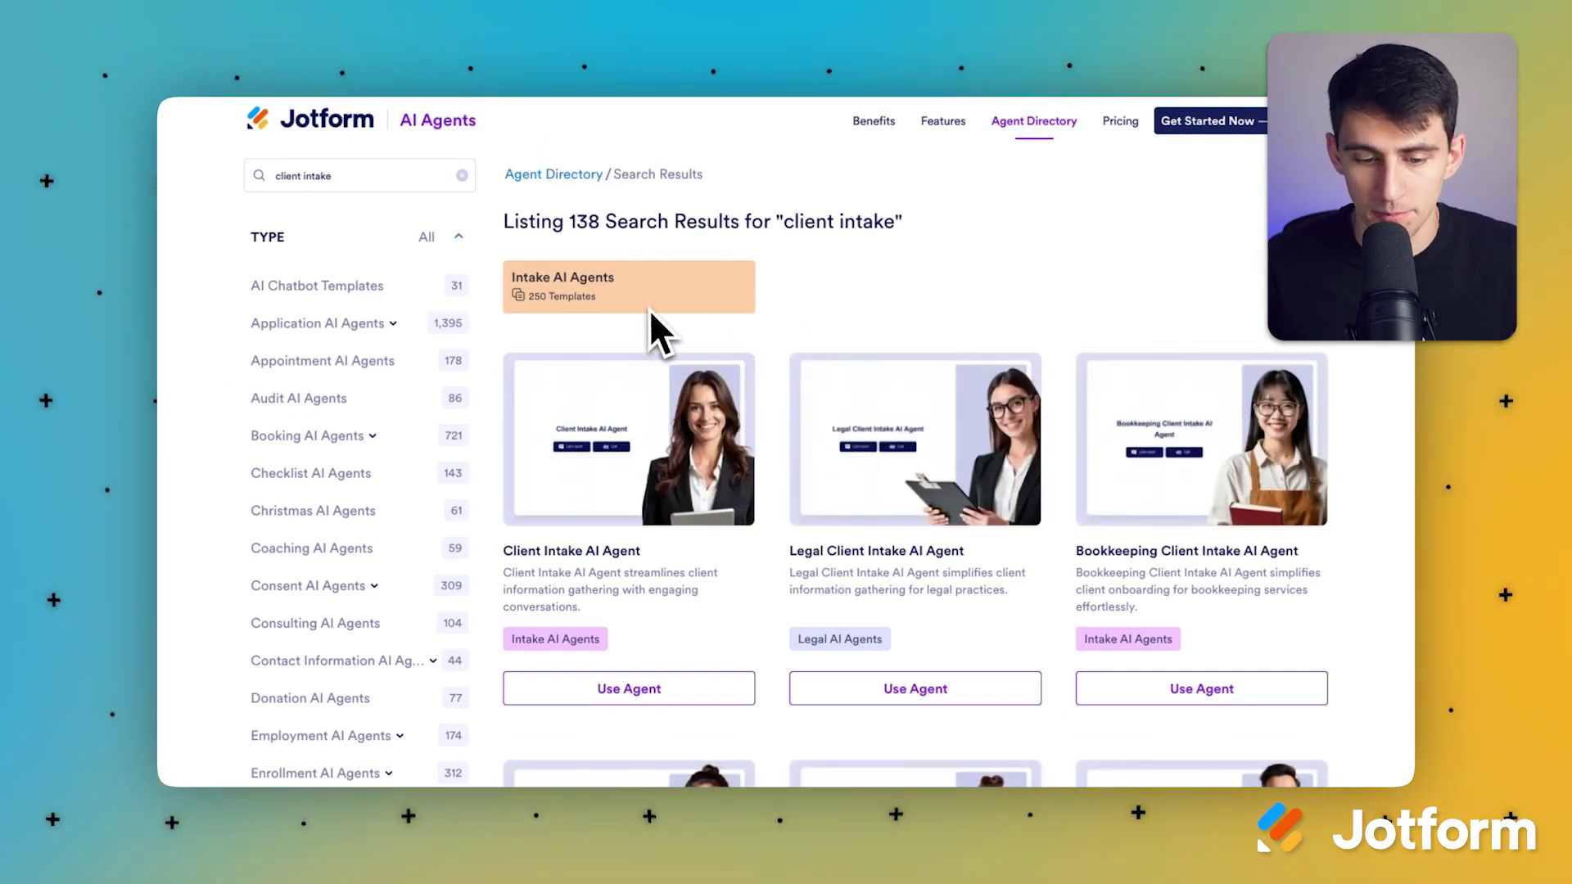
Step: Browse the agent templates and open the Client Intake AI Agent card
{"action": "scroll", "coordinate": [642, 646], "scroll_direction": "down", "scroll_amount": 2}
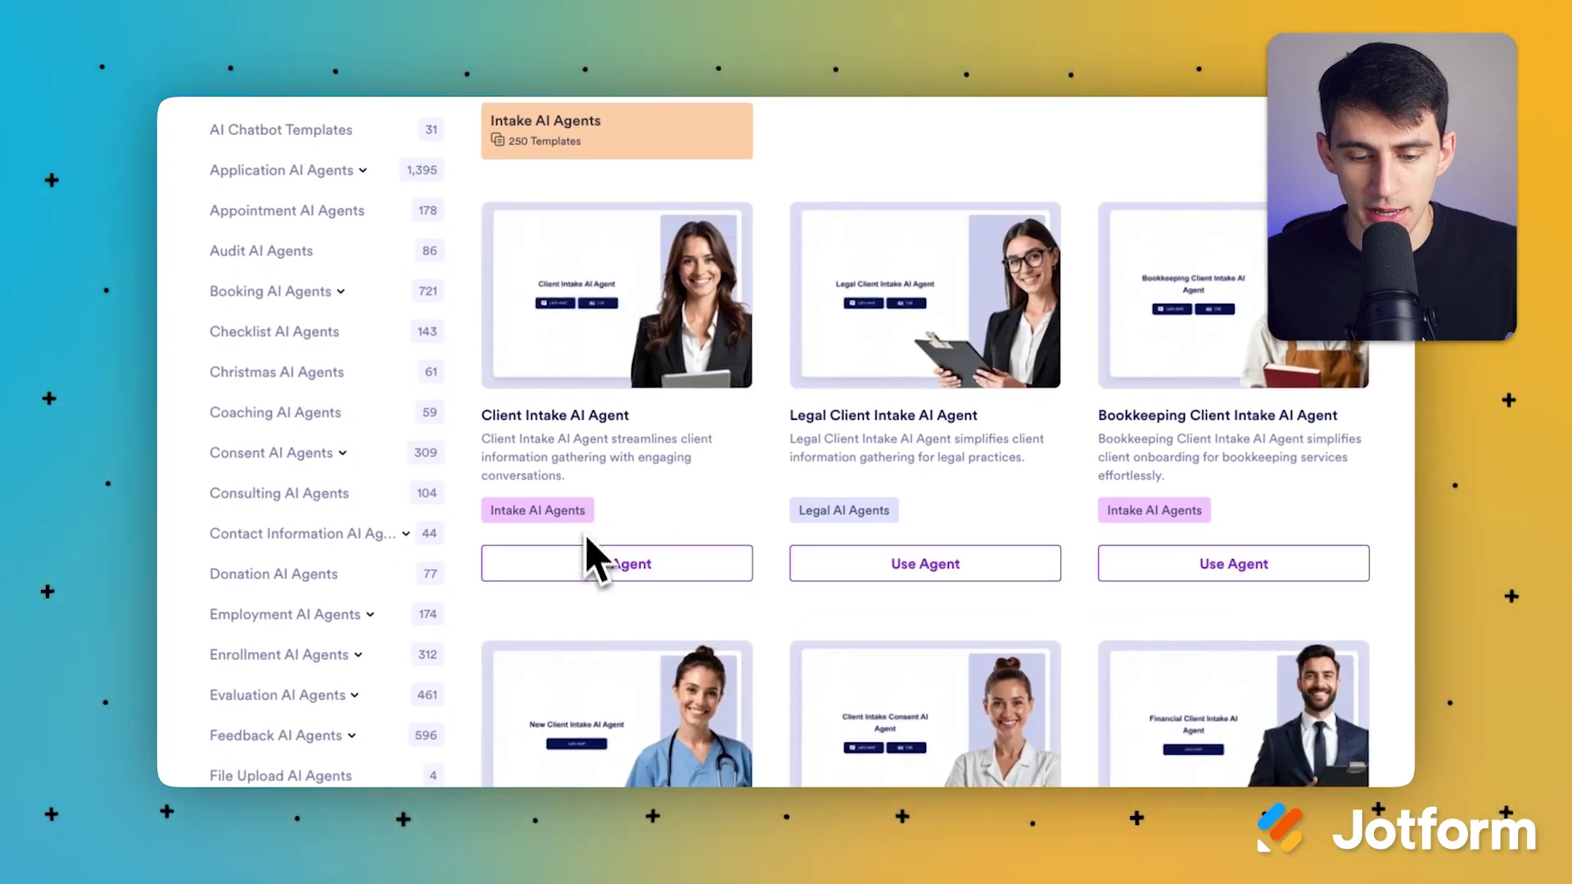
{"action": "scroll", "coordinate": [782, 315], "scroll_direction": "up", "scroll_amount": 1}
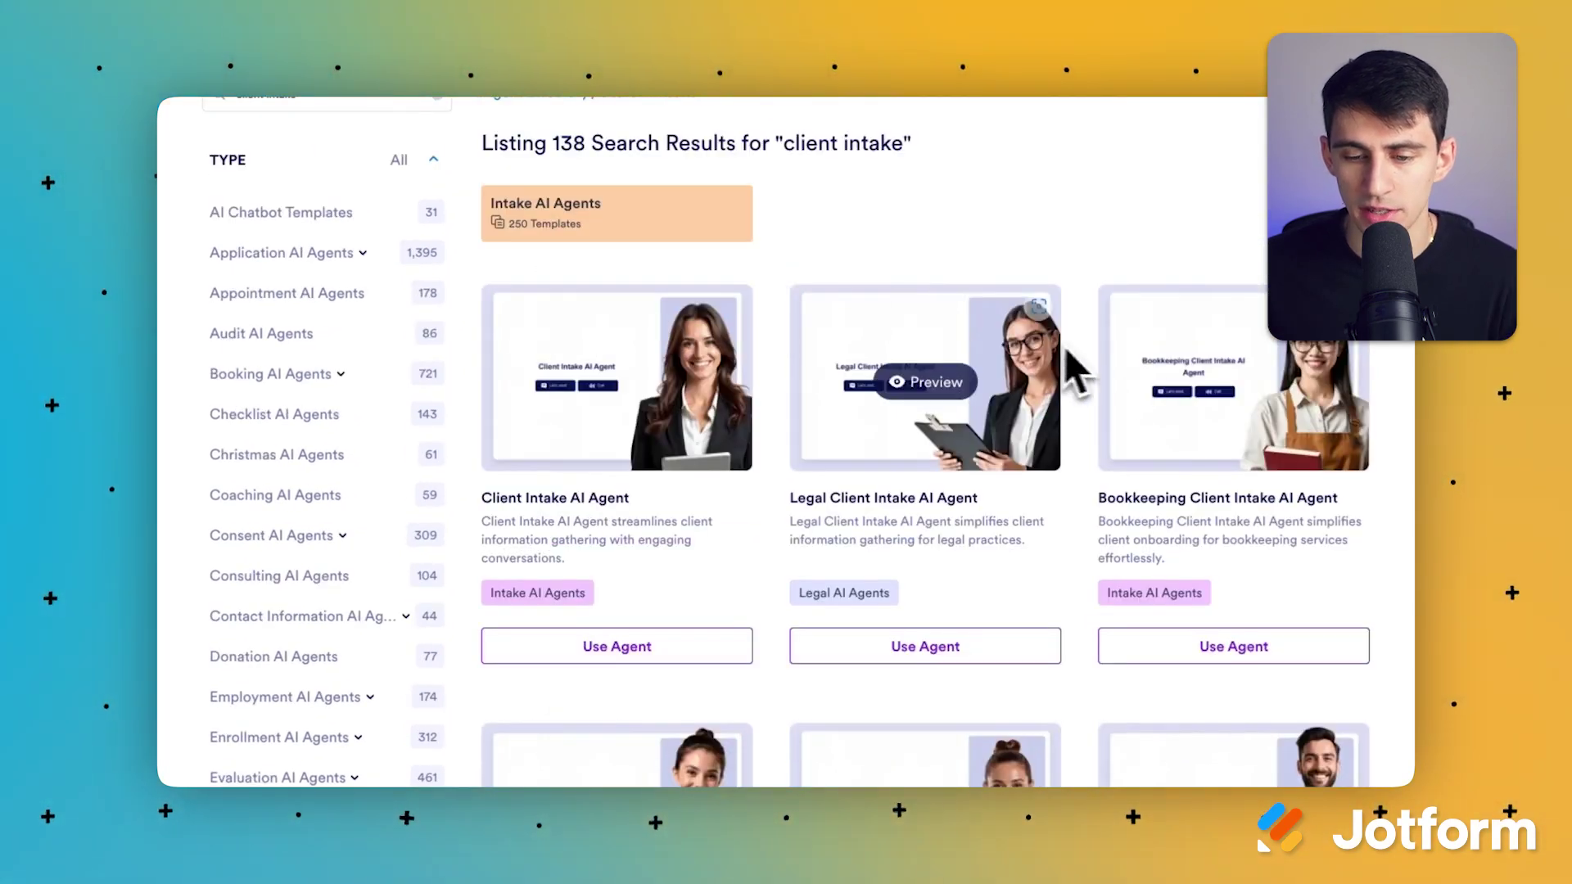
{"action": "scroll", "coordinate": [1038, 385], "scroll_direction": "down", "scroll_amount": 1}
{"action": "scroll", "coordinate": [1038, 389], "scroll_direction": "down", "scroll_amount": 4}
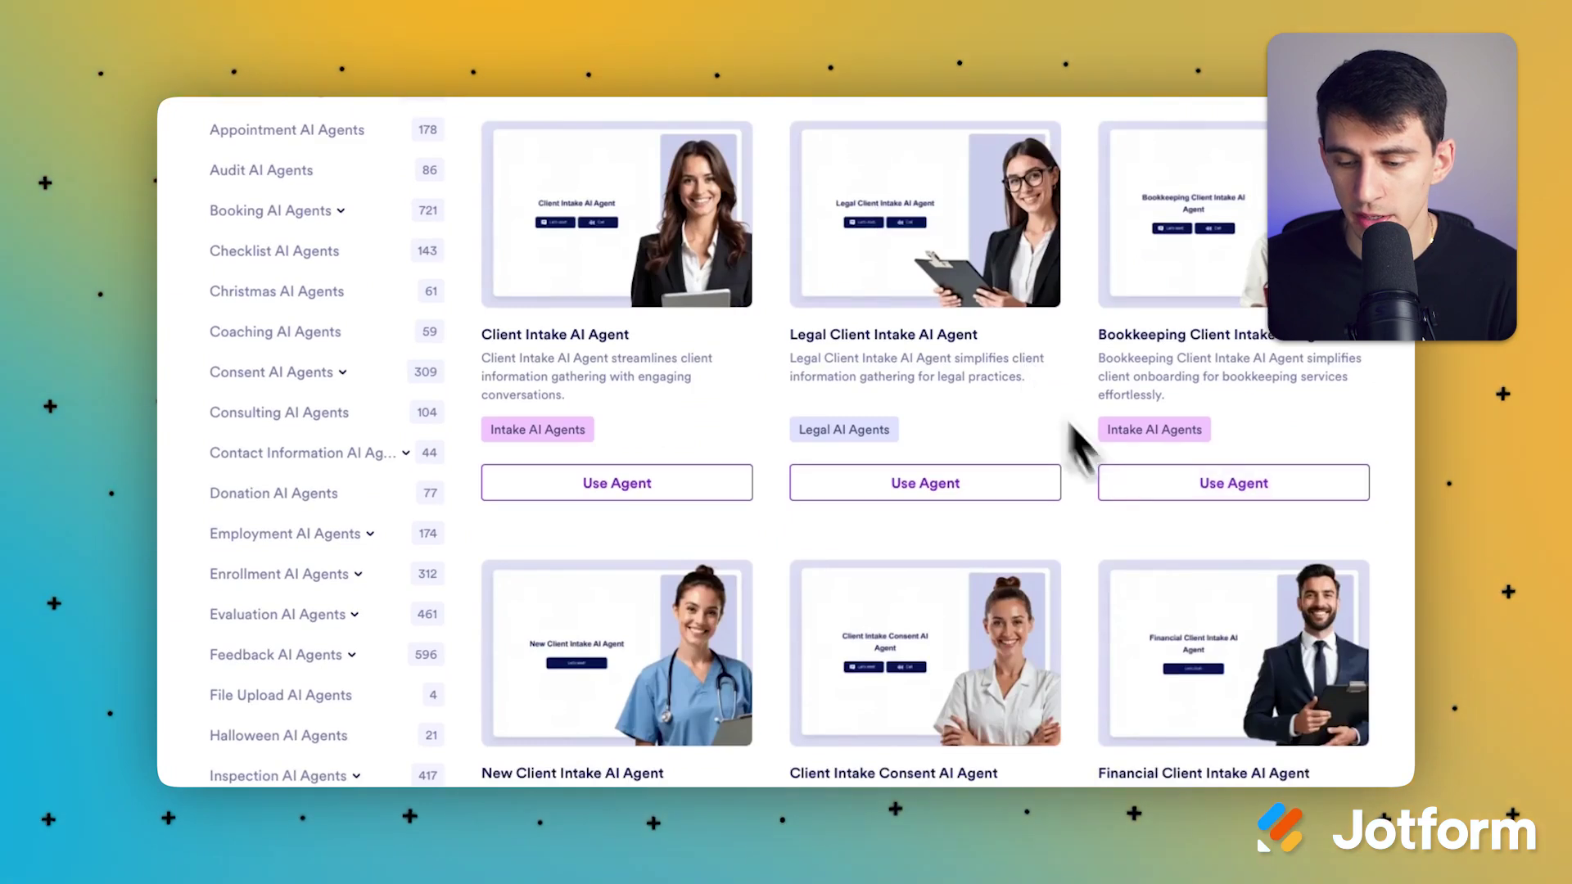
{"action": "scroll", "coordinate": [1151, 543], "scroll_direction": "up", "scroll_amount": 1}
{"action": "left_click", "coordinate": [695, 116]}
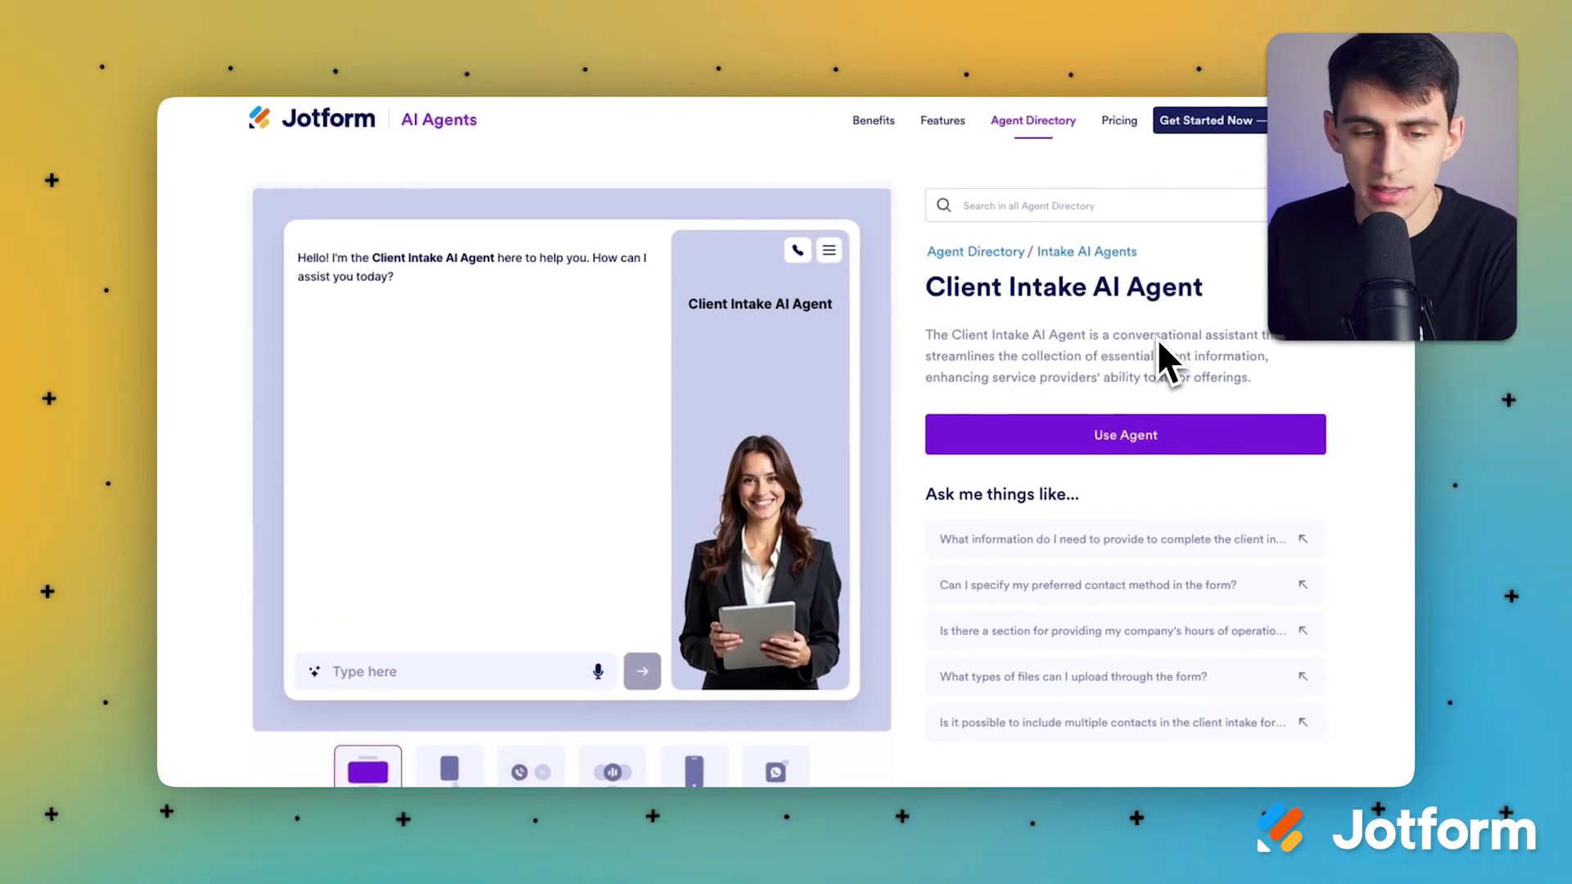
Step: Look over the live chat preview and dismiss its Restart menu without restarting
{"action": "scroll", "coordinate": [843, 583], "scroll_direction": "down", "scroll_amount": 3}
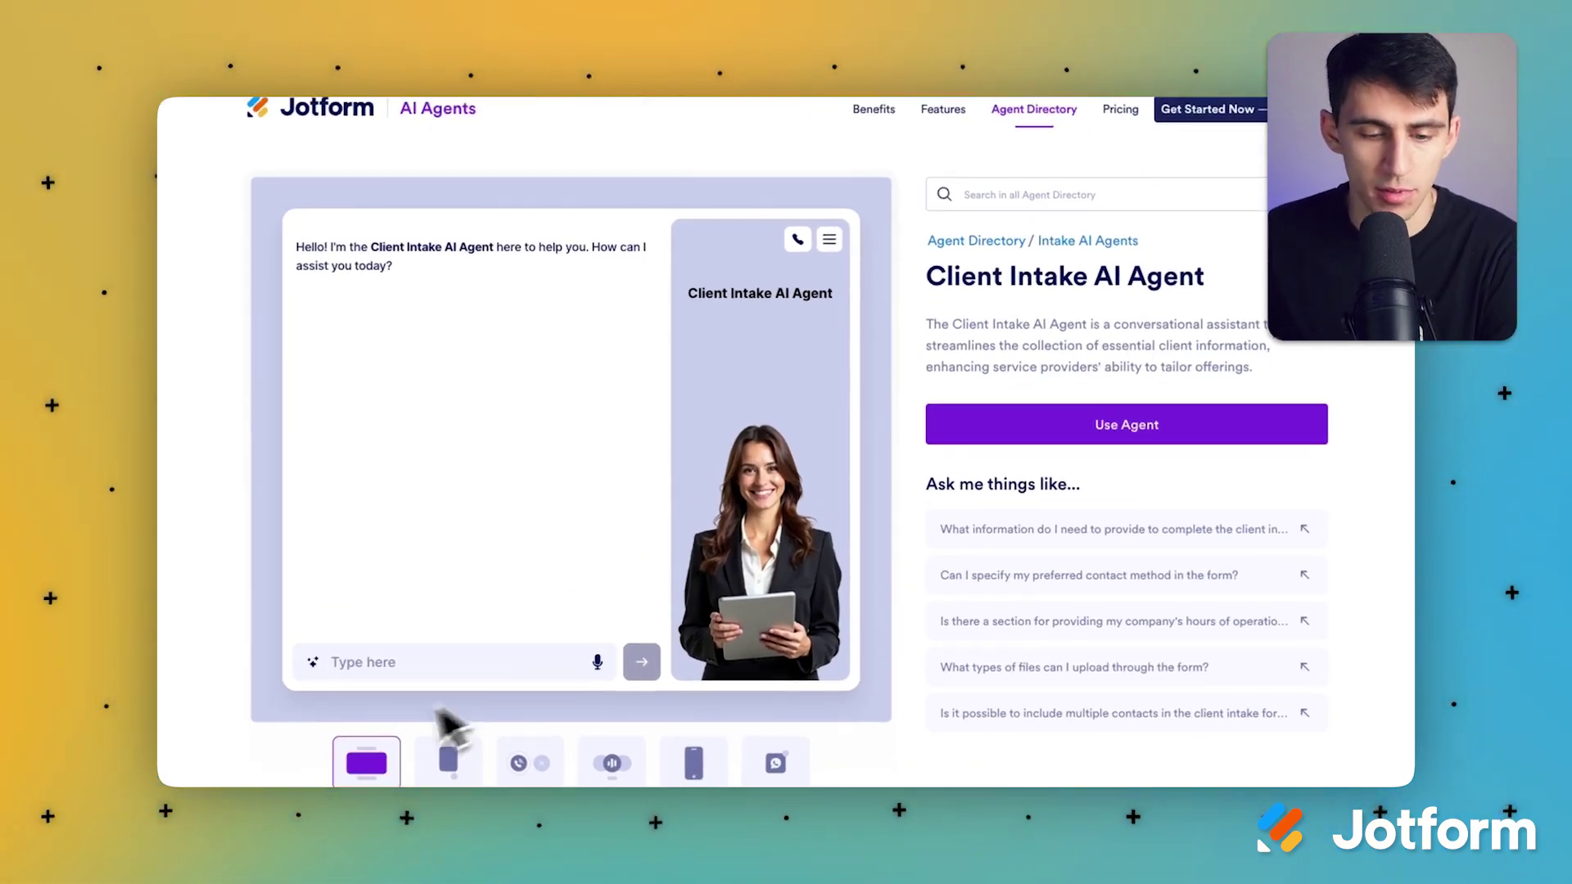
{"action": "scroll", "coordinate": [502, 510], "scroll_direction": "up", "scroll_amount": 2}
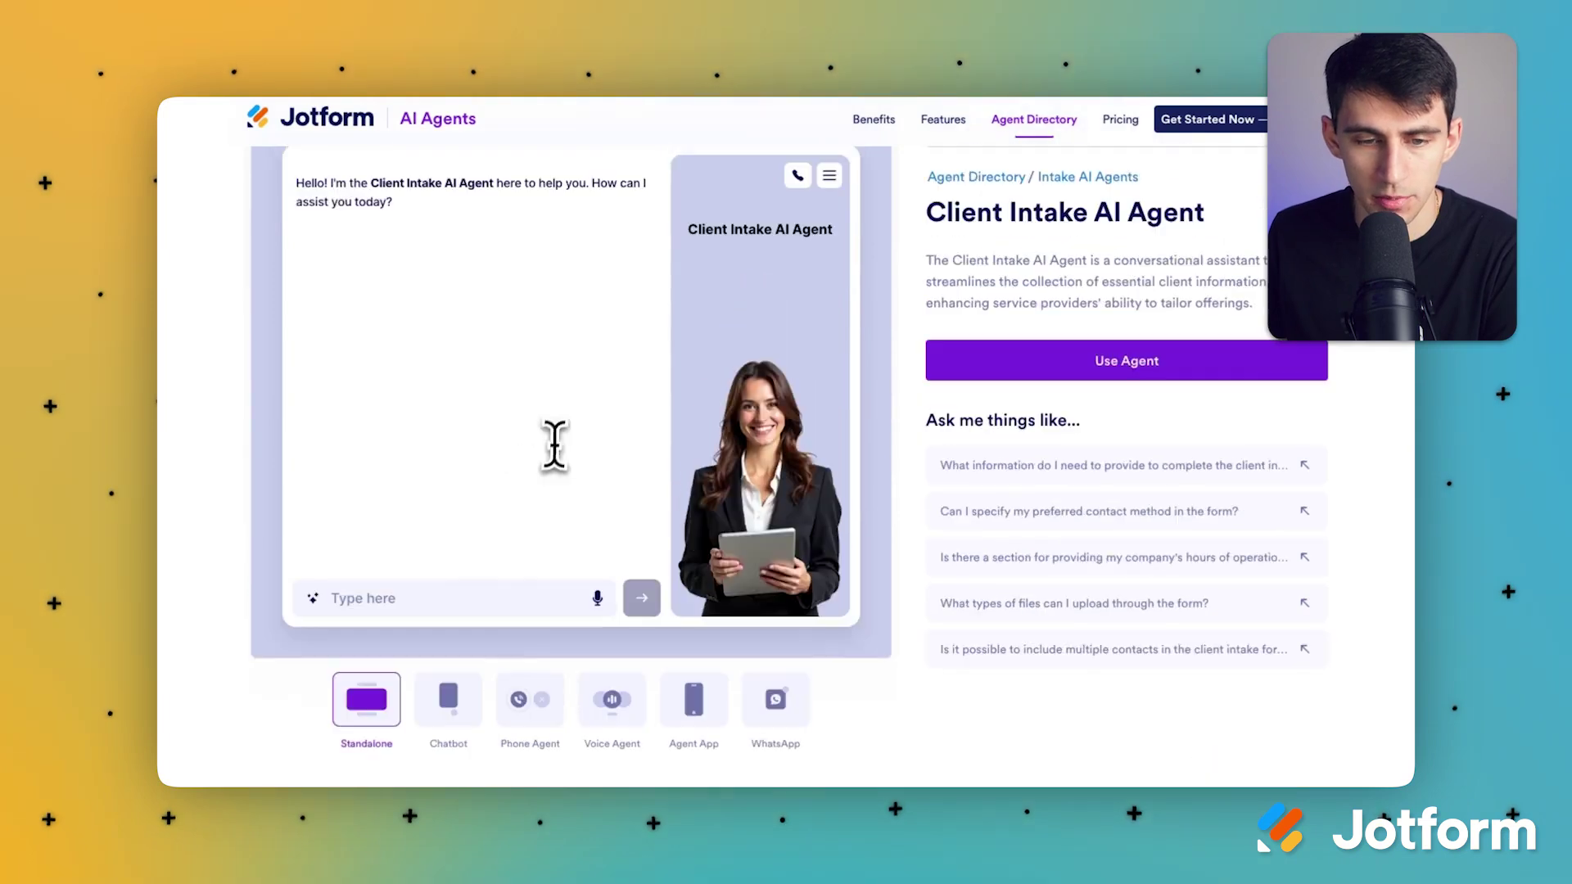
{"action": "scroll", "coordinate": [586, 292], "scroll_direction": "up", "scroll_amount": 2}
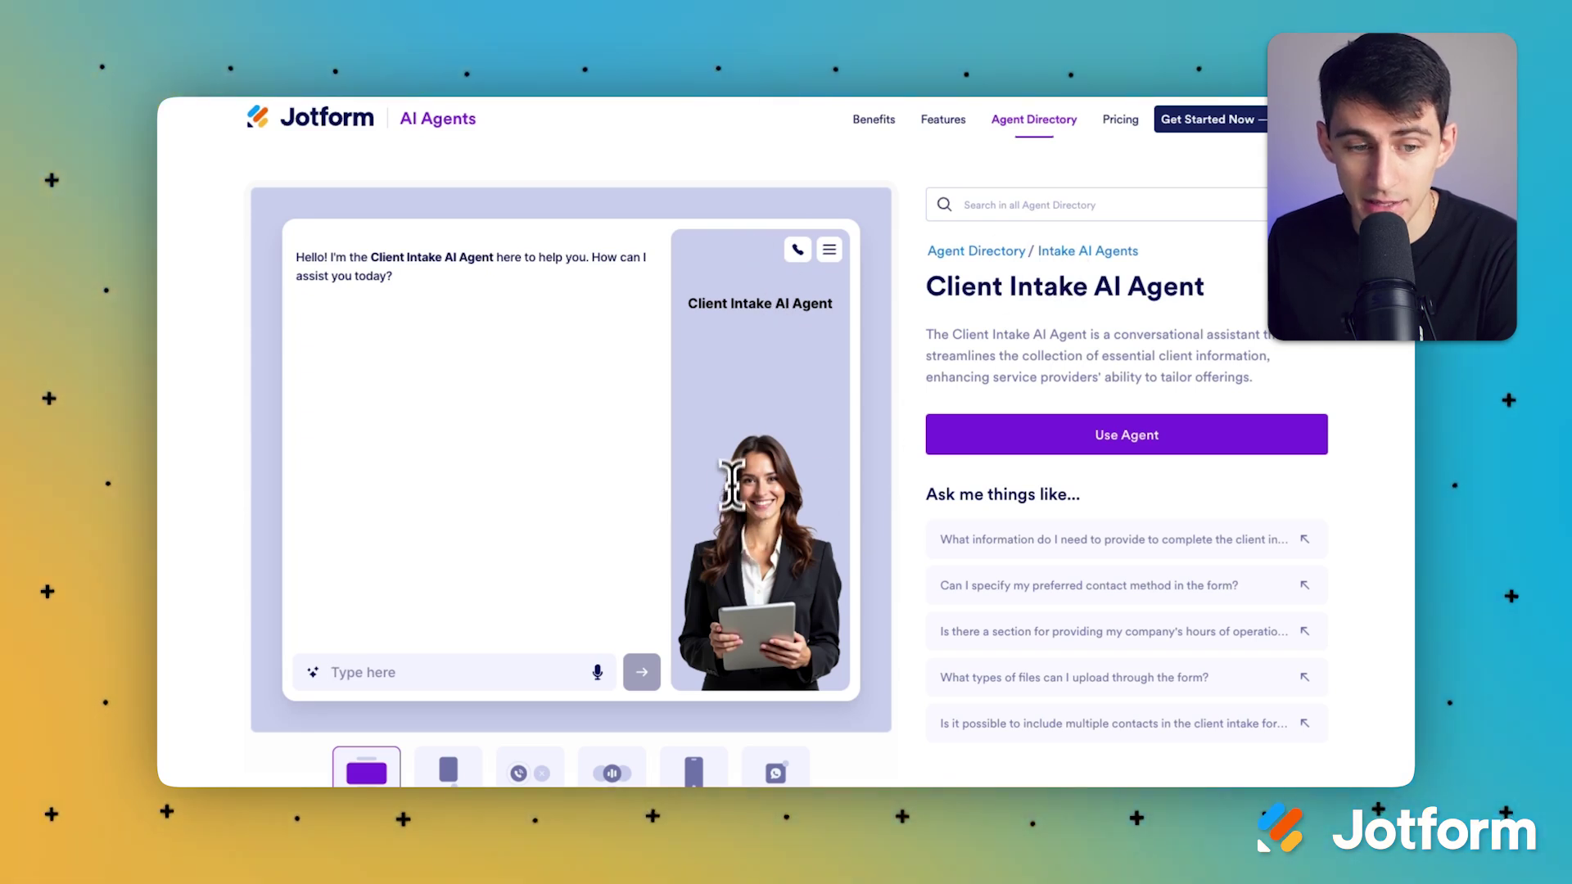
{"action": "left_click", "coordinate": [830, 250]}
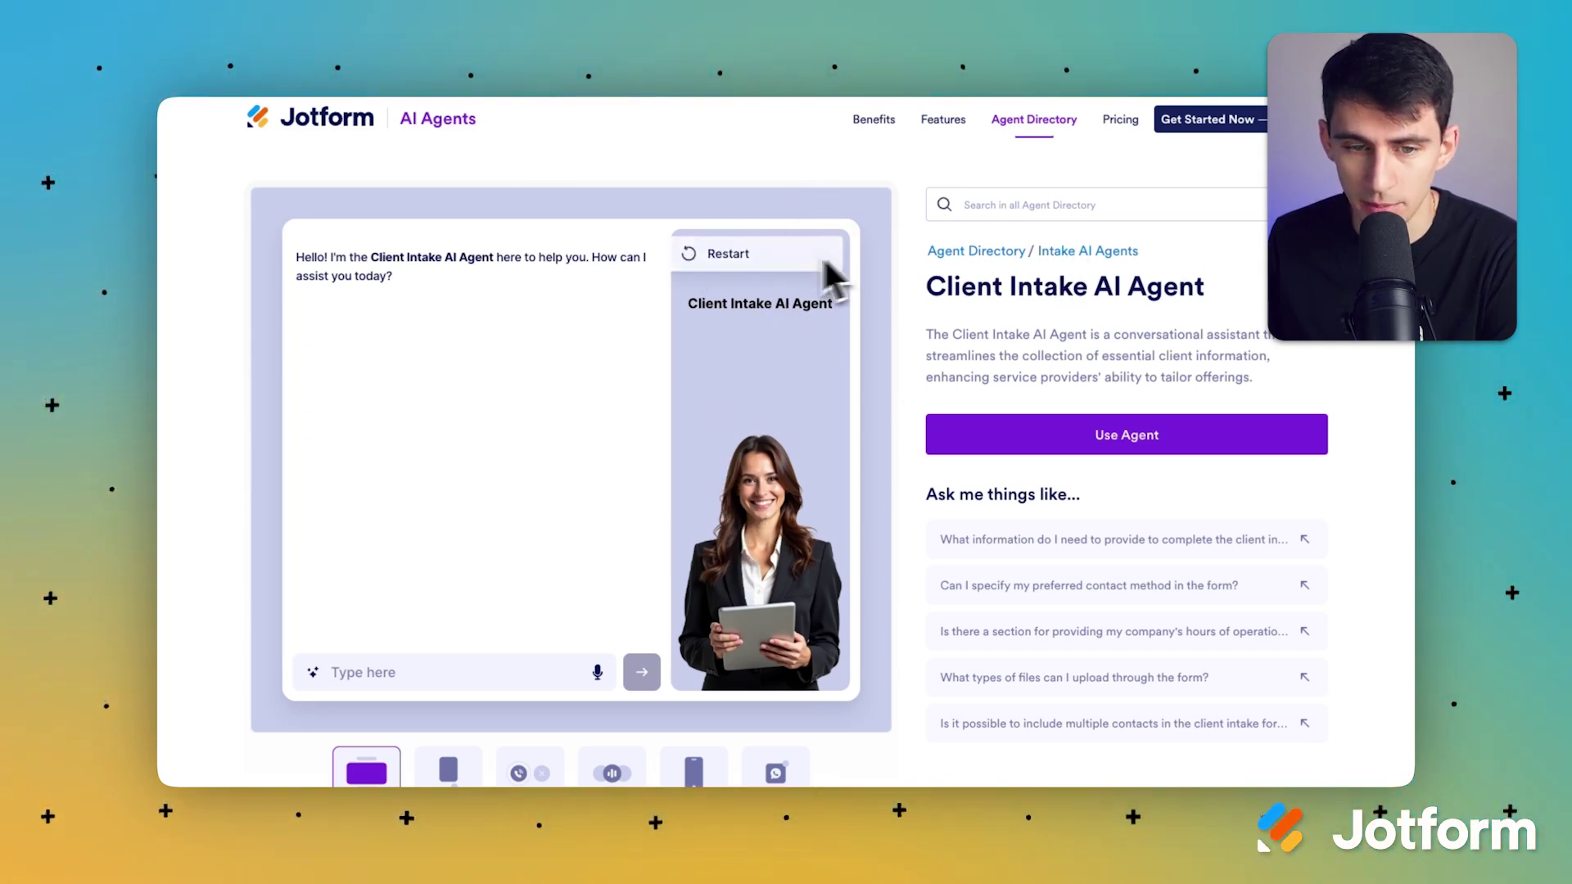
{"action": "left_click", "coordinate": [497, 298]}
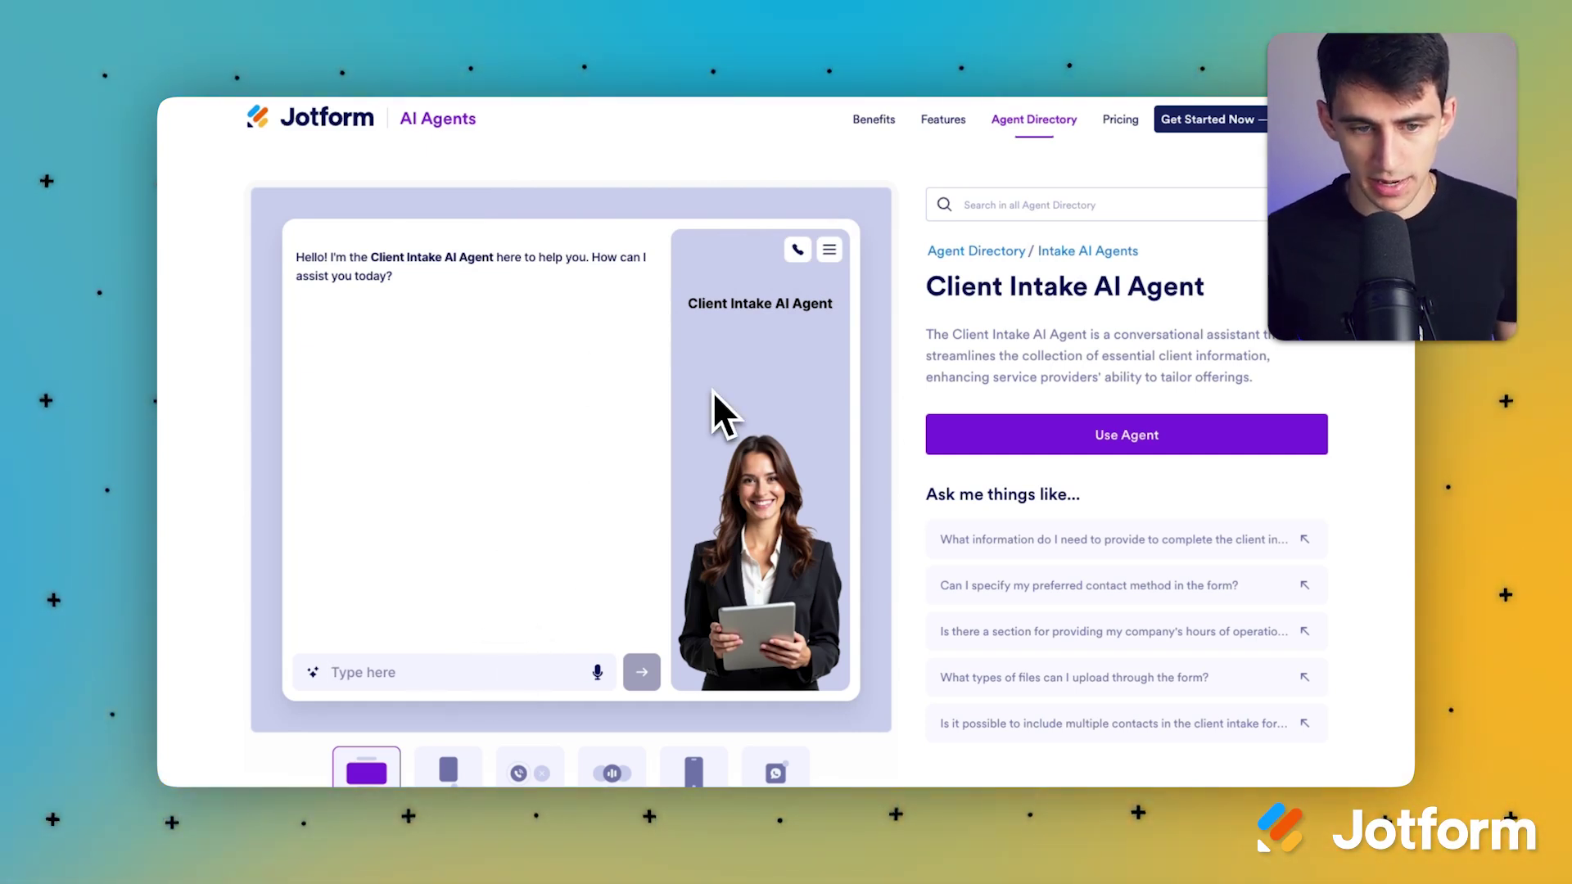
Step: Ask the agent how to become a client and browse the suggested questions
{"action": "type", "text": "I want to become a cl"}
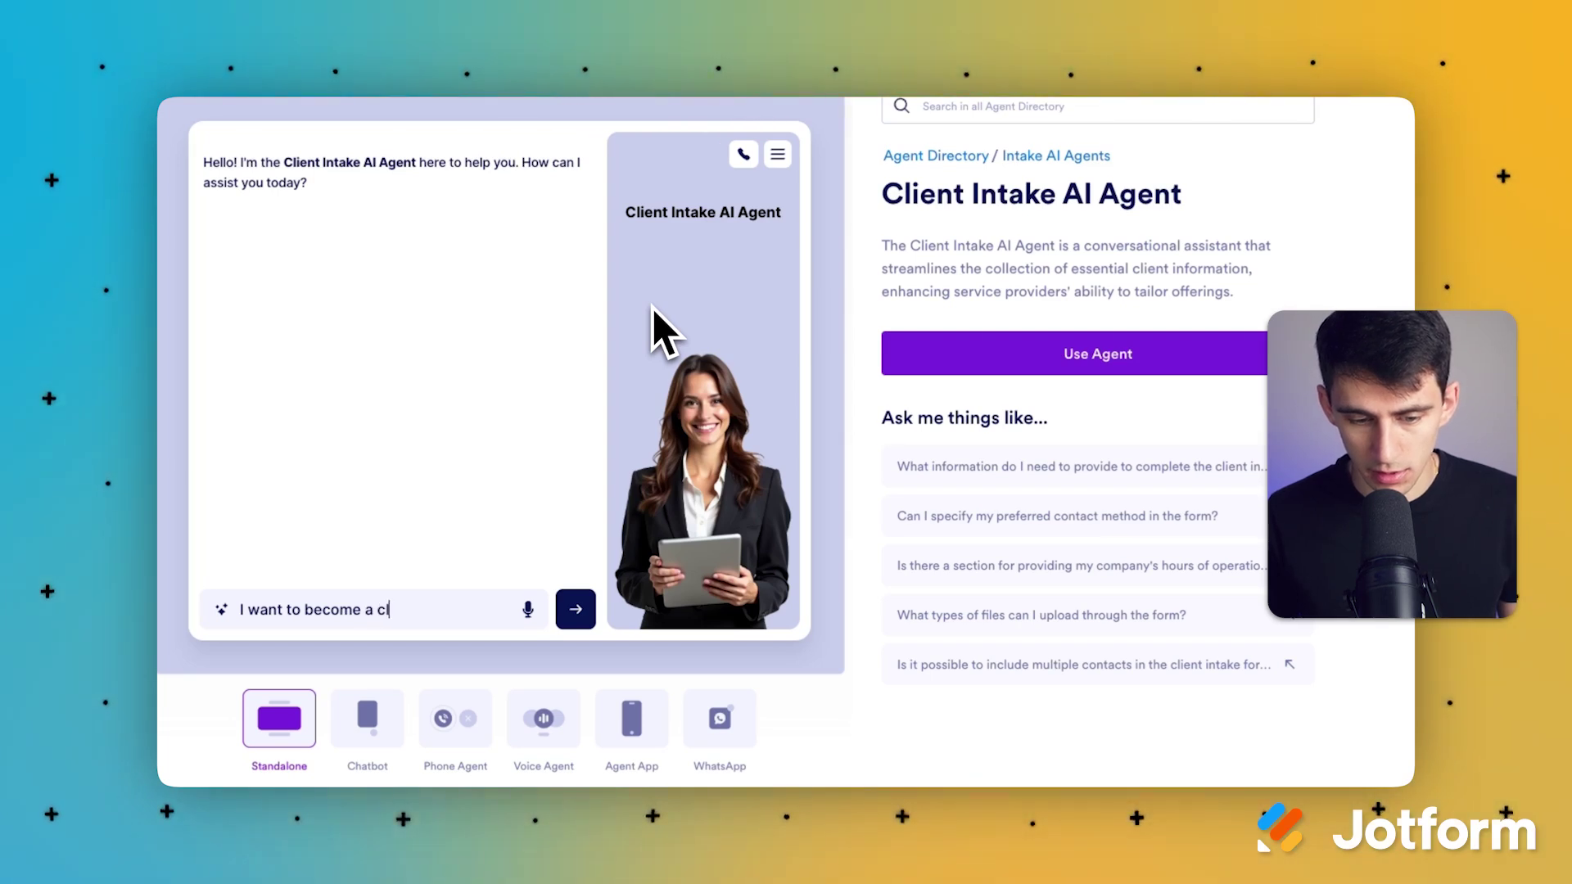
{"action": "type", "text": "ient with you how c"}
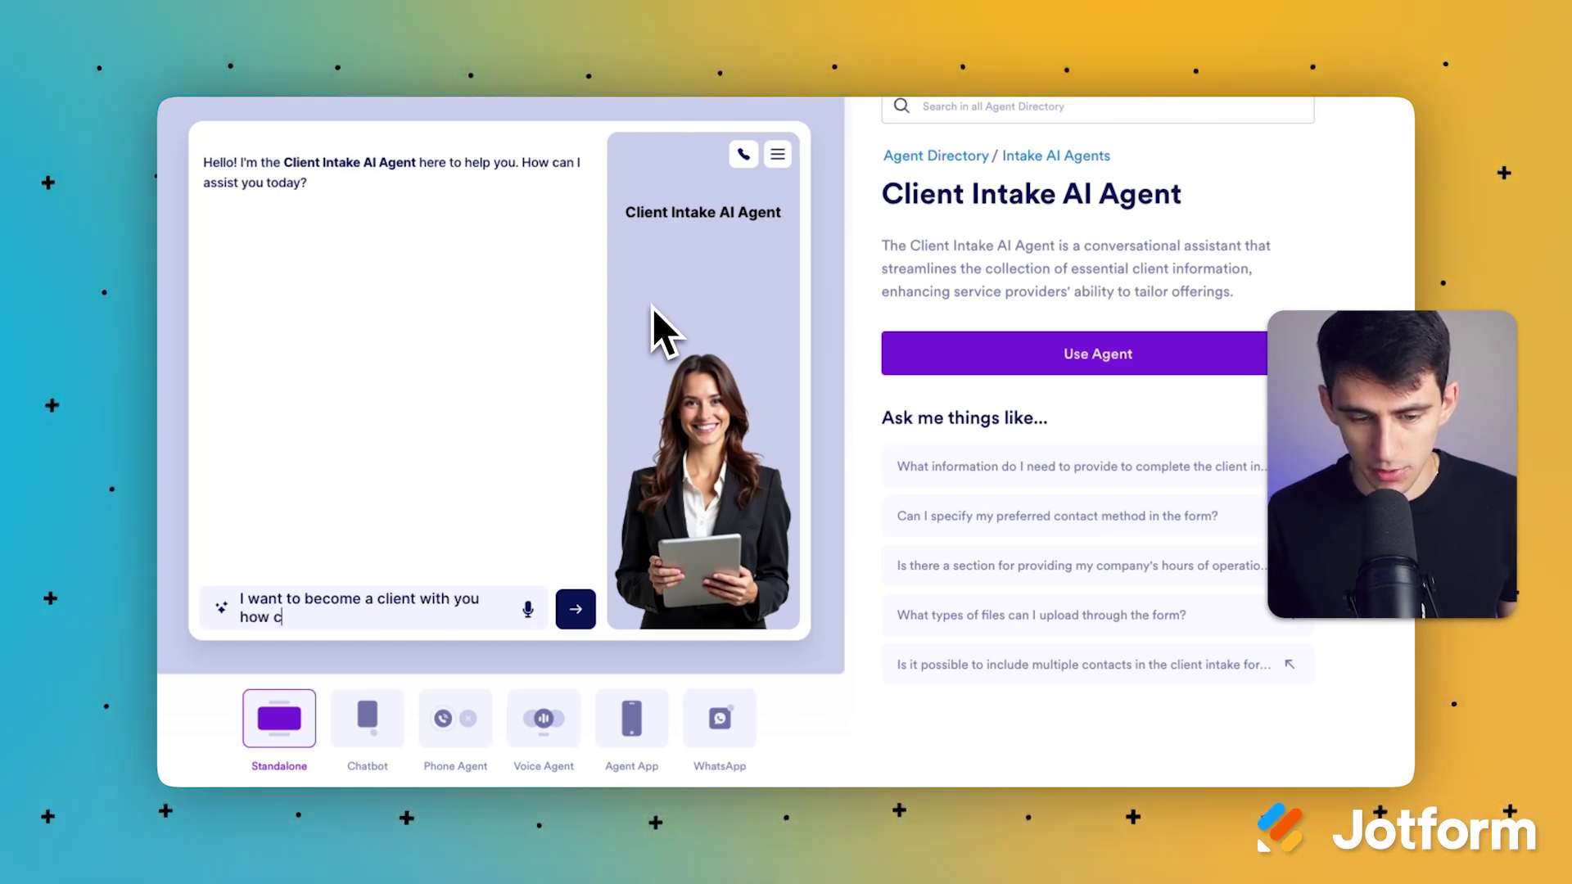
{"action": "key", "text": "Return"}
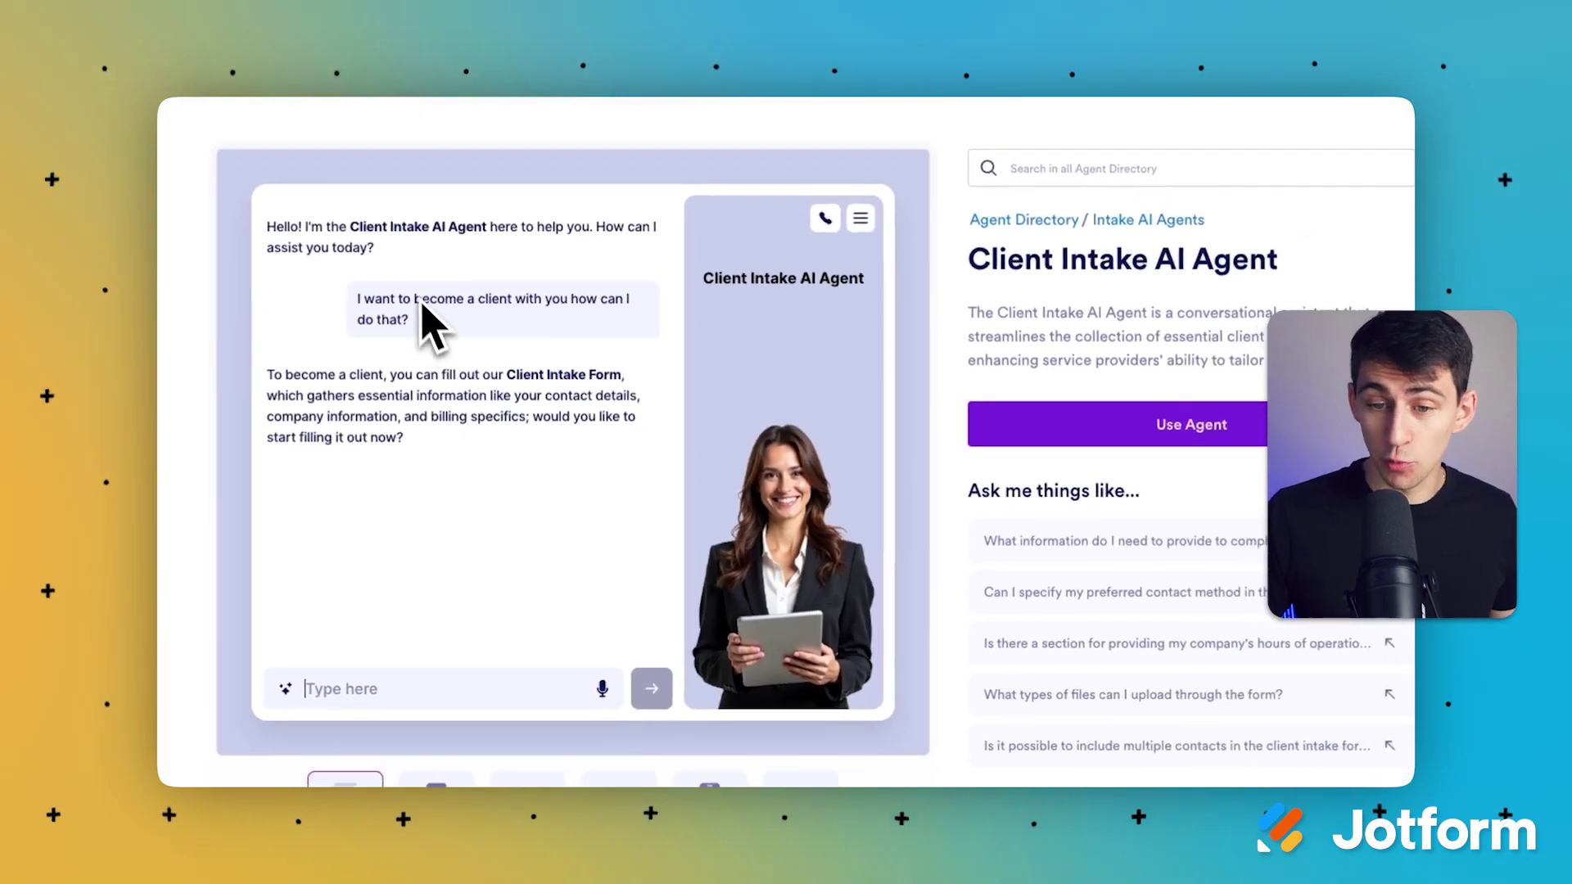
{"action": "left_click", "coordinate": [285, 688]}
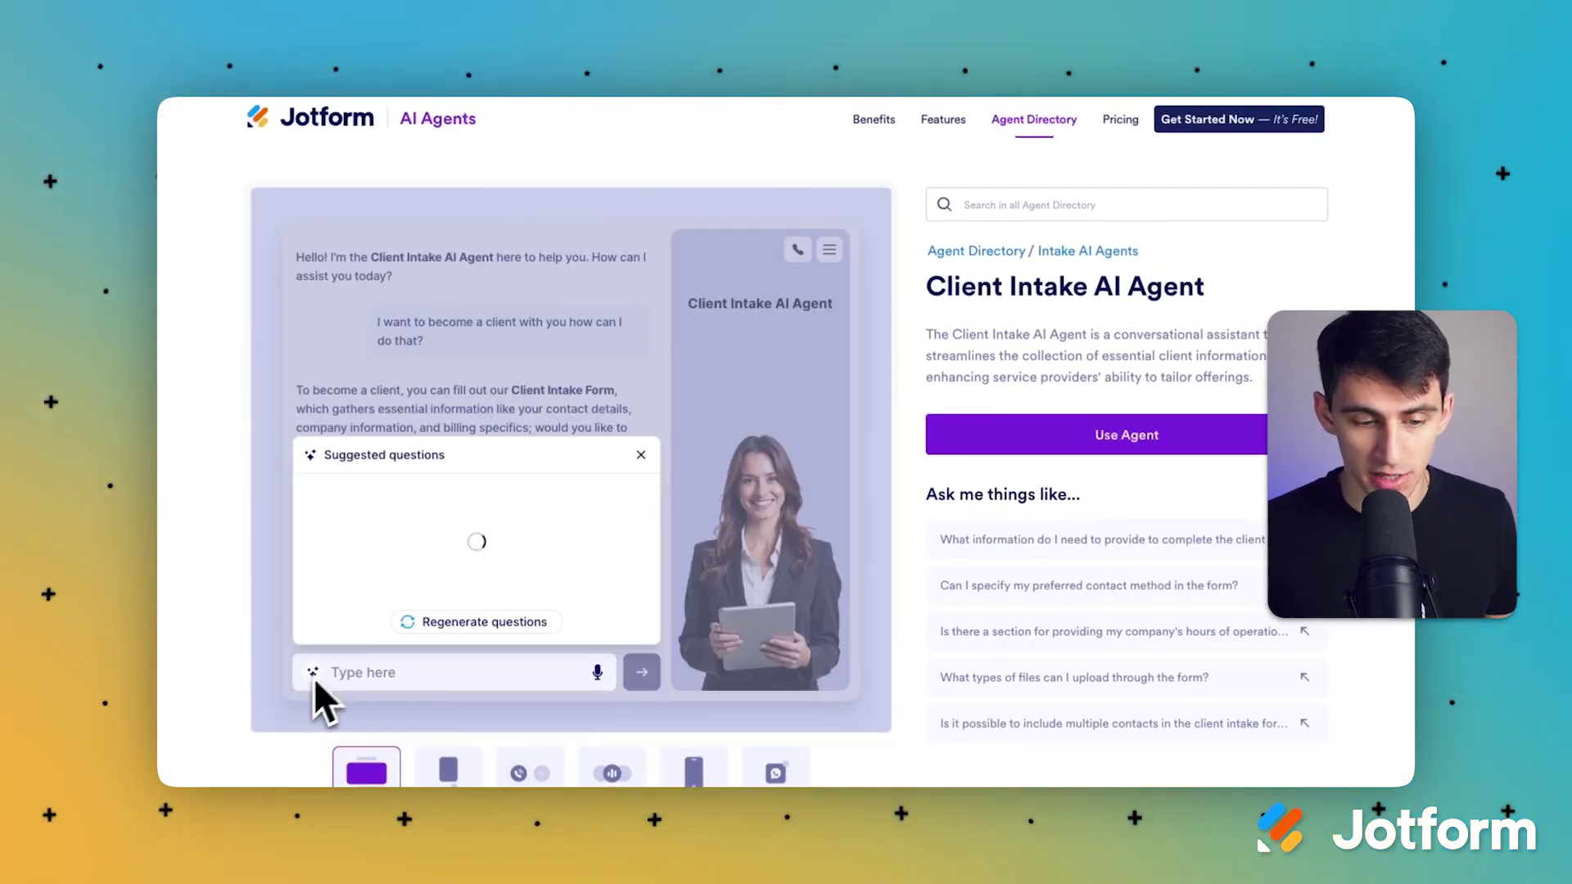
{"action": "left_click", "coordinate": [637, 381]}
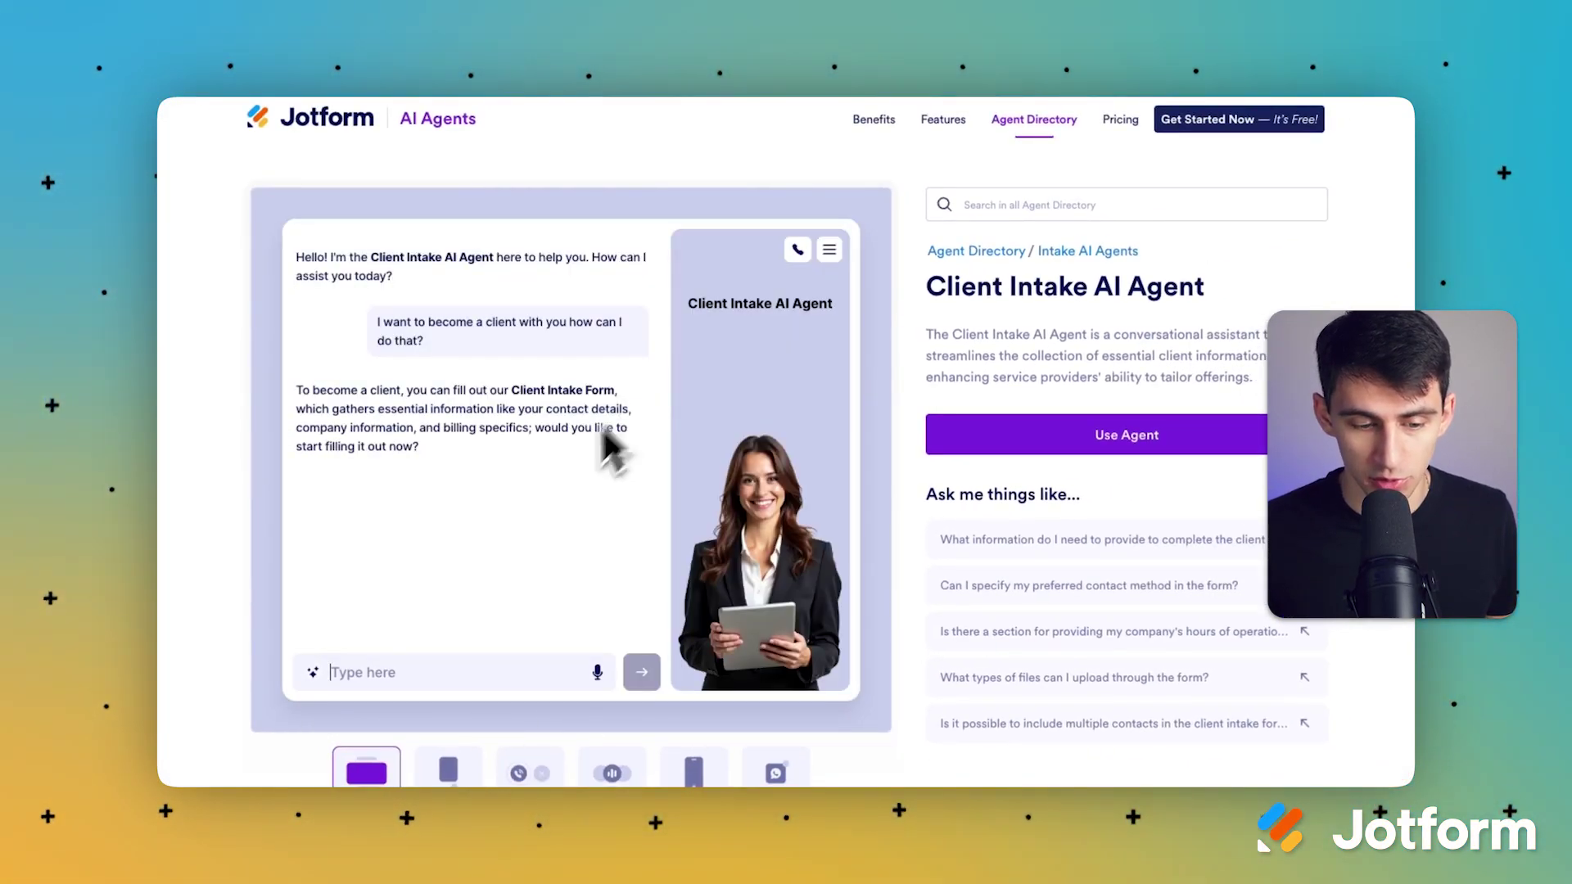
{"action": "left_click", "coordinate": [312, 673]}
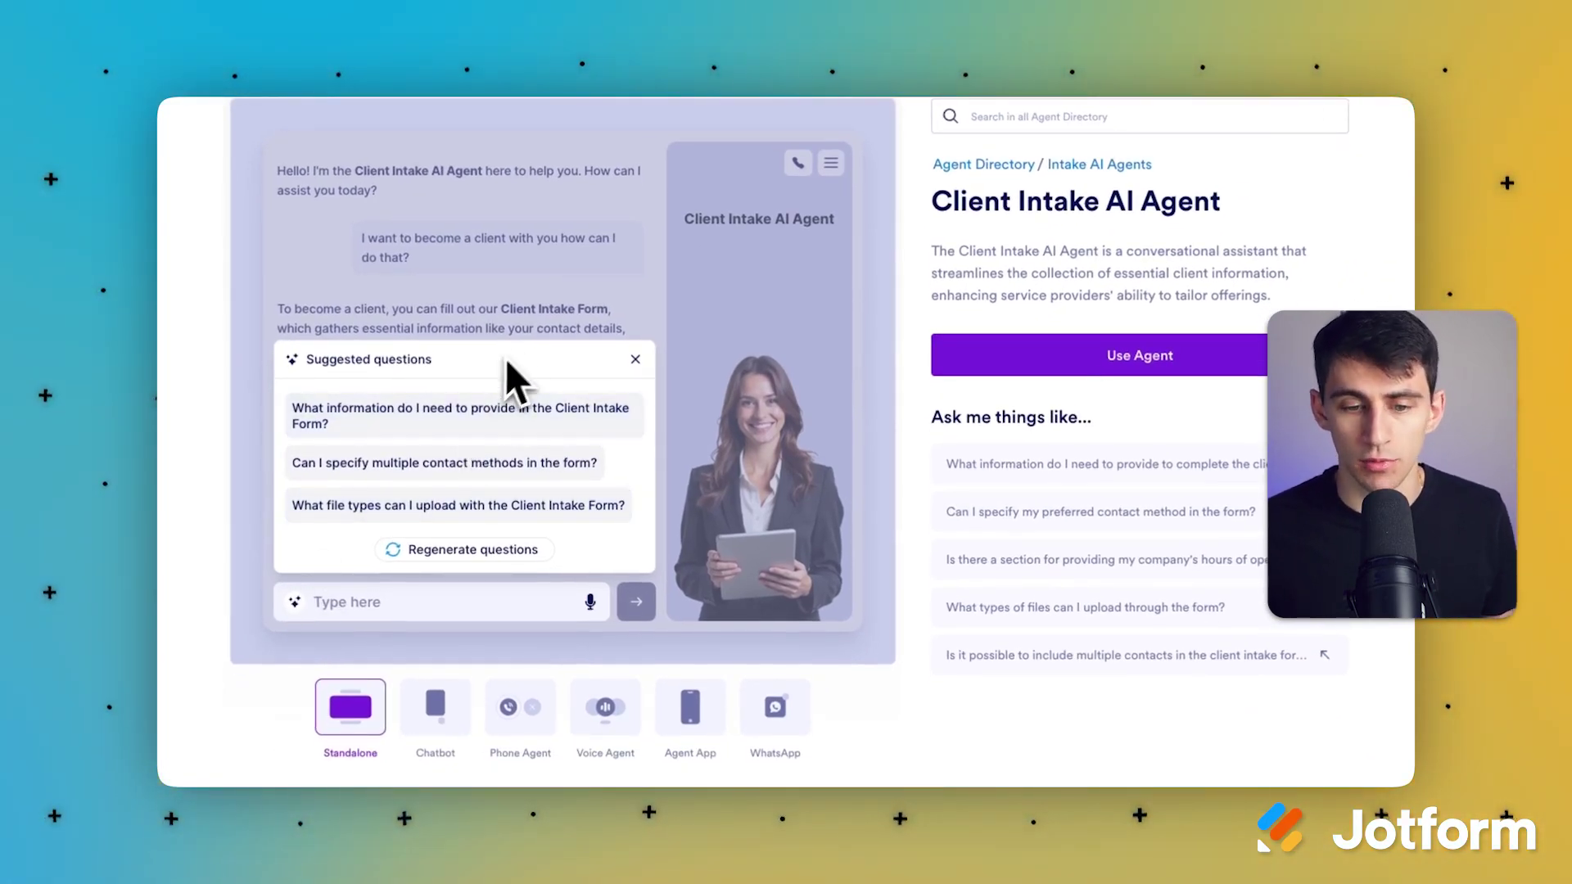
{"action": "left_click", "coordinate": [635, 359]}
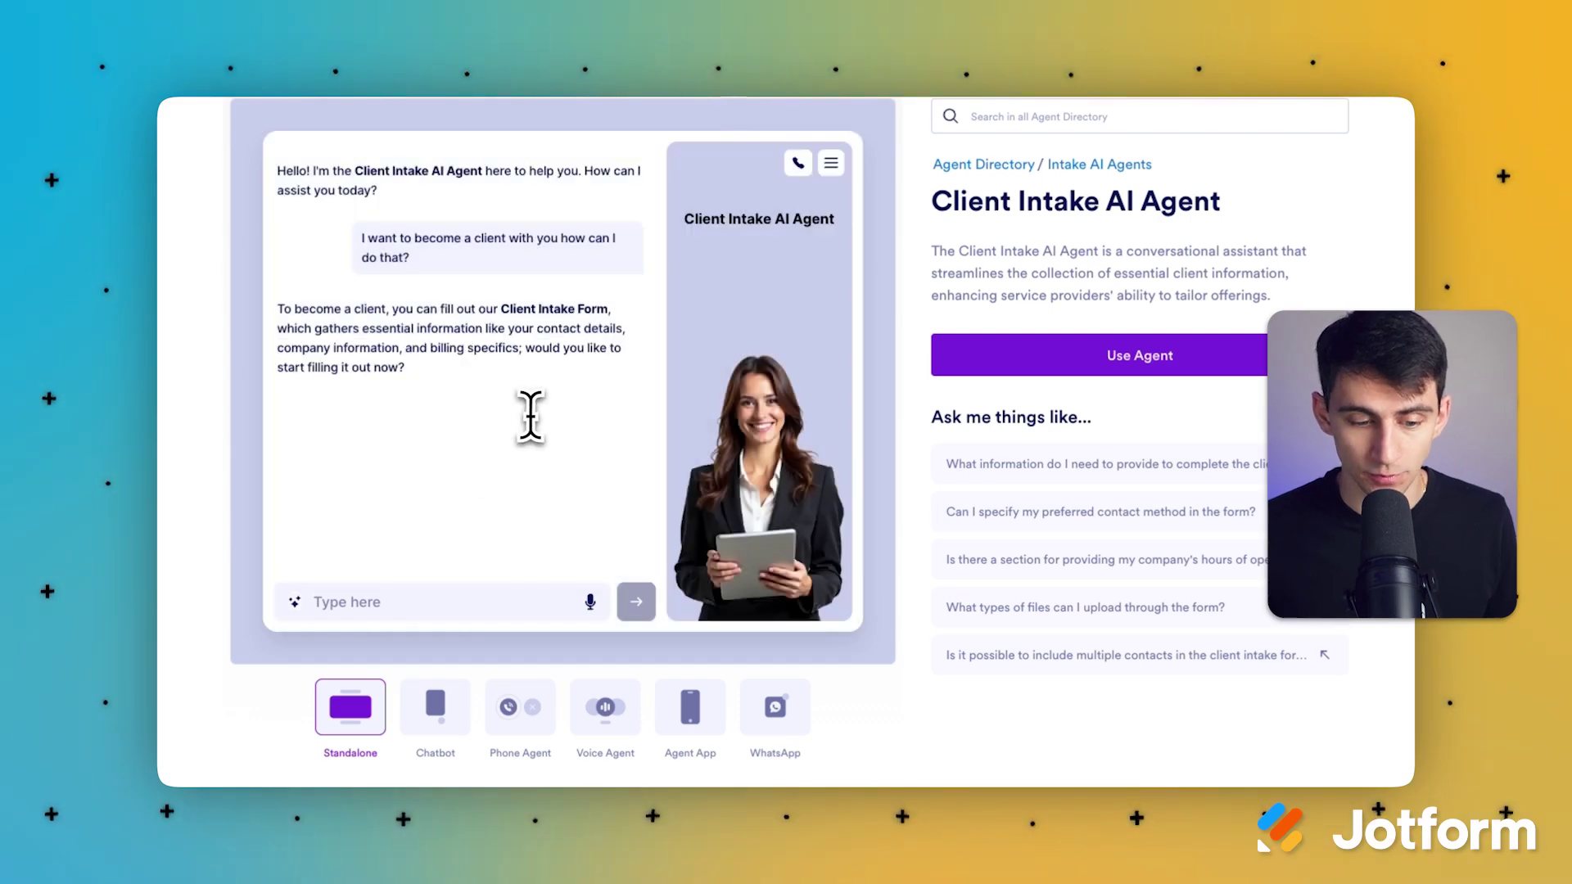
Step: Reply 'Yeah' to start the intake form and give the point person's full name
{"action": "key", "text": "Return"}
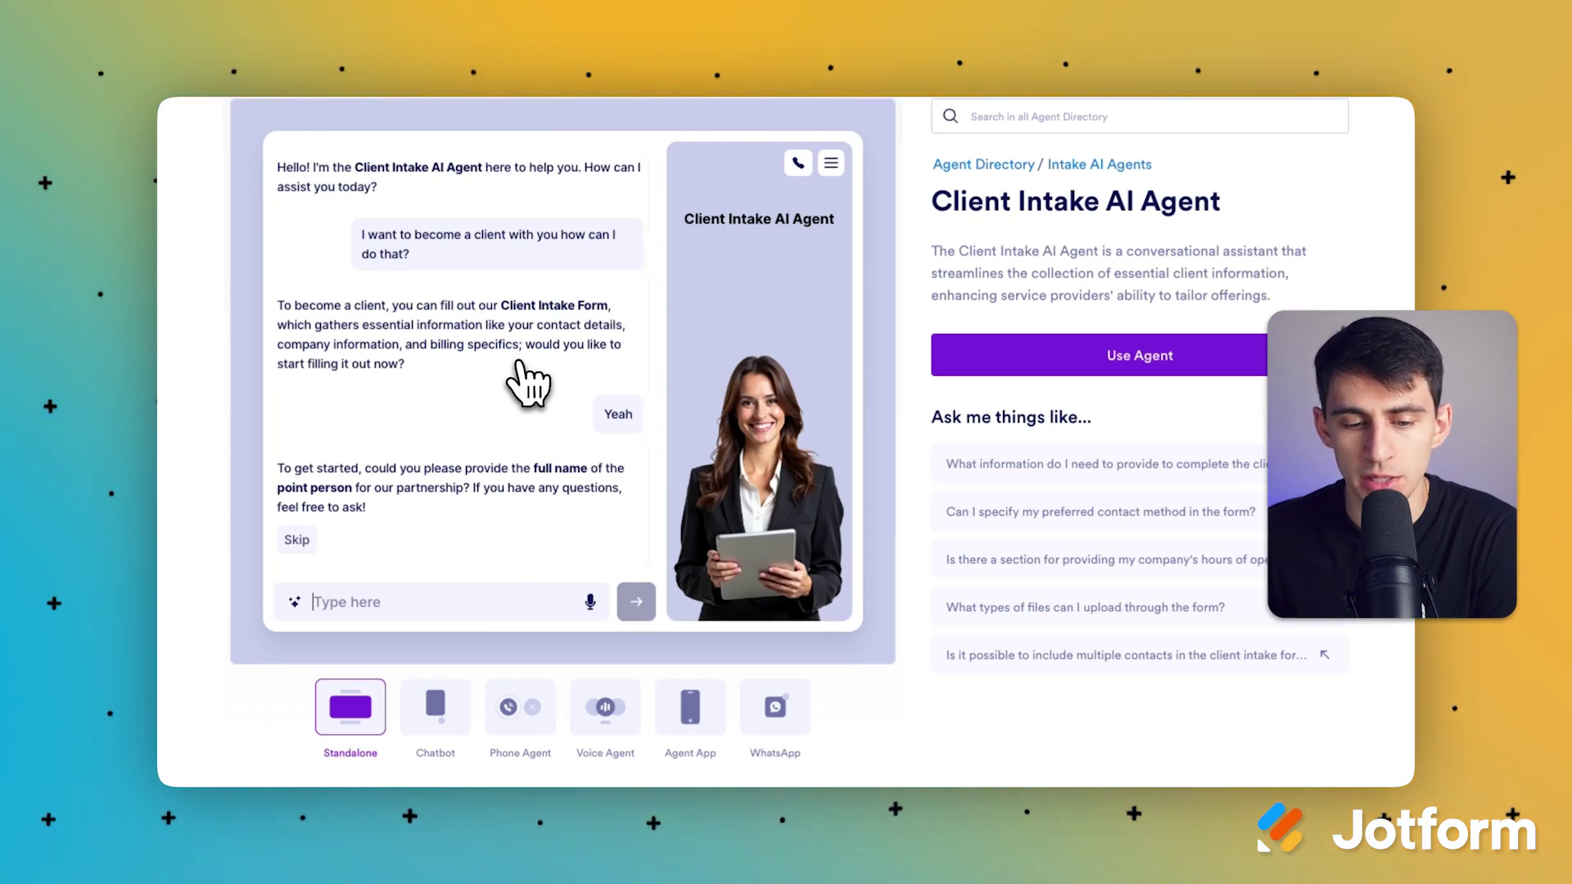
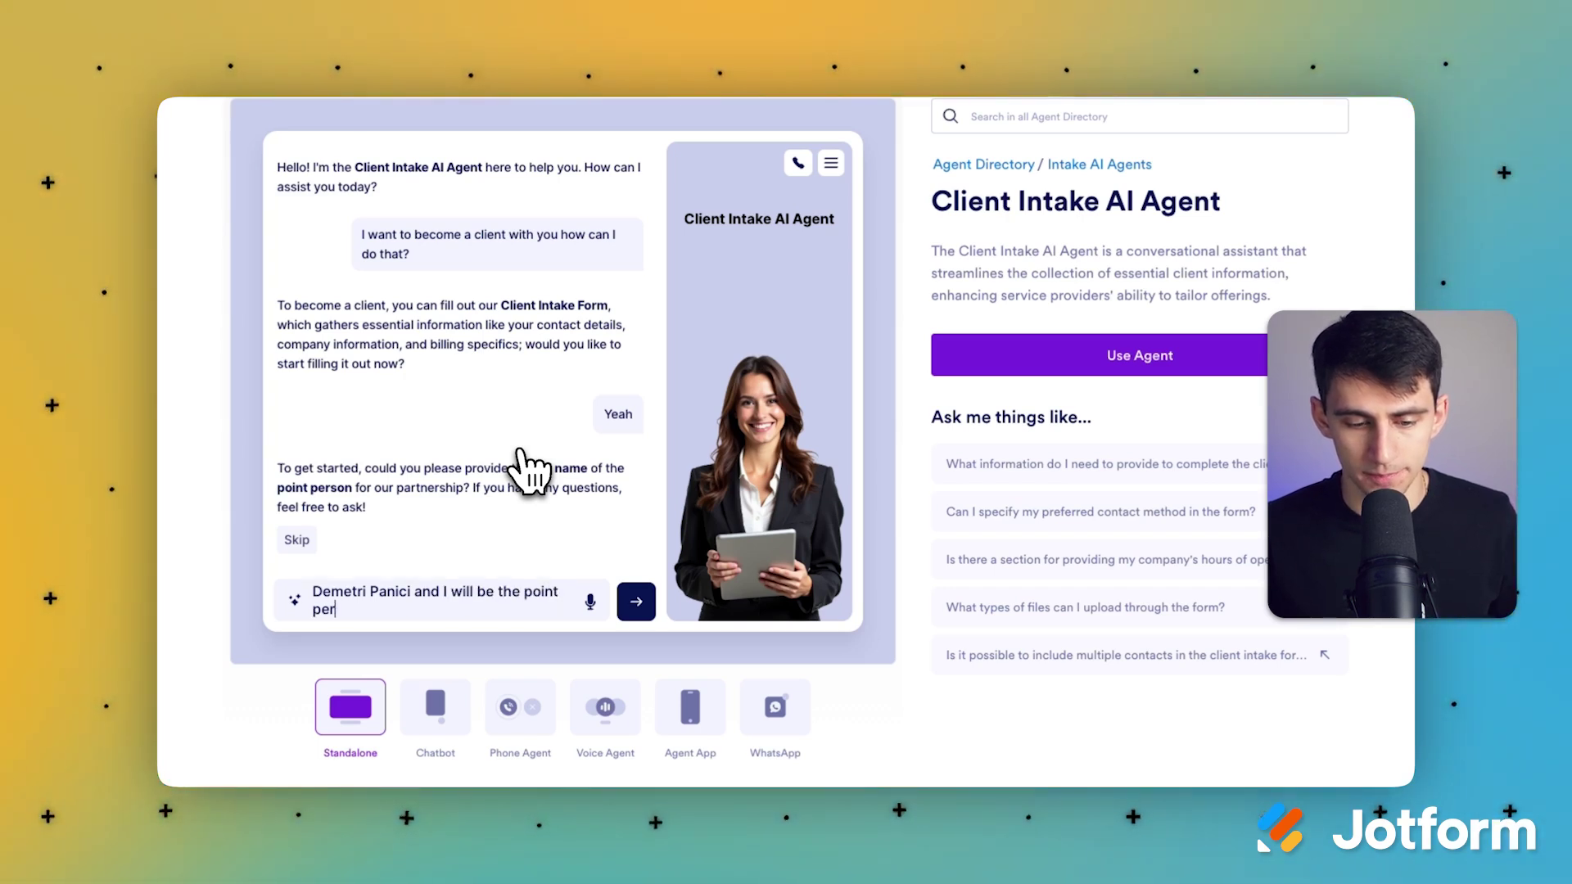
{"action": "key", "text": "Return"}
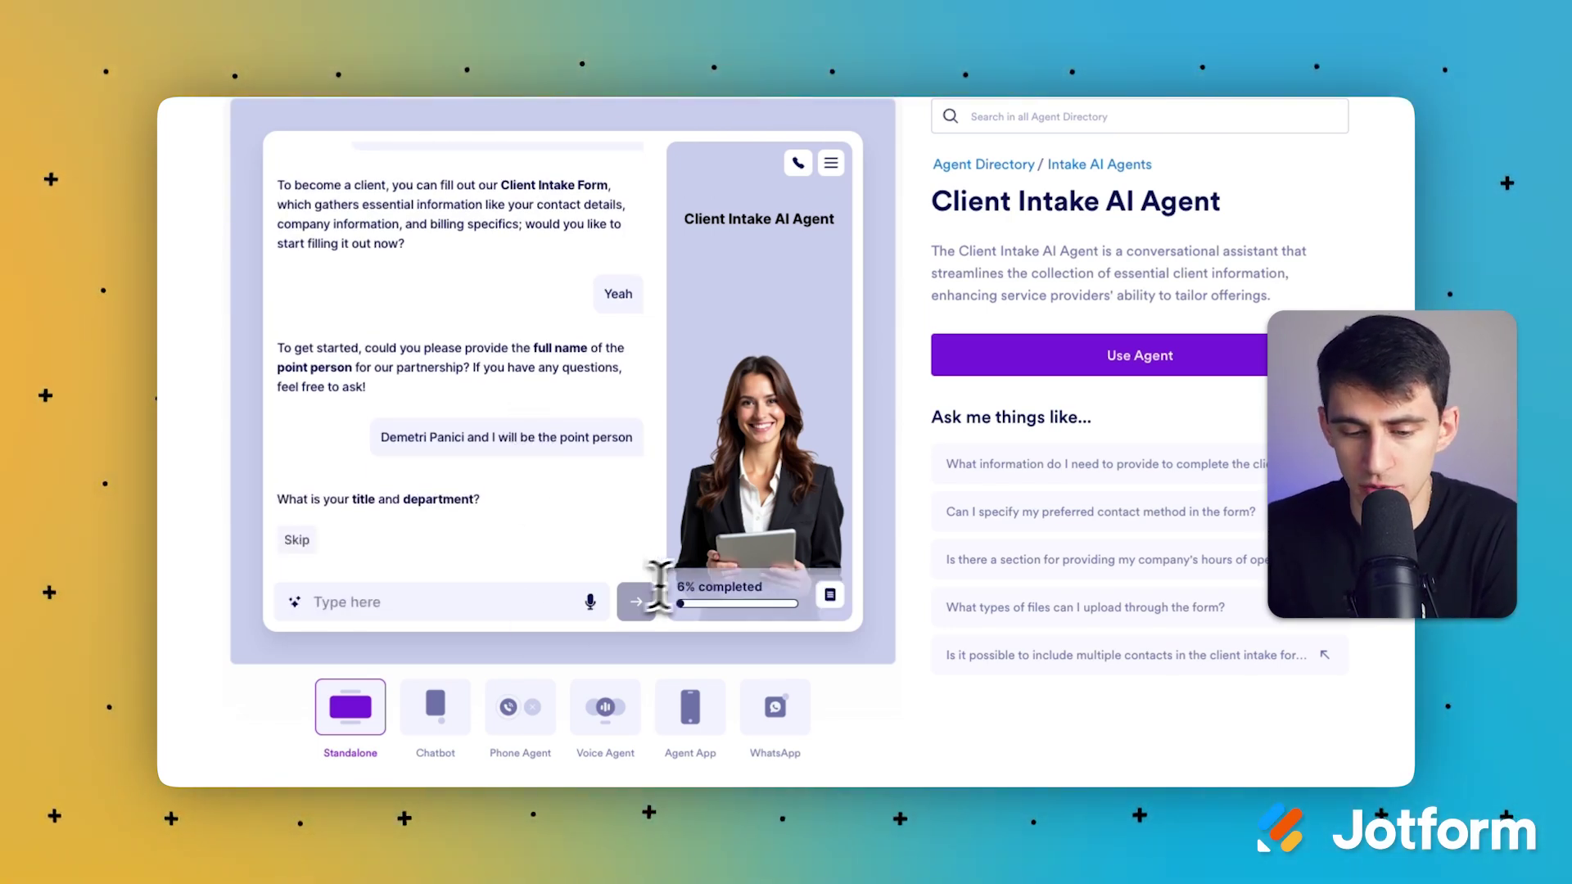
Step: Scroll through the New Client form's contact fields, then go back to the chat
{"action": "left_click", "coordinate": [829, 598]}
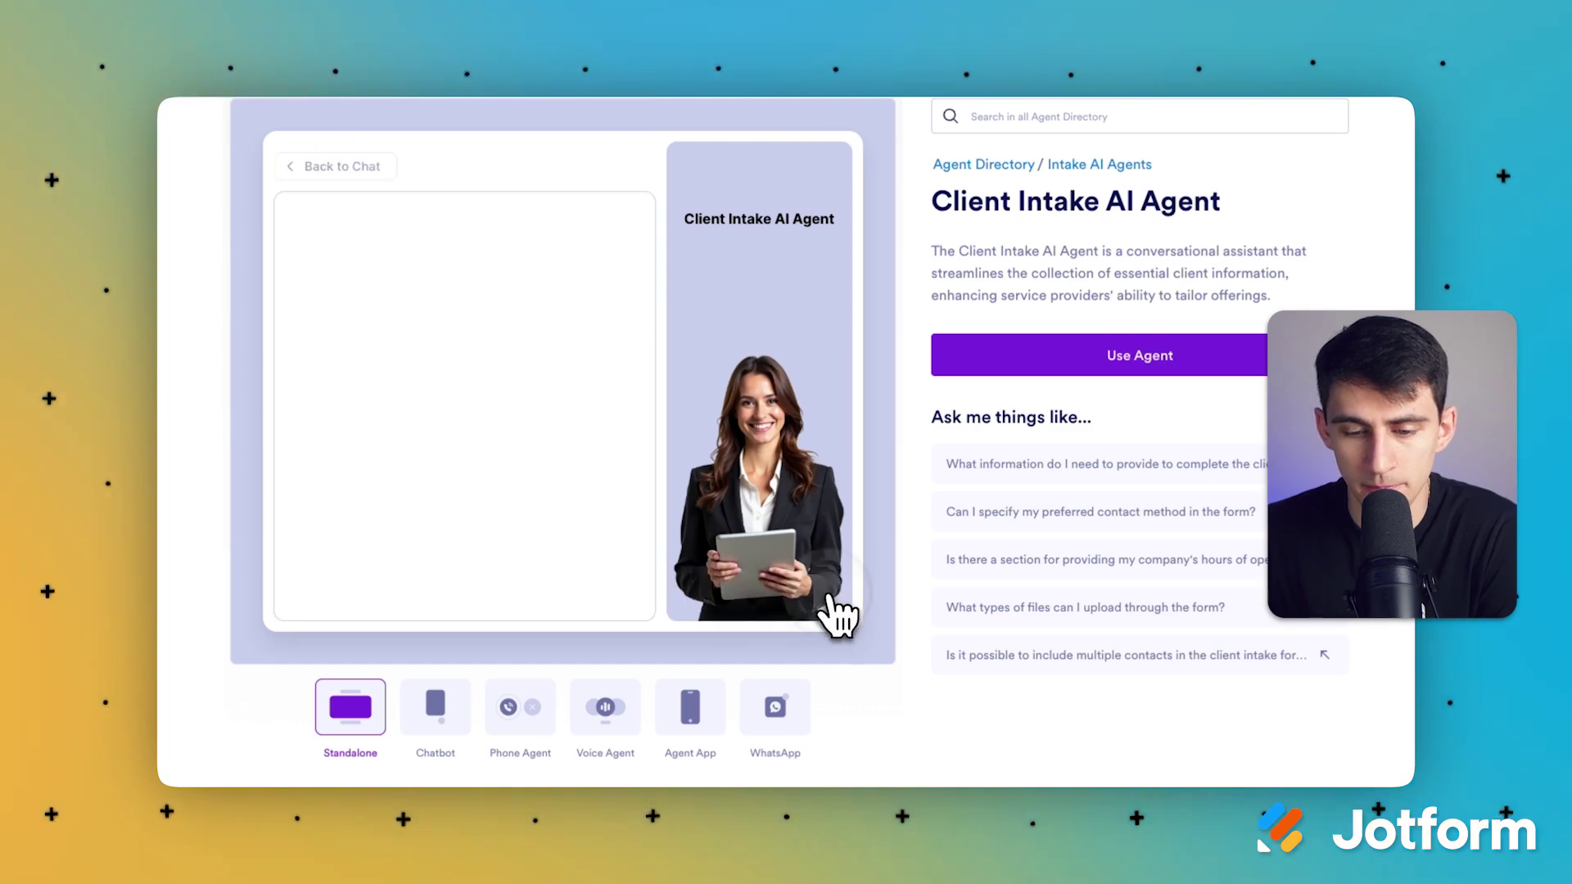
{"action": "scroll", "coordinate": [597, 414], "scroll_direction": "down", "scroll_amount": 10}
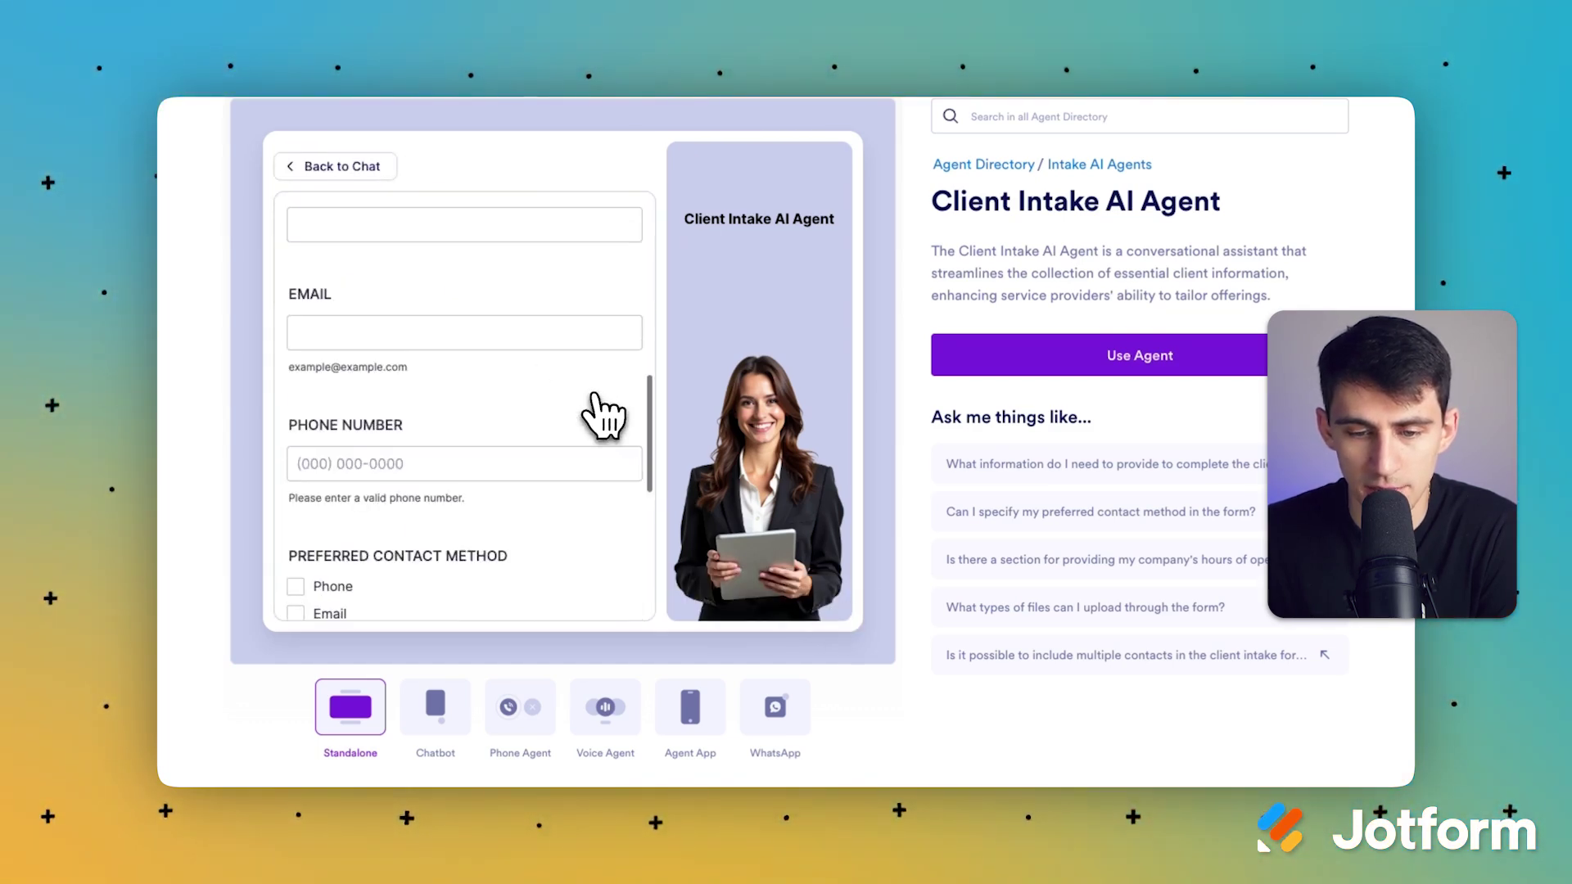
{"action": "scroll", "coordinate": [597, 414], "scroll_direction": "up", "scroll_amount": 9}
{"action": "scroll", "coordinate": [501, 396], "scroll_direction": "down", "scroll_amount": 10}
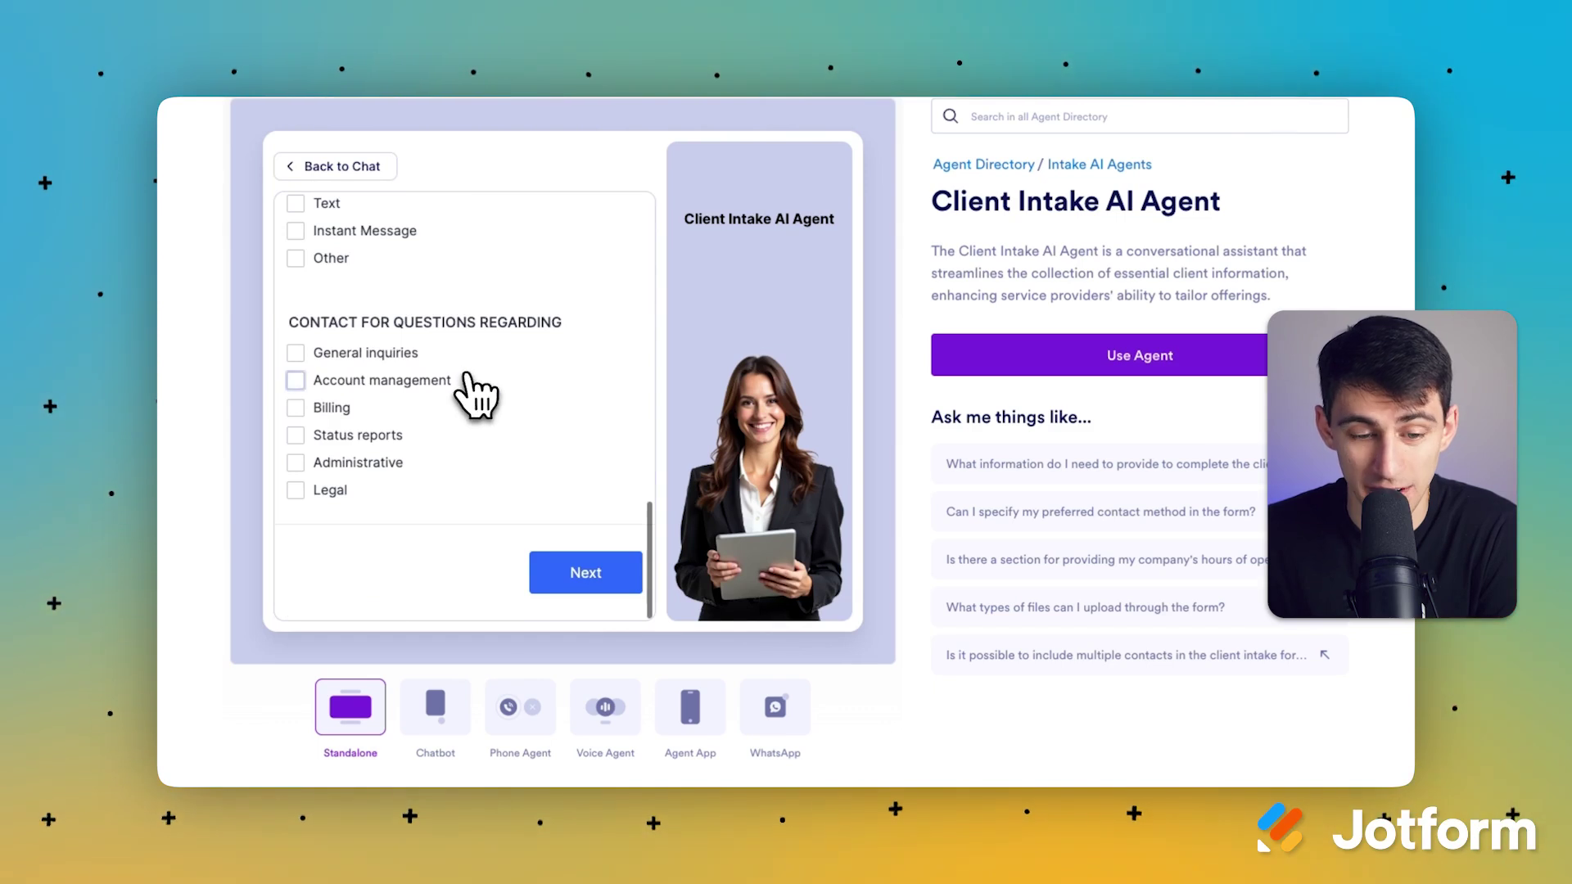
{"action": "scroll", "coordinate": [466, 390], "scroll_direction": "up", "scroll_amount": 11}
{"action": "scroll", "coordinate": [600, 516], "scroll_direction": "down", "scroll_amount": 10}
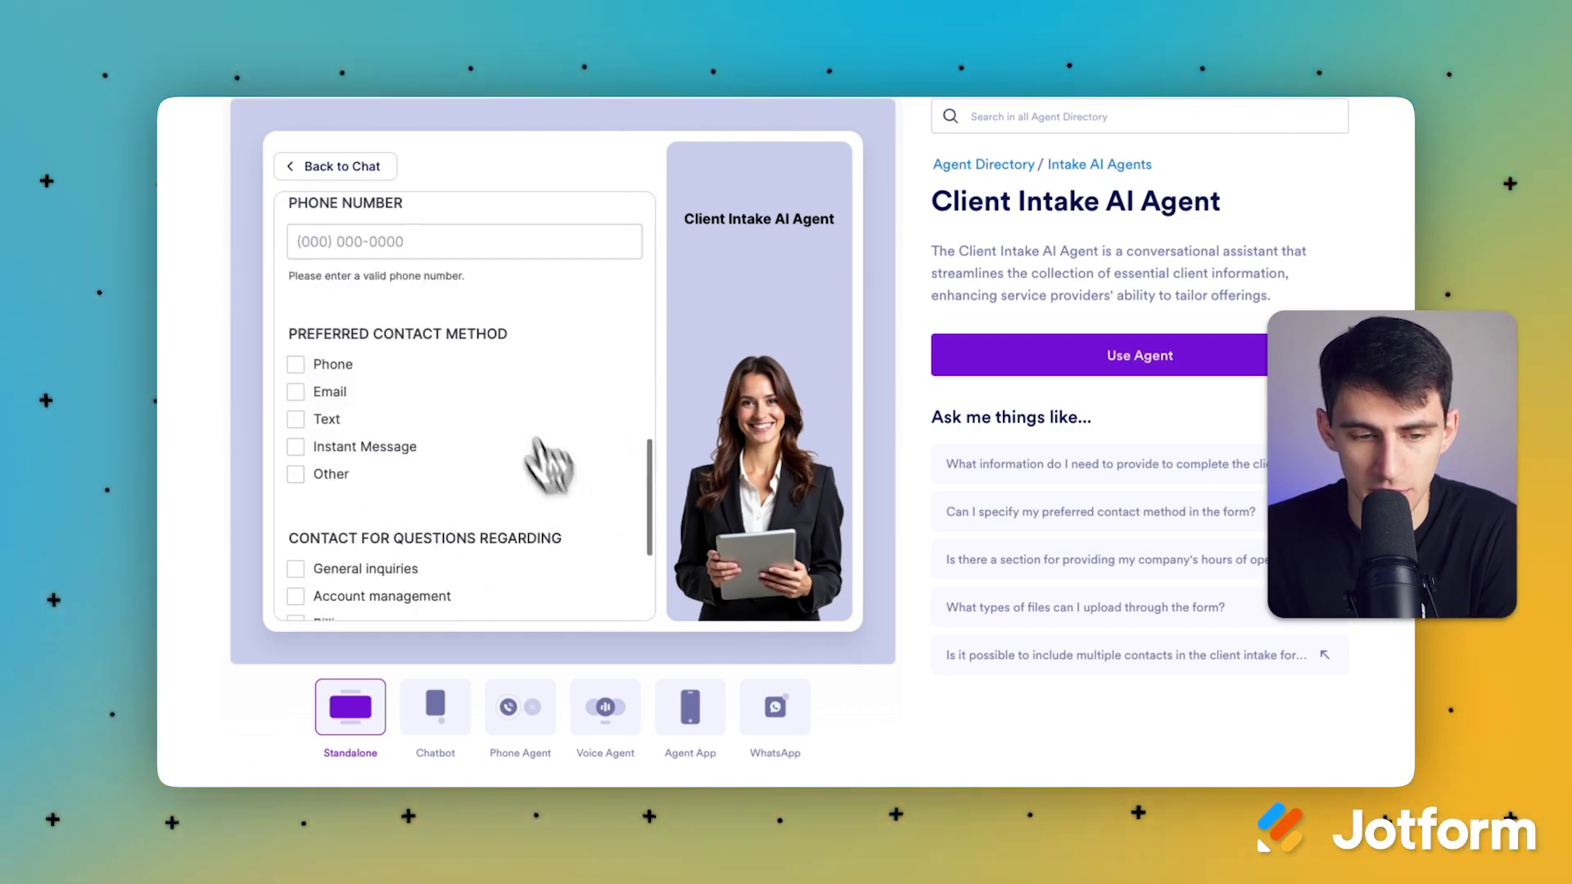
{"action": "scroll", "coordinate": [491, 328], "scroll_direction": "up", "scroll_amount": 11}
{"action": "left_click", "coordinate": [335, 167]}
{"action": "scroll", "coordinate": [416, 223], "scroll_direction": "down", "scroll_amount": 3}
{"action": "scroll", "coordinate": [407, 532], "scroll_direction": "up", "scroll_amount": 1}
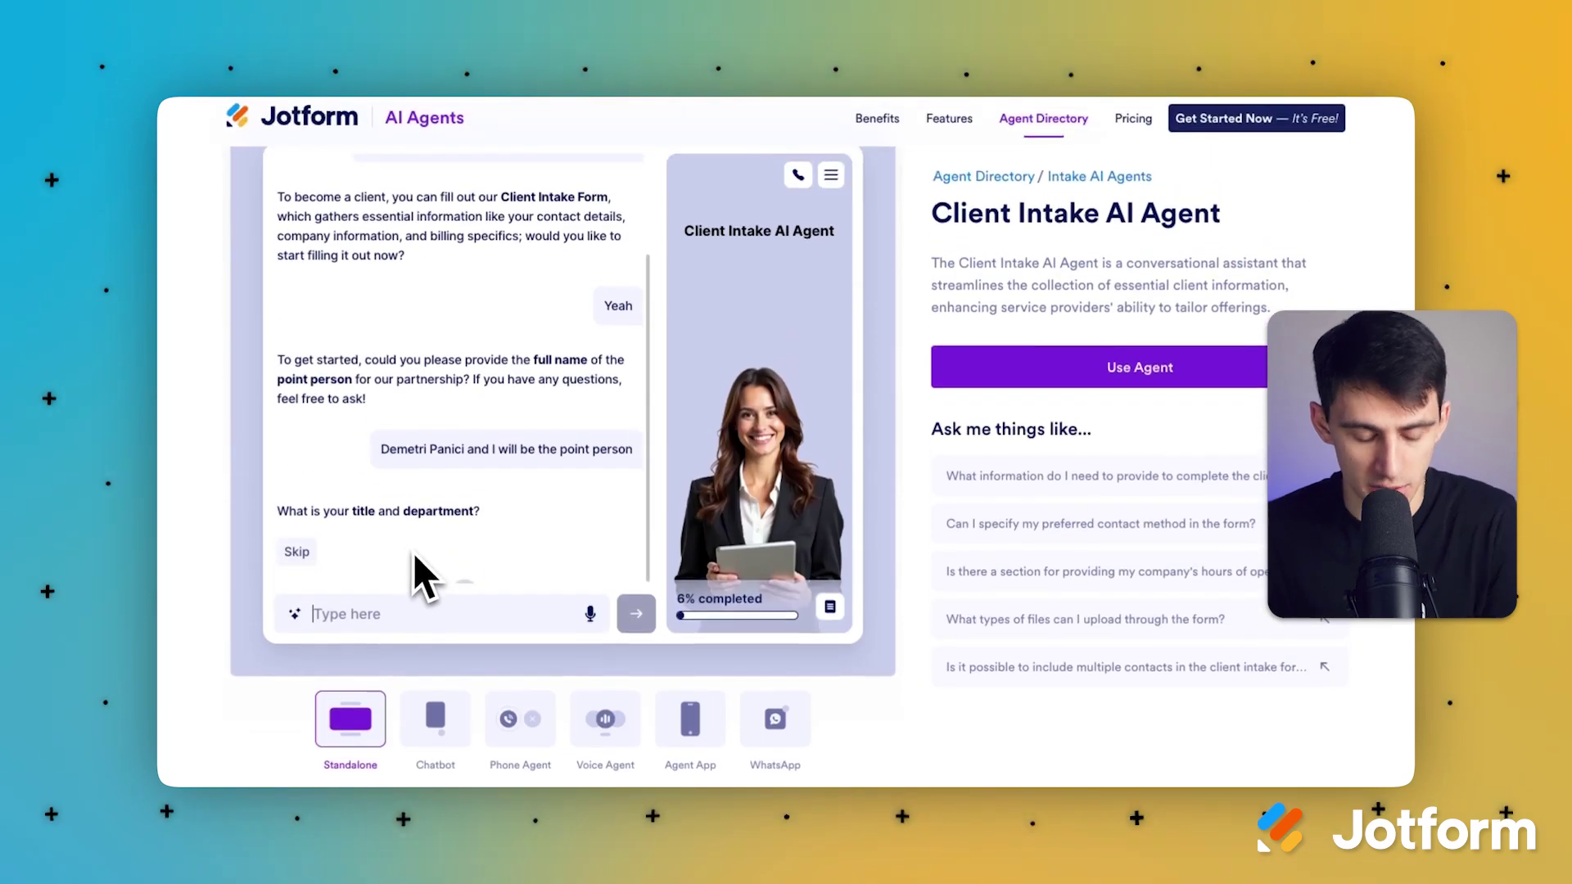
Step: Answer with title Founder and the contact's e-mail address, skipping the phone number
{"action": "type", "text": "Founder"}
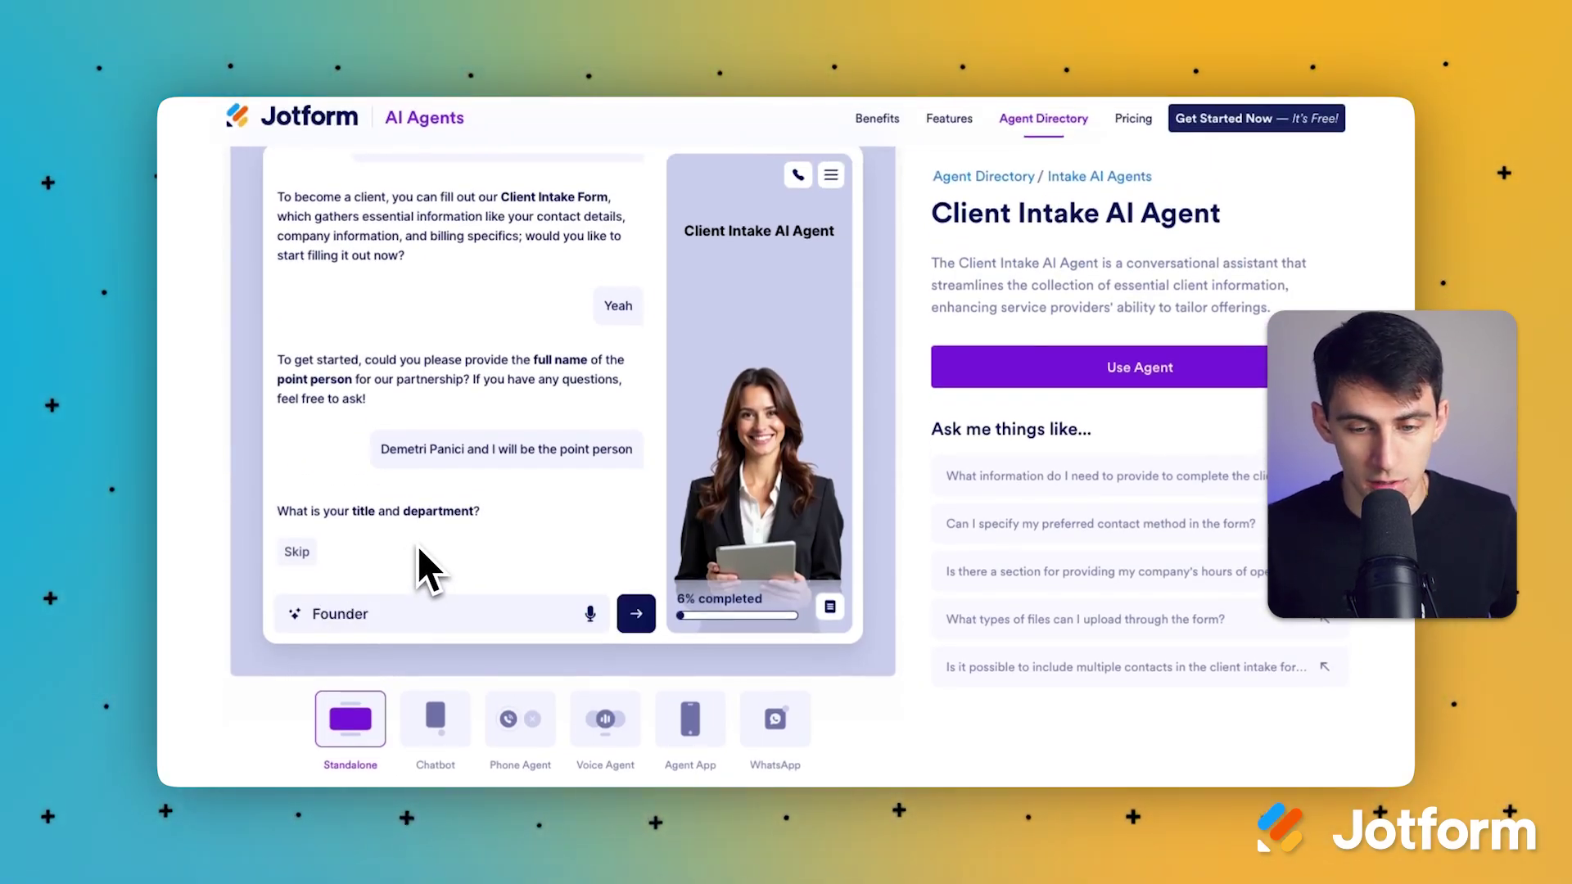
{"action": "key", "text": "Return"}
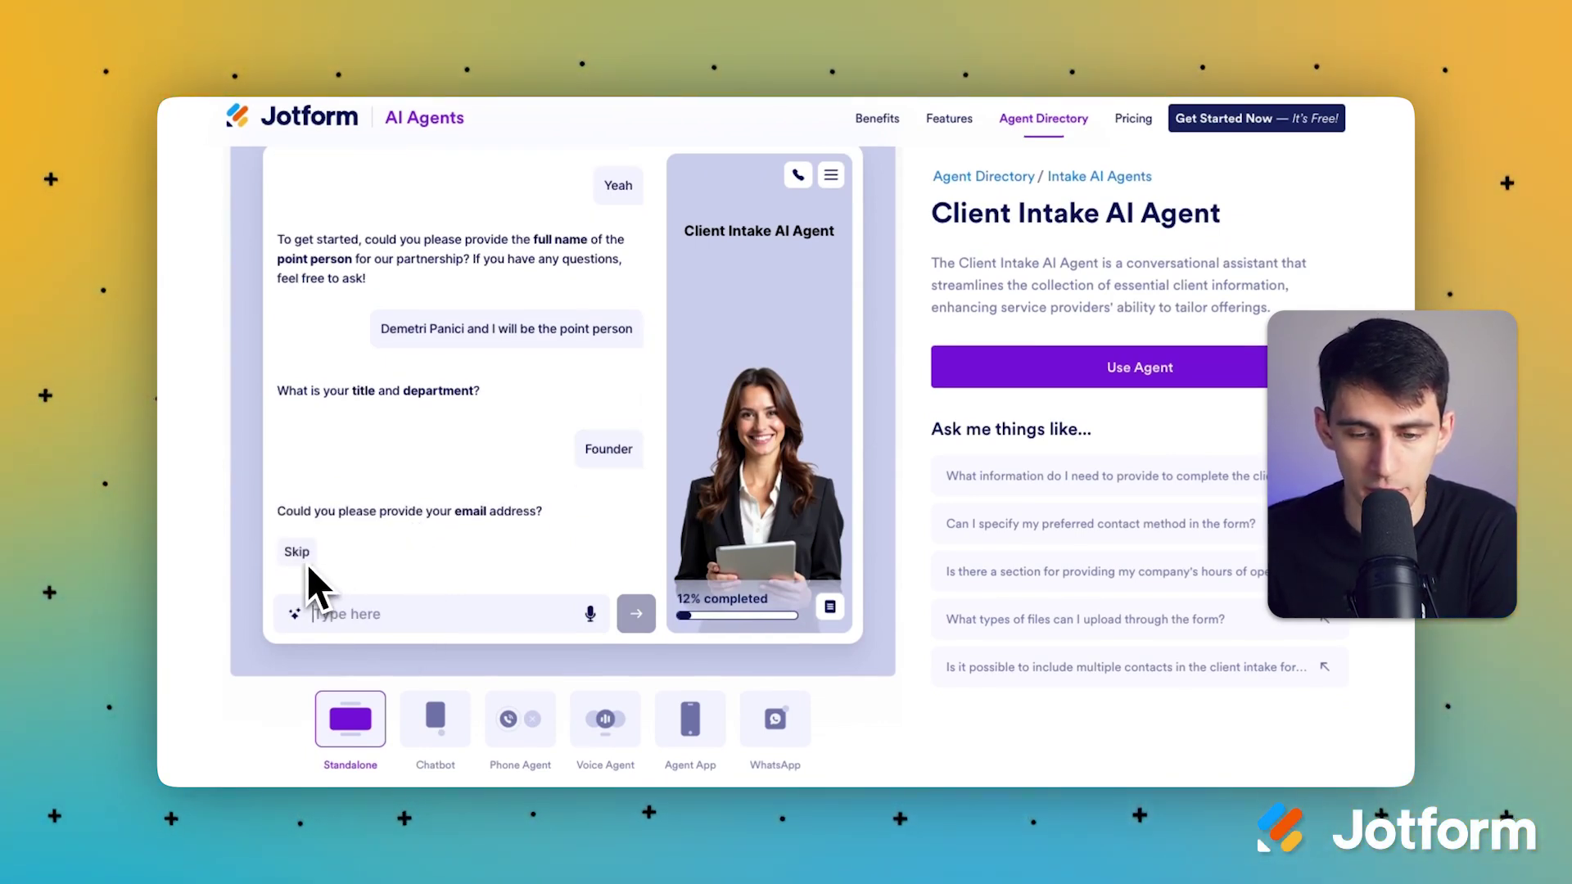
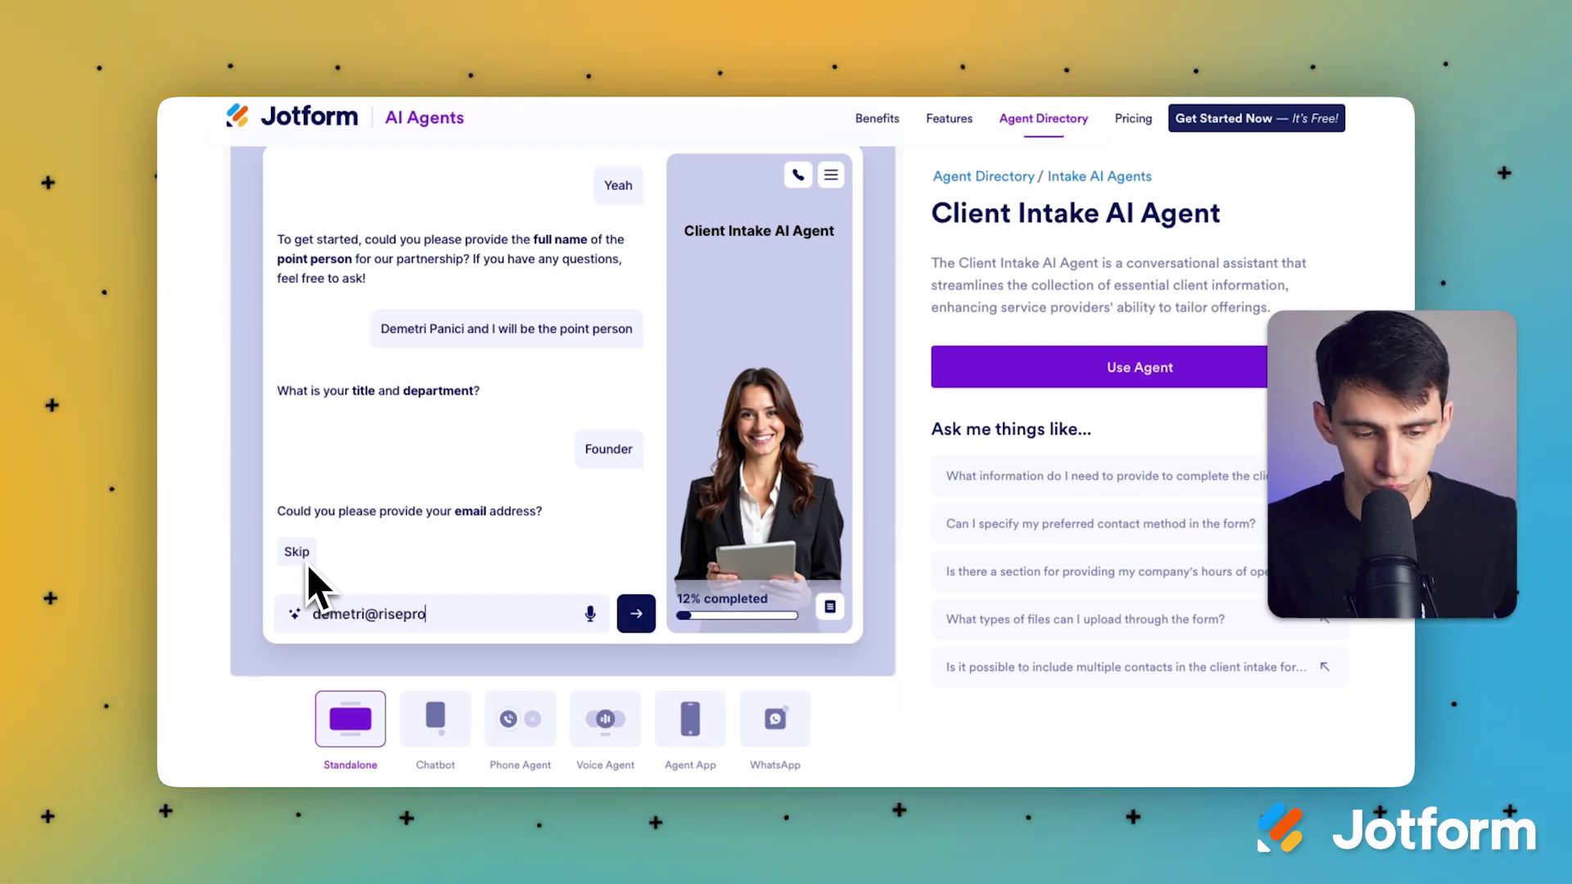
{"action": "key", "text": "Return"}
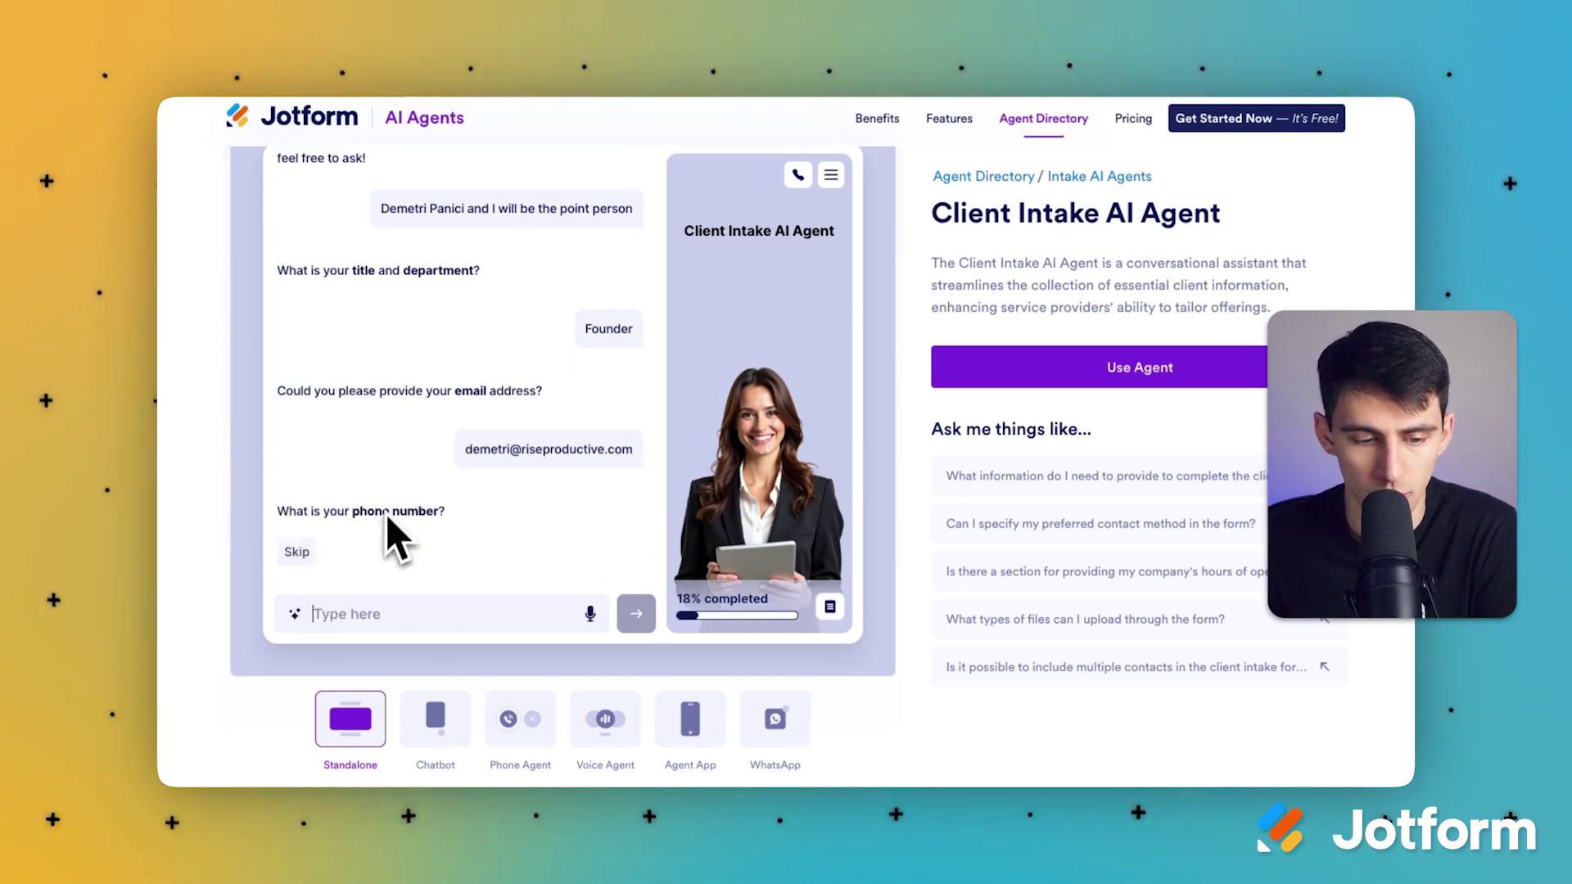
{"action": "left_click", "coordinate": [295, 551]}
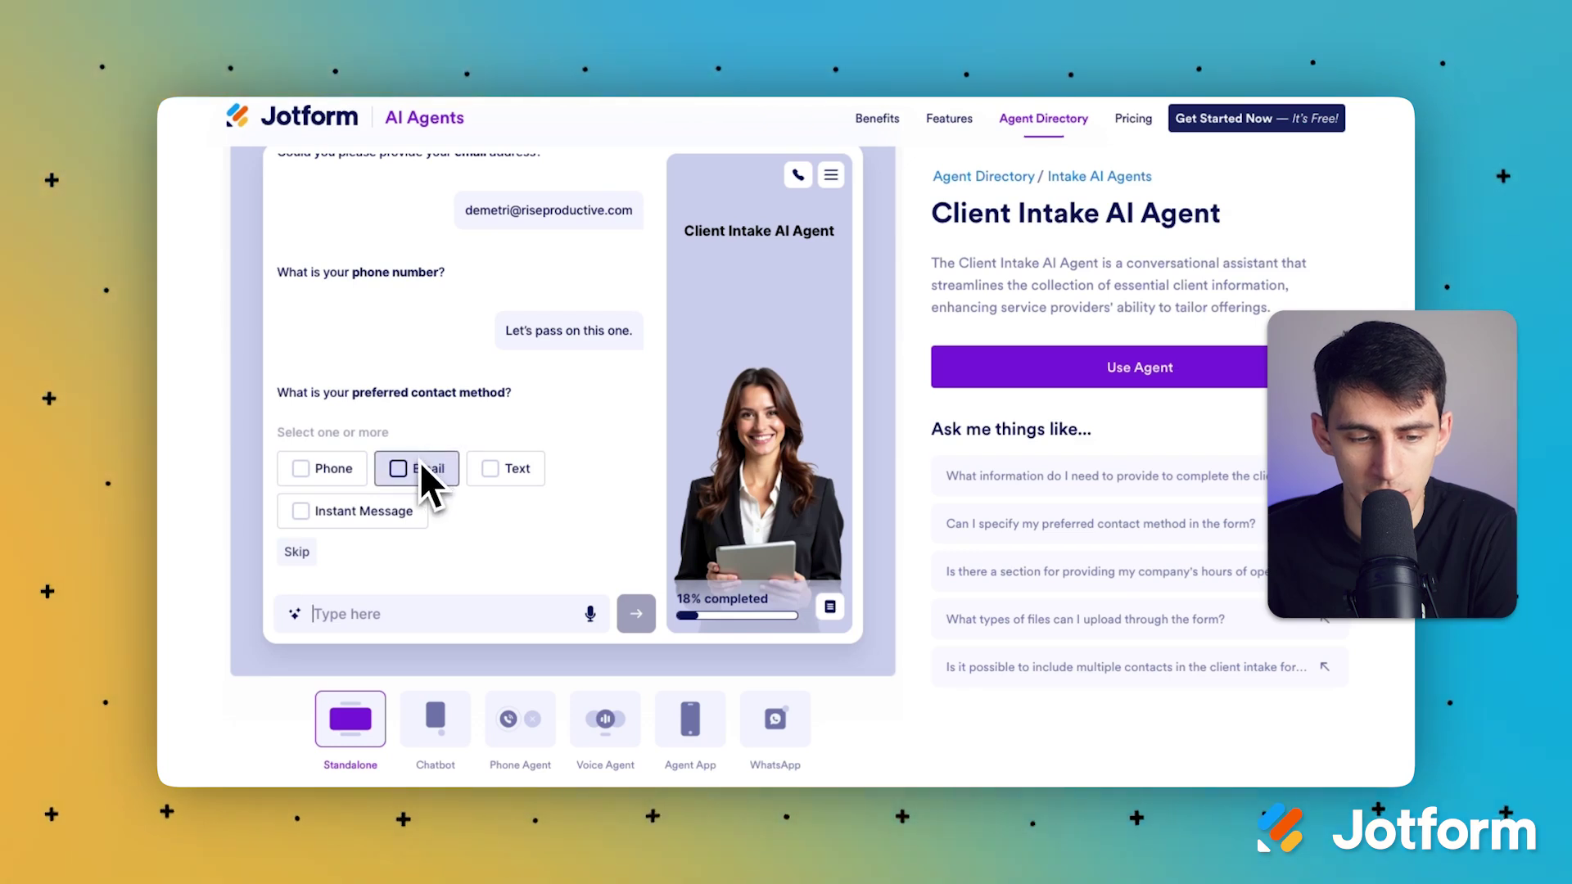
Step: Choose Email as contact method and General inquiries as topic; skip address and hours
{"action": "left_click", "coordinate": [398, 475]}
{"action": "left_click", "coordinate": [610, 552]}
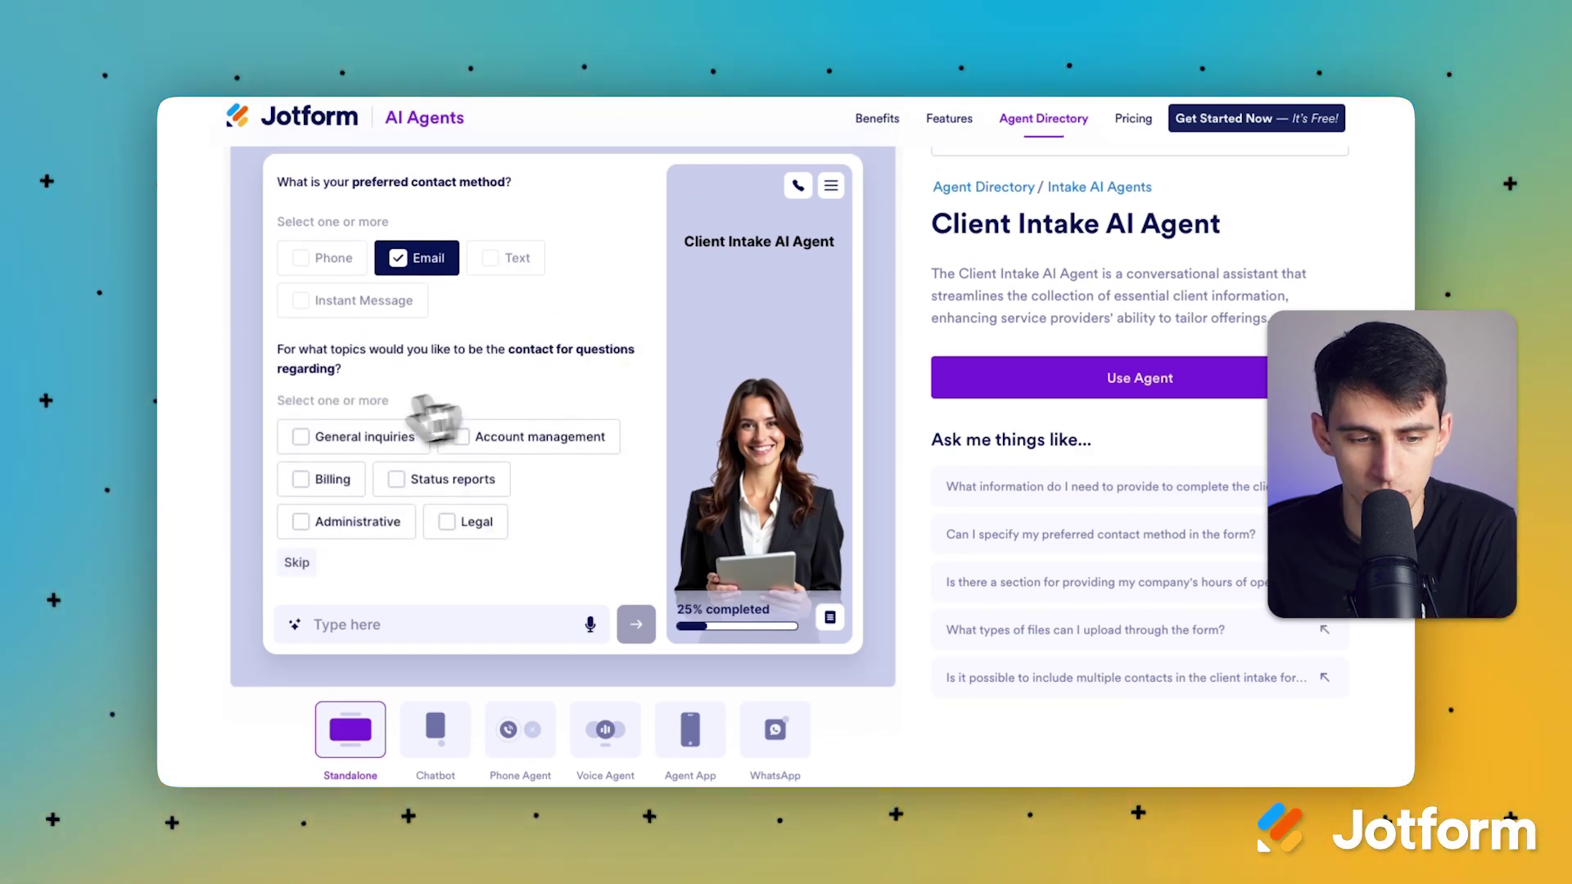
{"action": "left_click", "coordinate": [350, 449]}
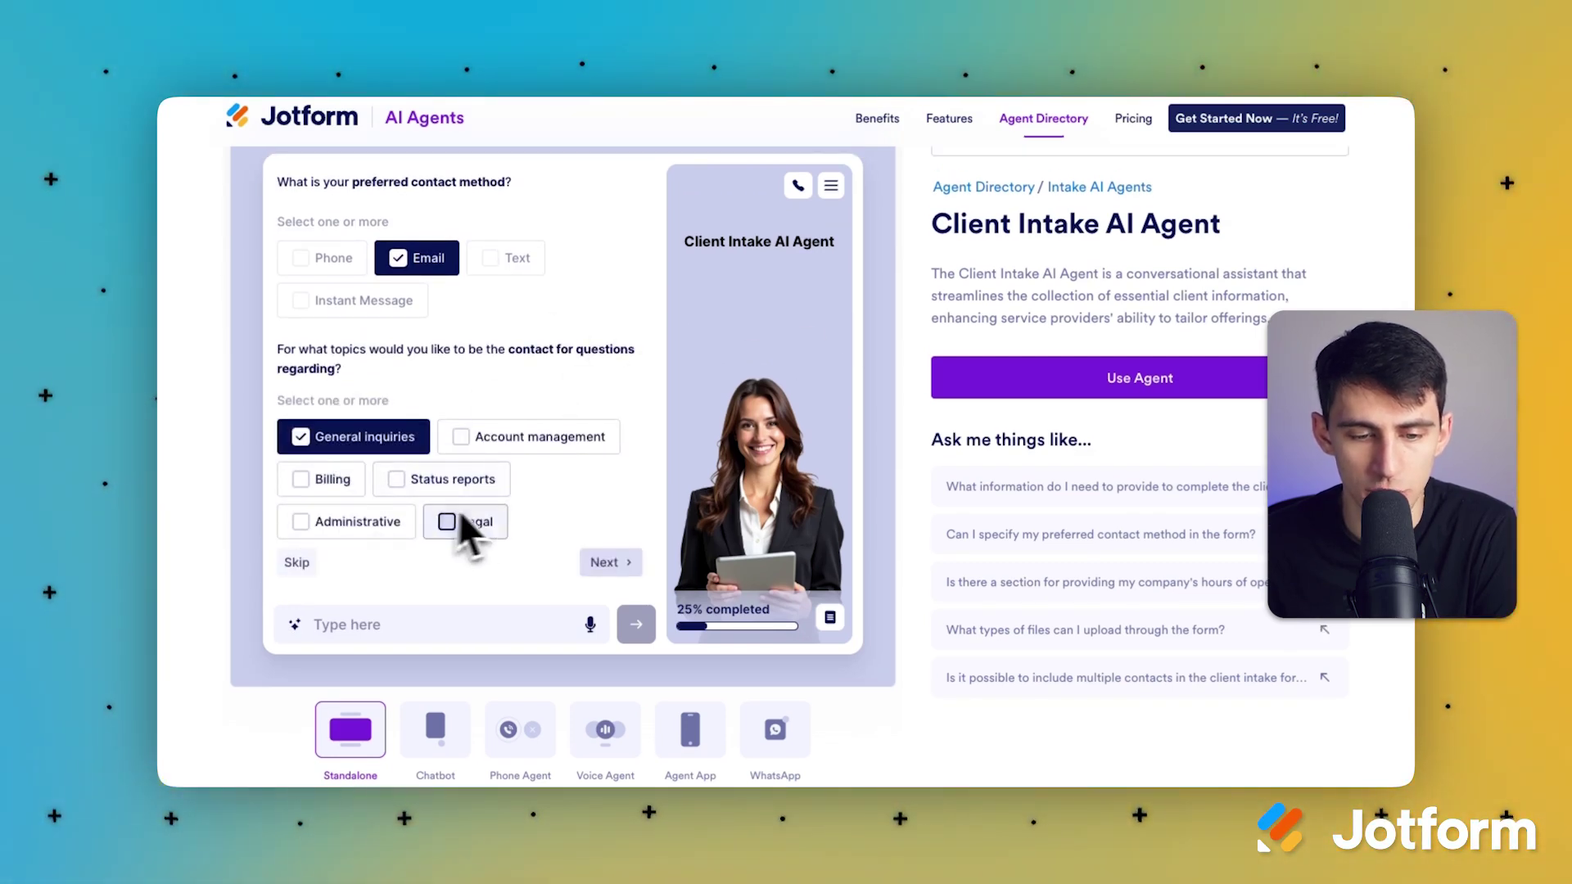
{"action": "left_click", "coordinate": [614, 564]}
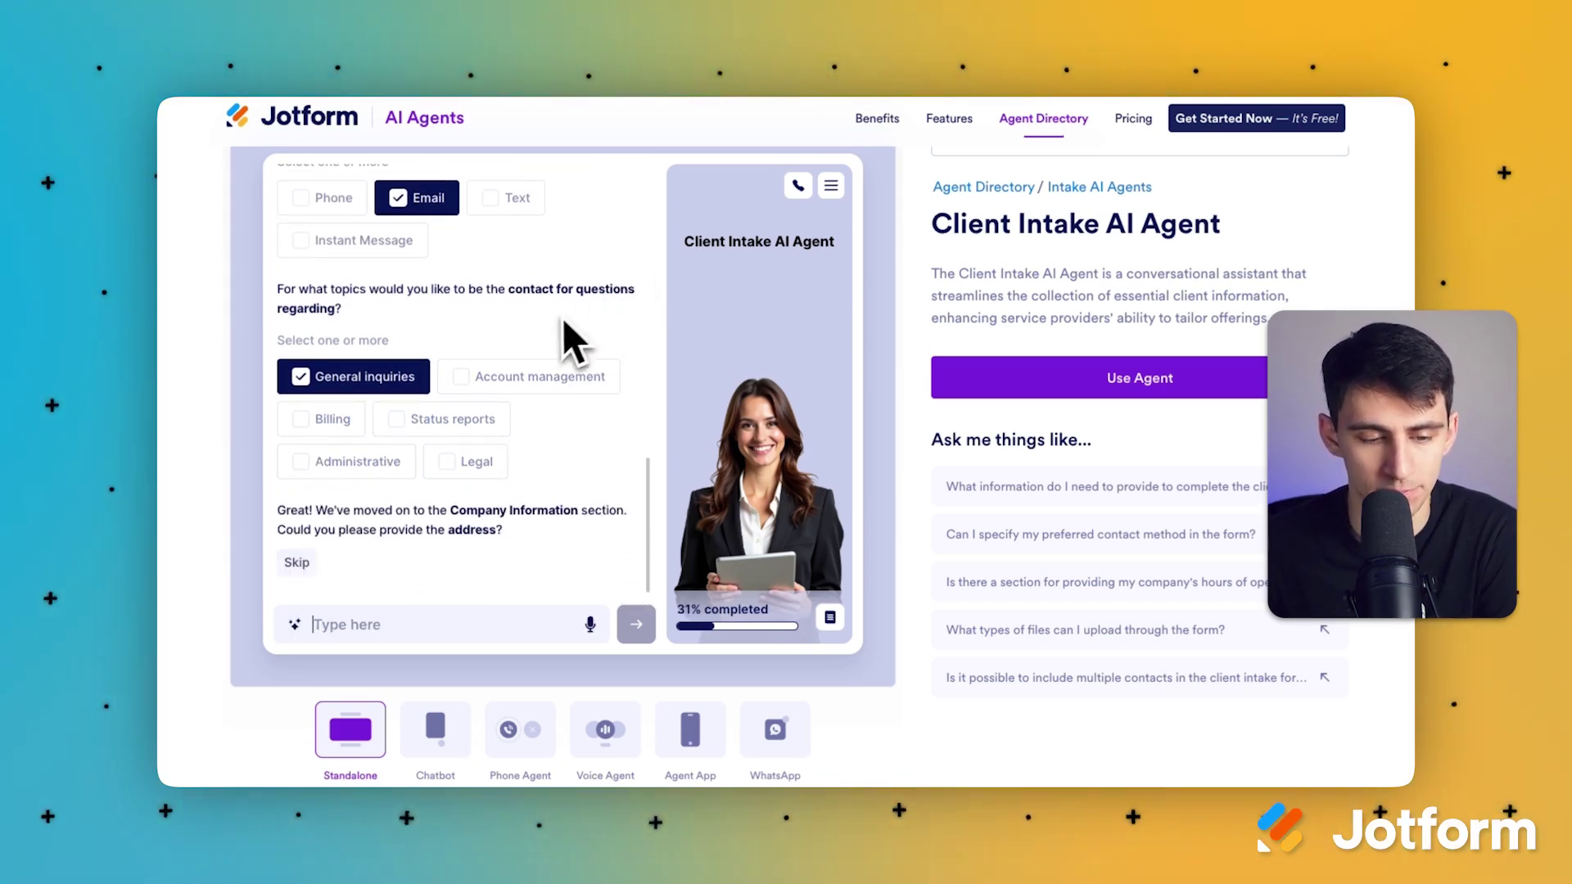
{"action": "scroll", "coordinate": [370, 519], "scroll_direction": "down", "scroll_amount": 1}
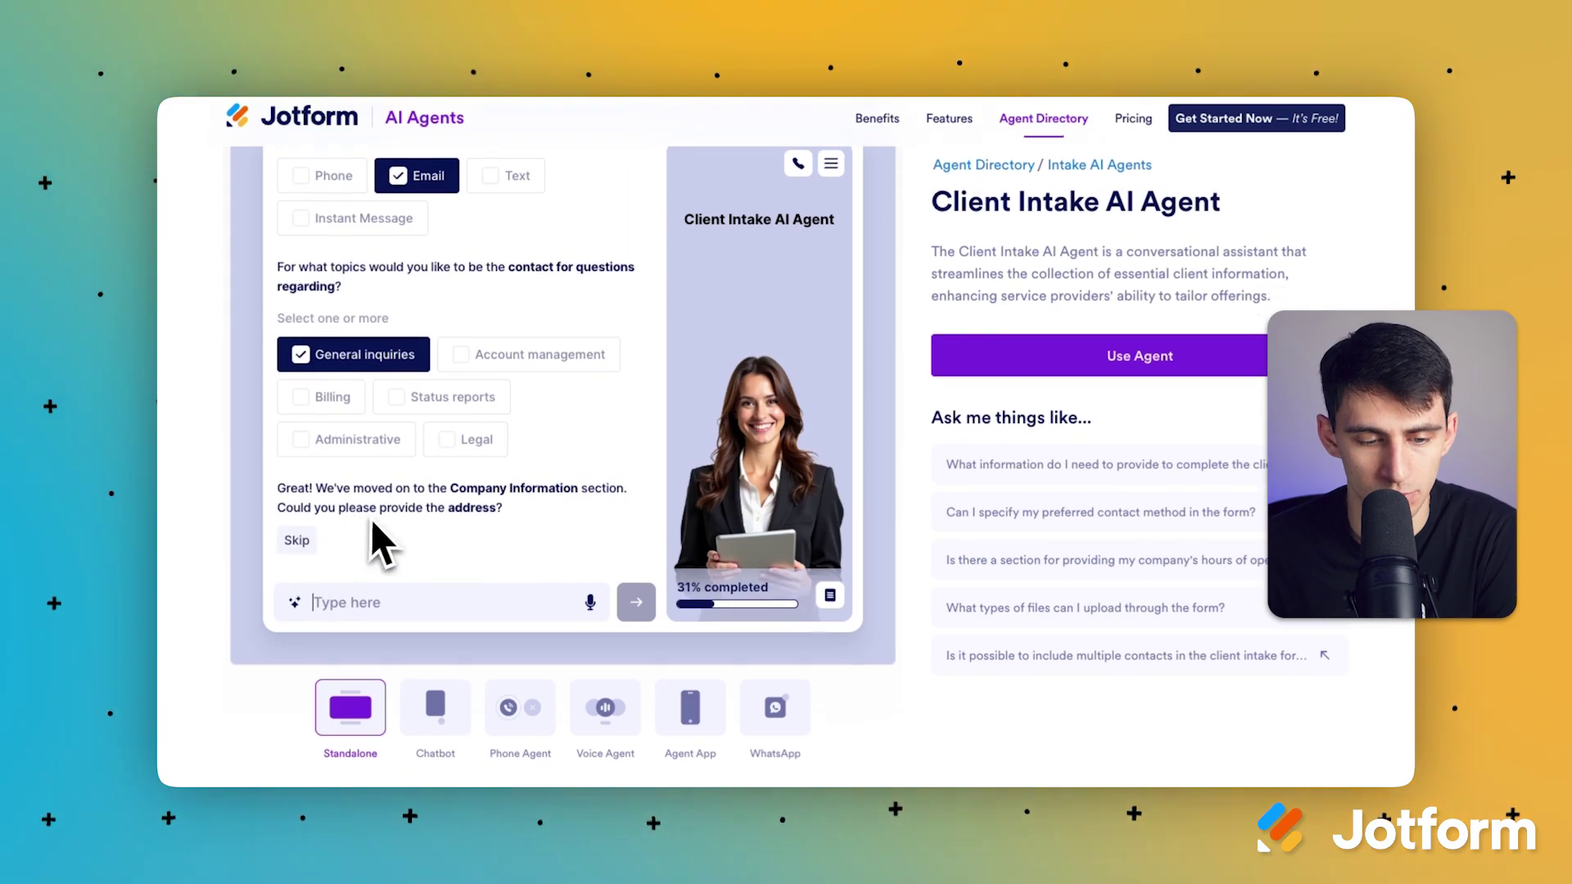
{"action": "left_click", "coordinate": [298, 542]}
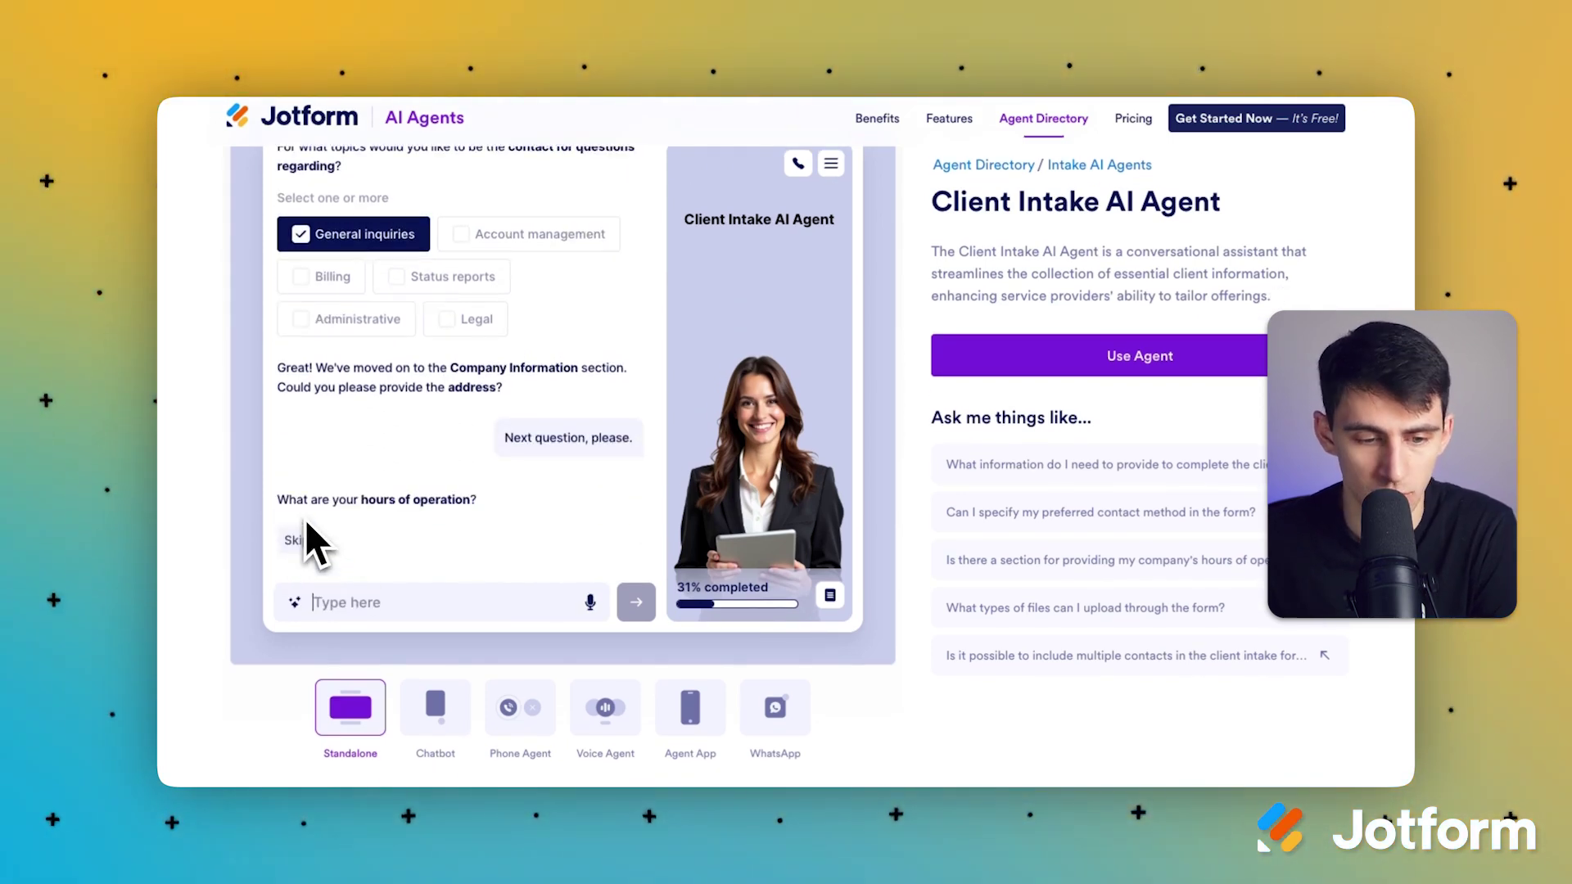
{"action": "left_click", "coordinate": [297, 541]}
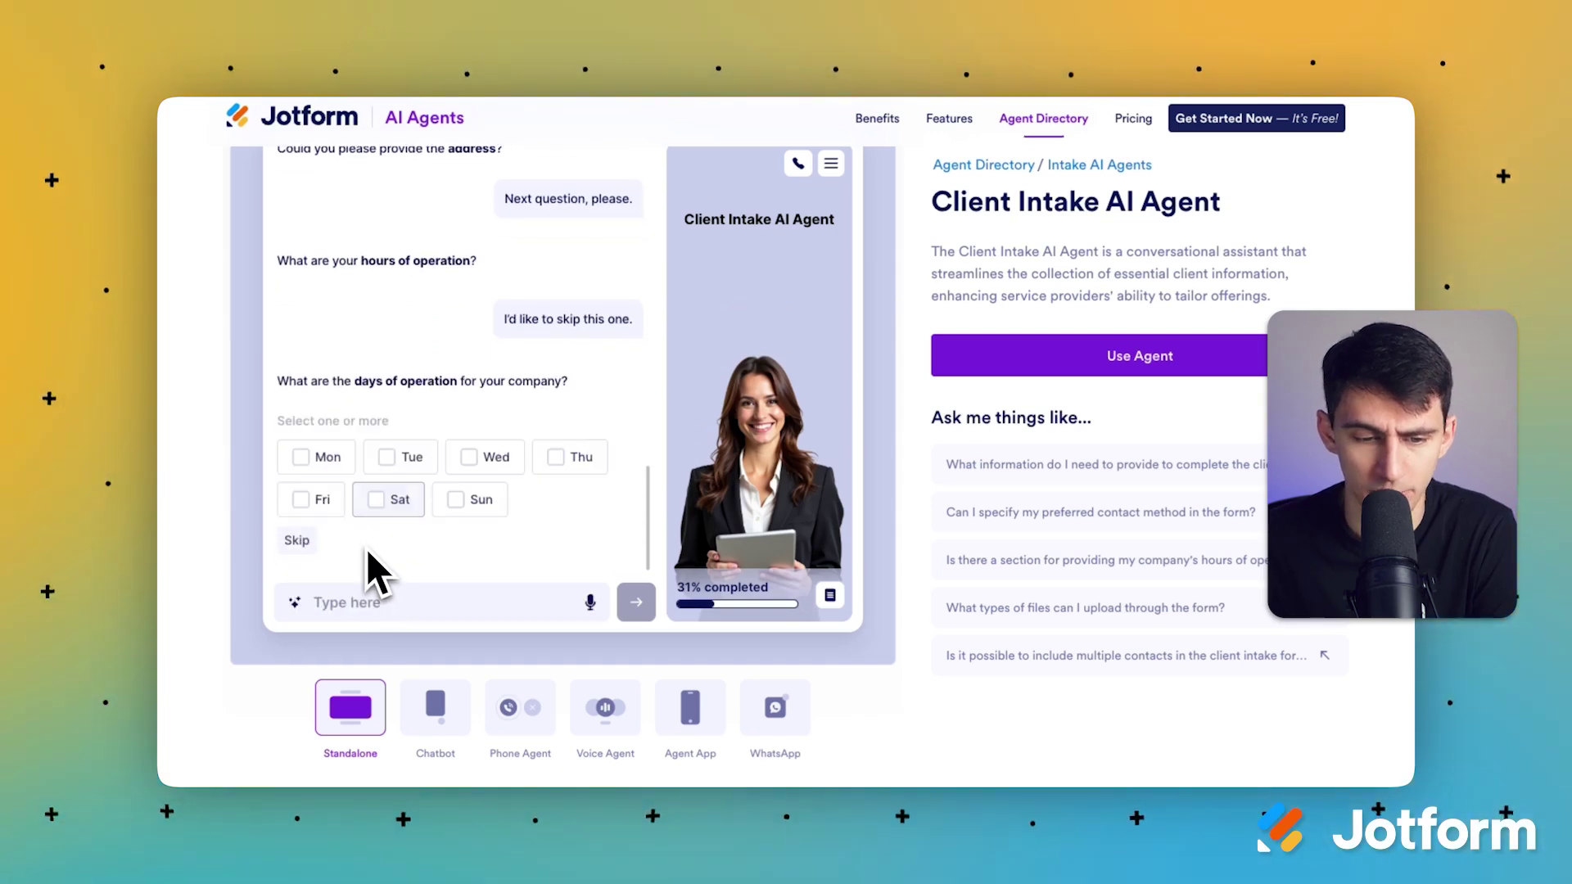
Step: Select Monday through Friday as operating days and start replying that billing uses the same name
{"action": "left_click", "coordinate": [319, 459]}
{"action": "left_click", "coordinate": [403, 459]}
{"action": "left_click", "coordinate": [485, 458]}
{"action": "left_click", "coordinate": [573, 458]}
{"action": "left_click", "coordinate": [315, 501]}
{"action": "left_click", "coordinate": [607, 538]}
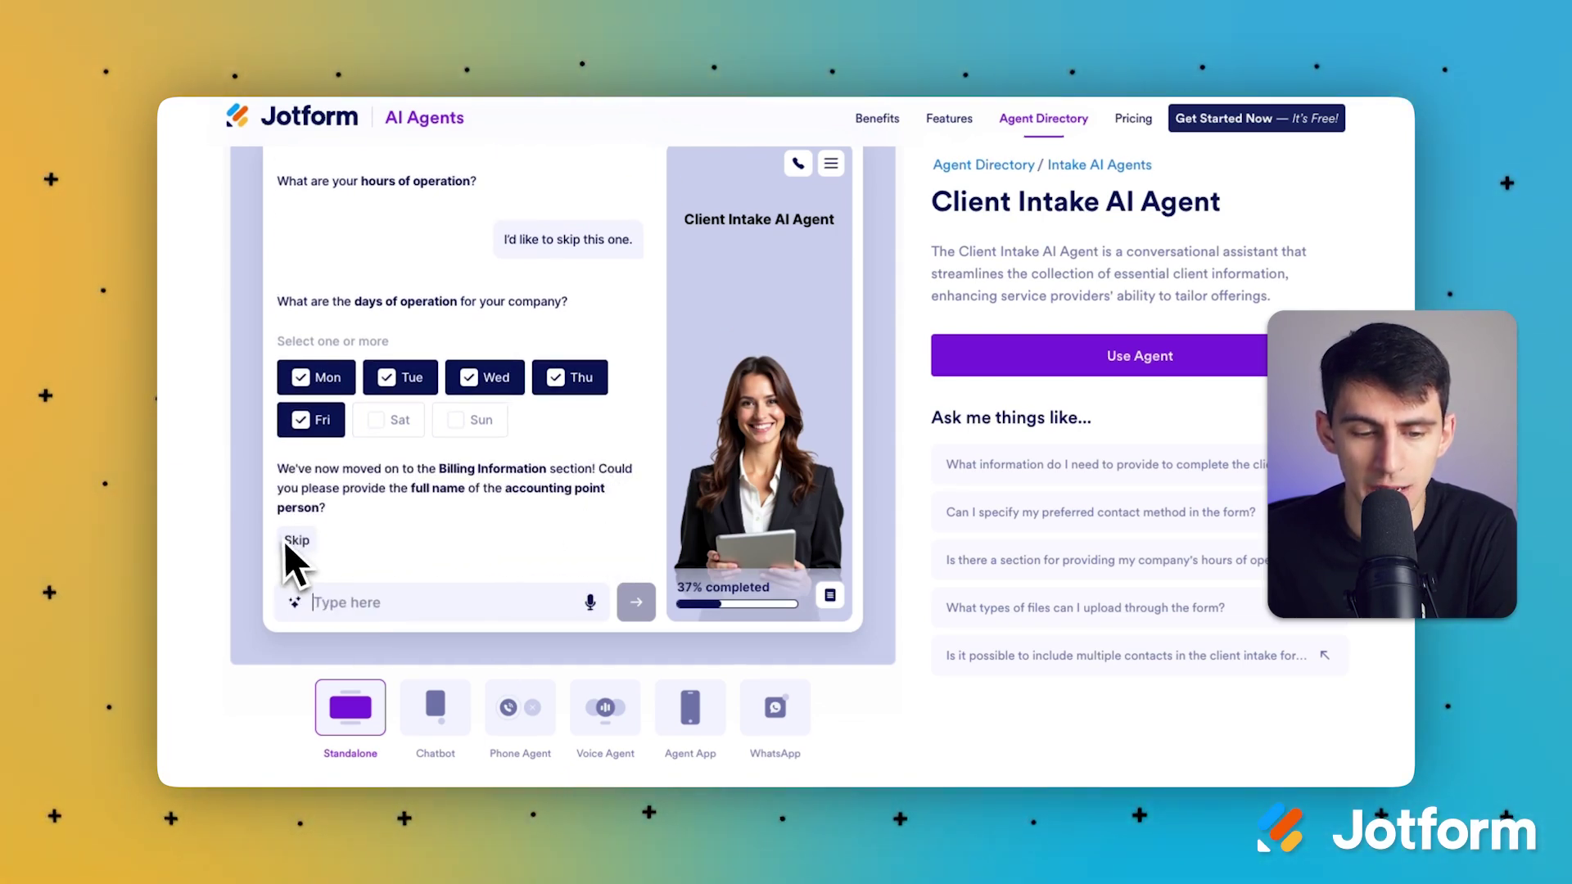
{"action": "type", "text": "Same "}
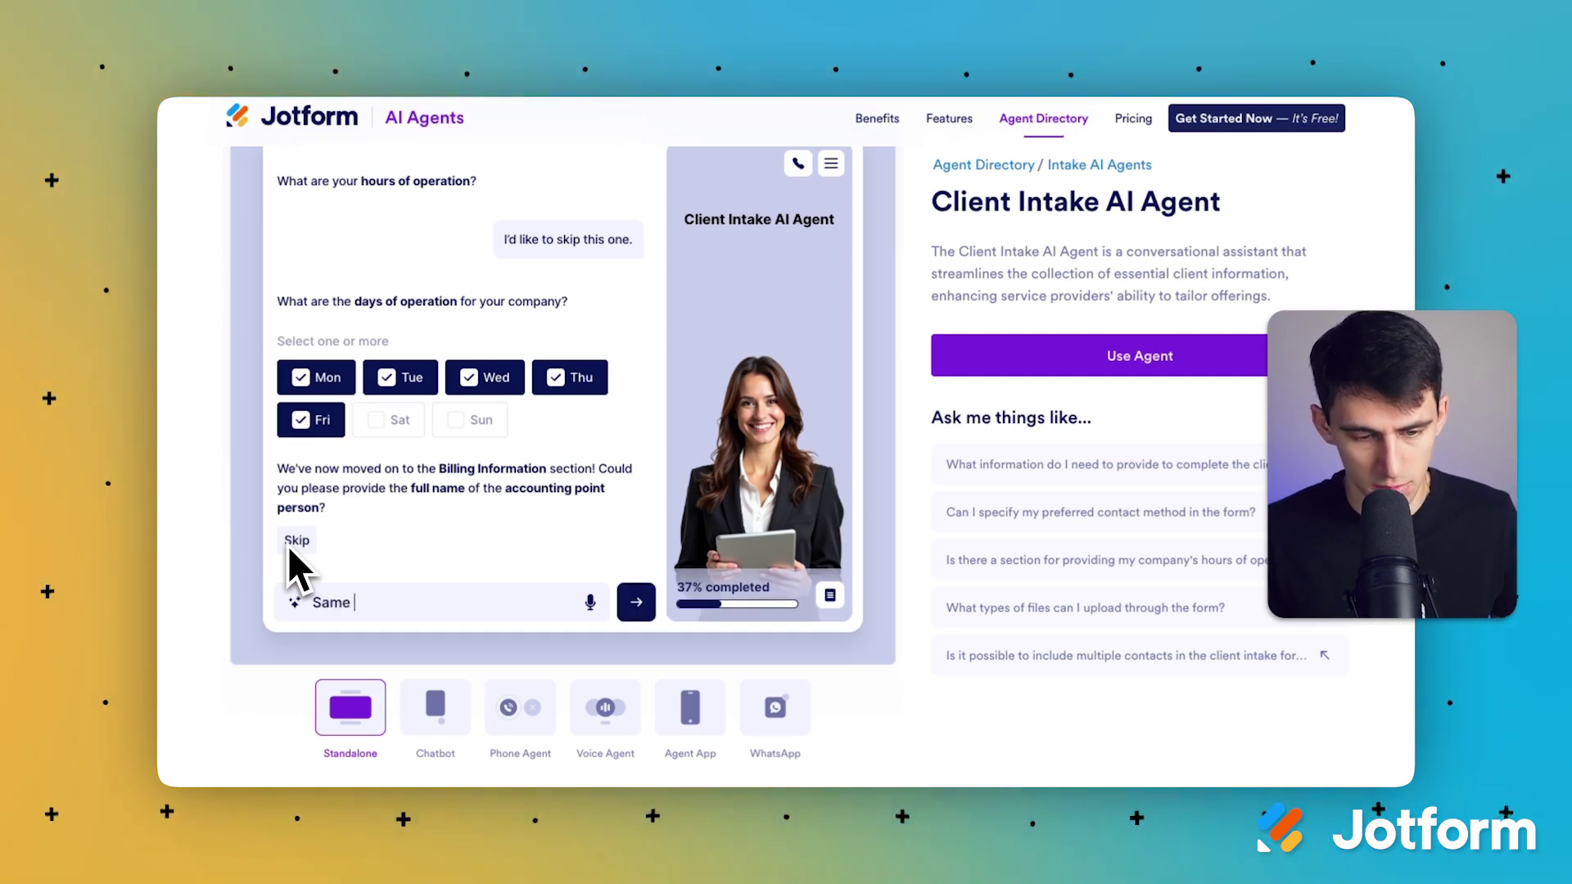
{"action": "type", "text": "name for the bi"}
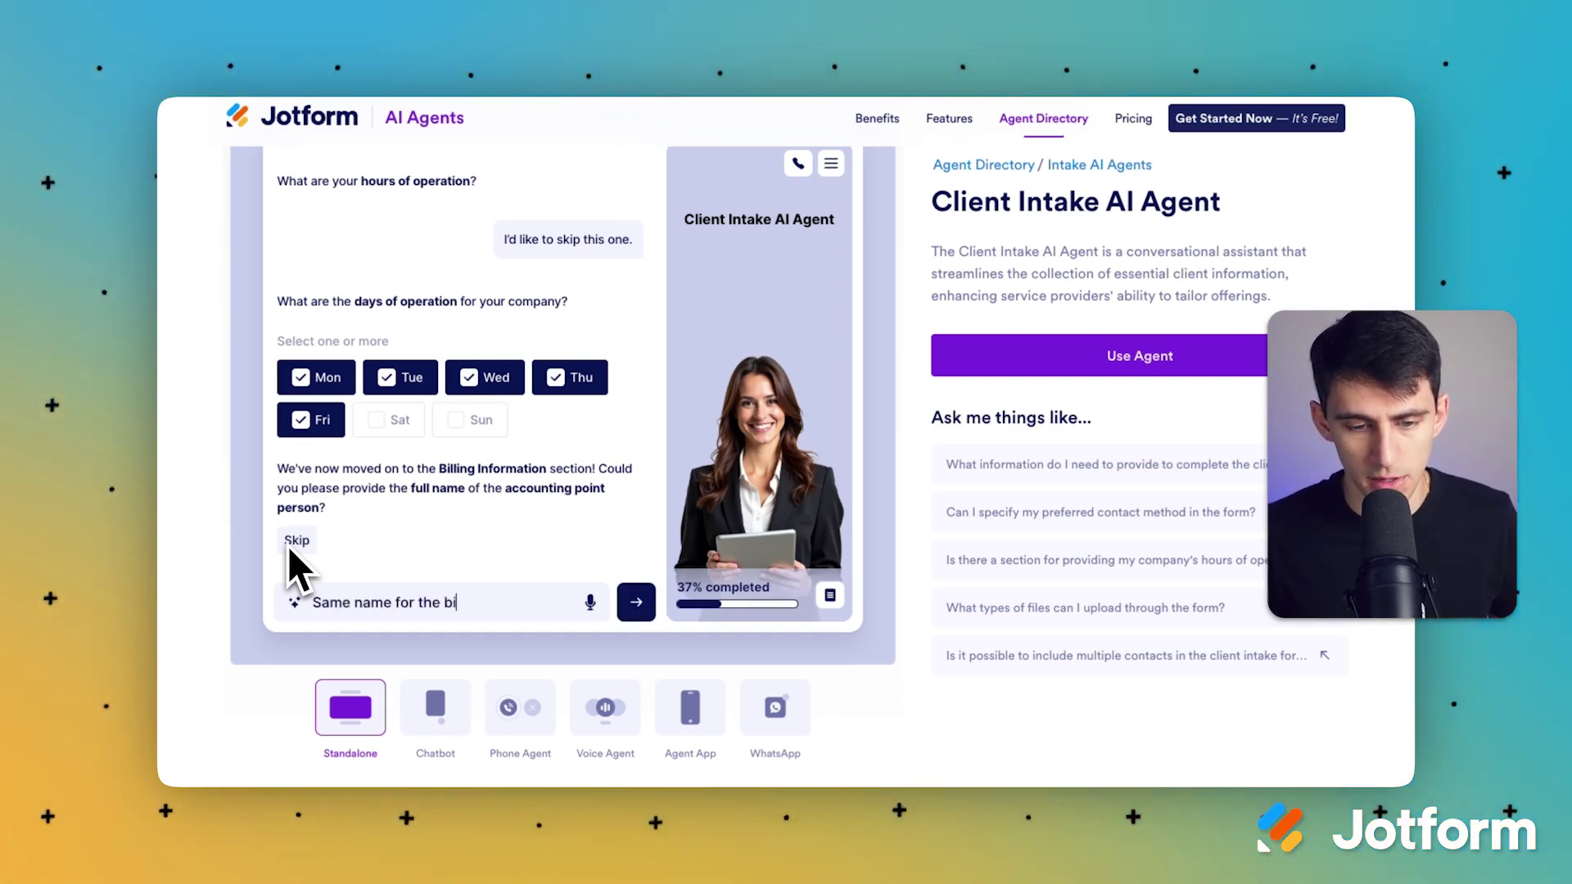
{"action": "type", "text": "lling information adn"}
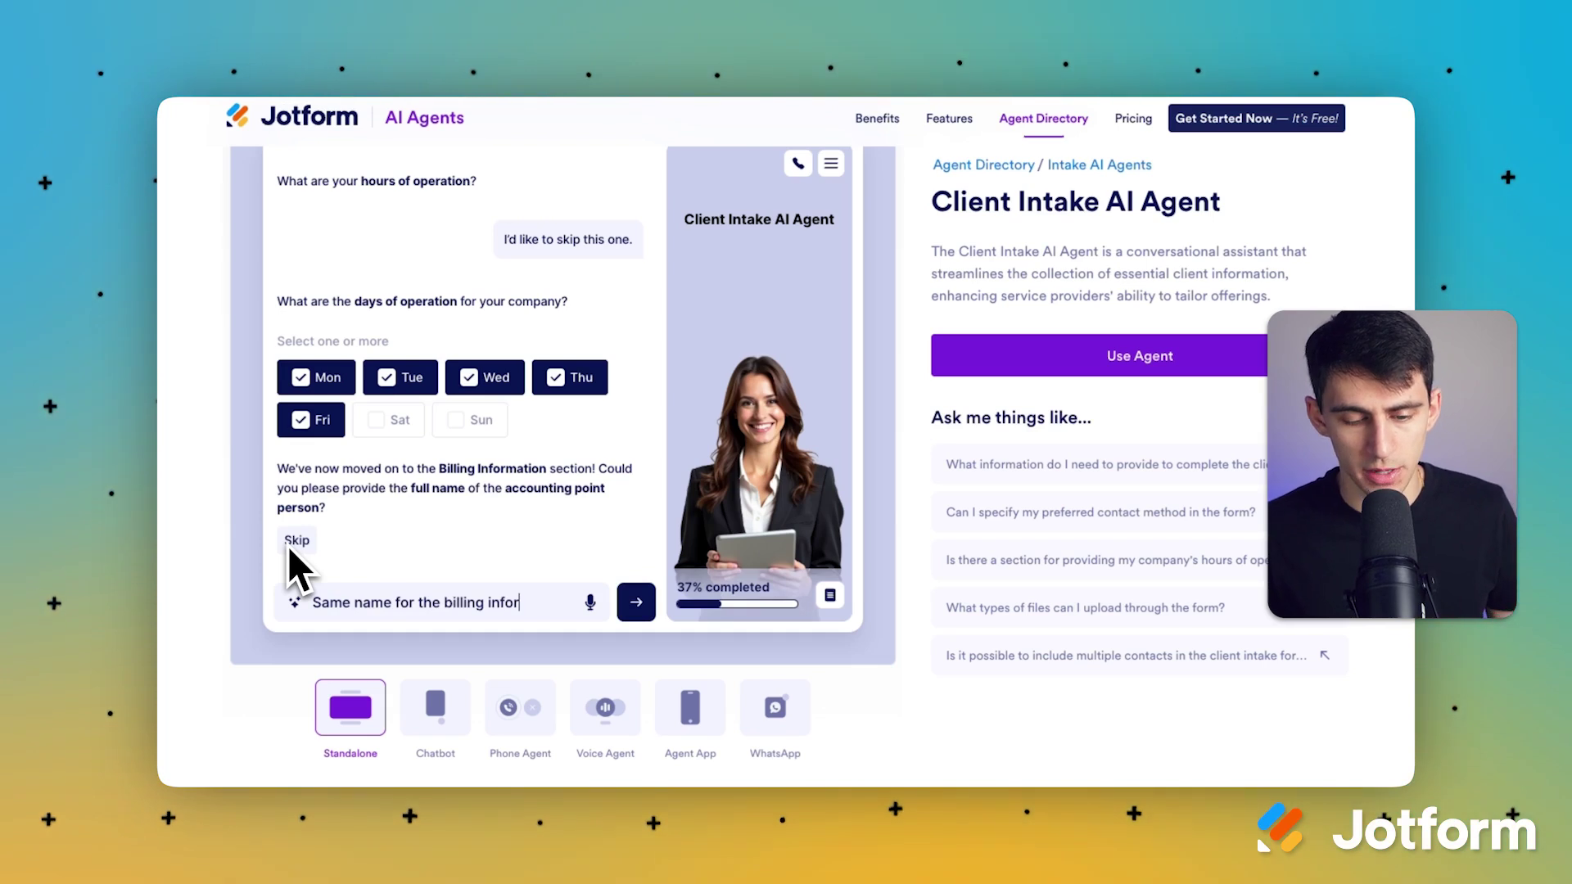
Step: Say billing uses the same name and email as before, and skip the accounting phone
{"action": "key", "text": "BackSpace"}
{"action": "key", "text": "BackSpace"}
{"action": "type", "text": "s the "}
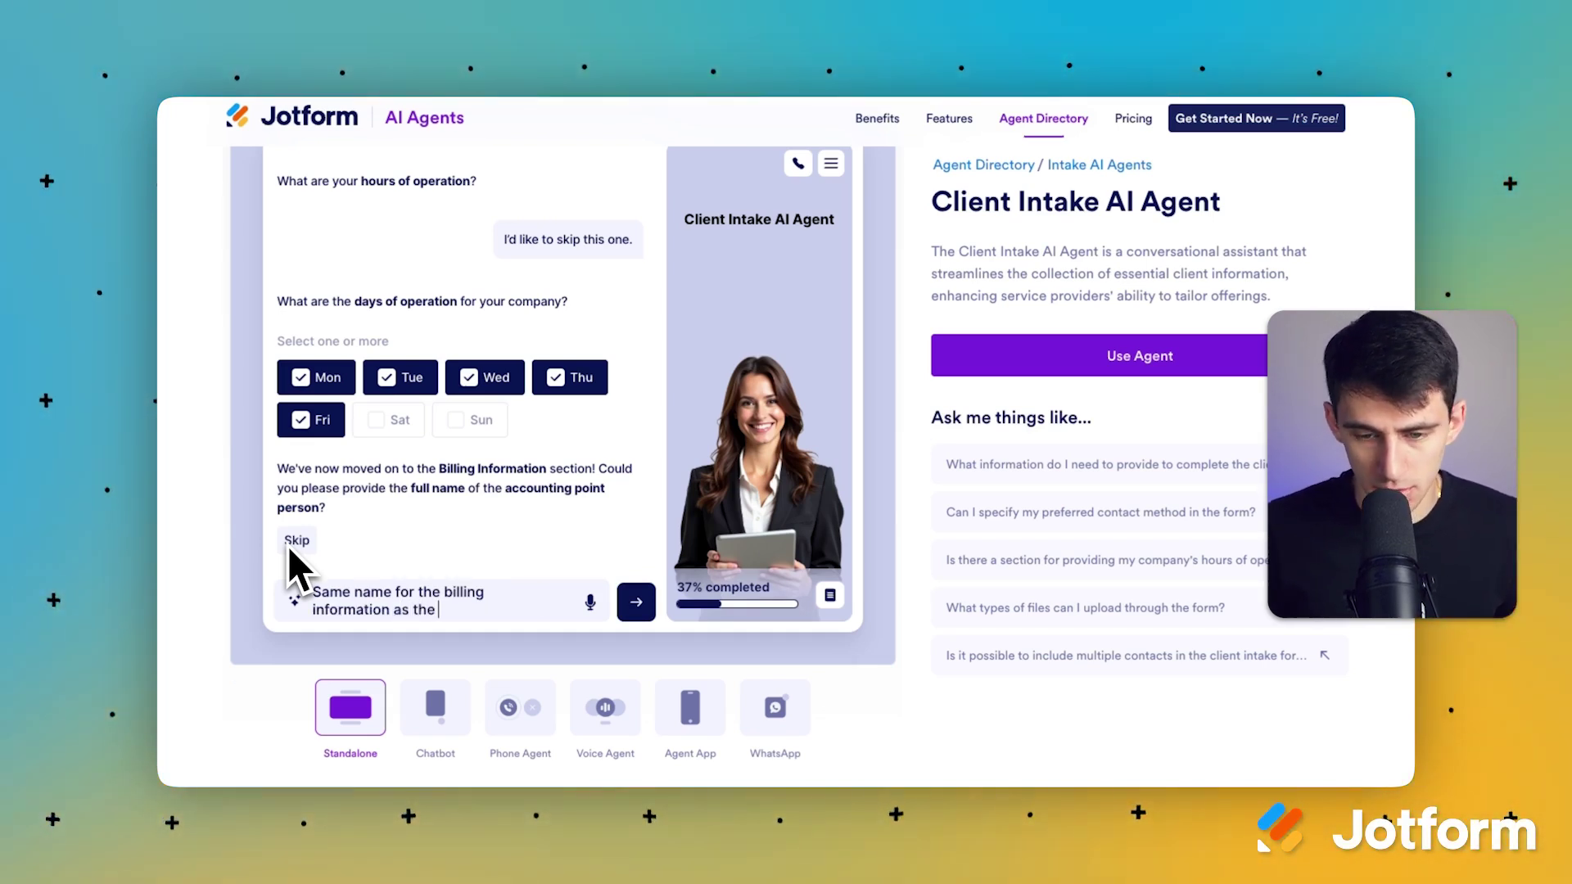
{"action": "type", "text": "general information"}
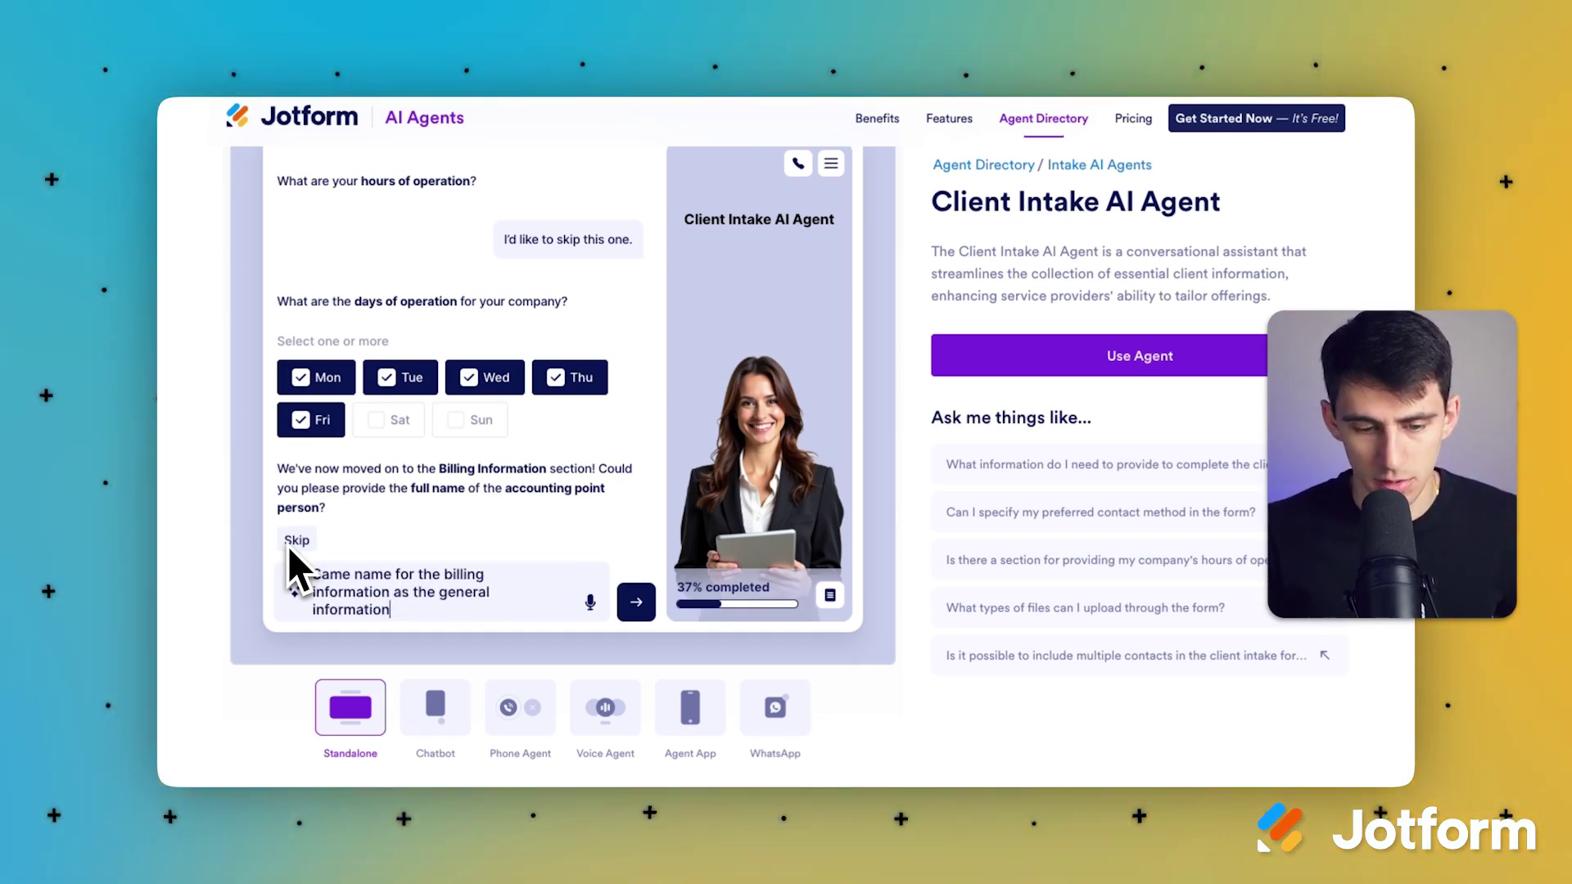
{"action": "key", "text": "Return"}
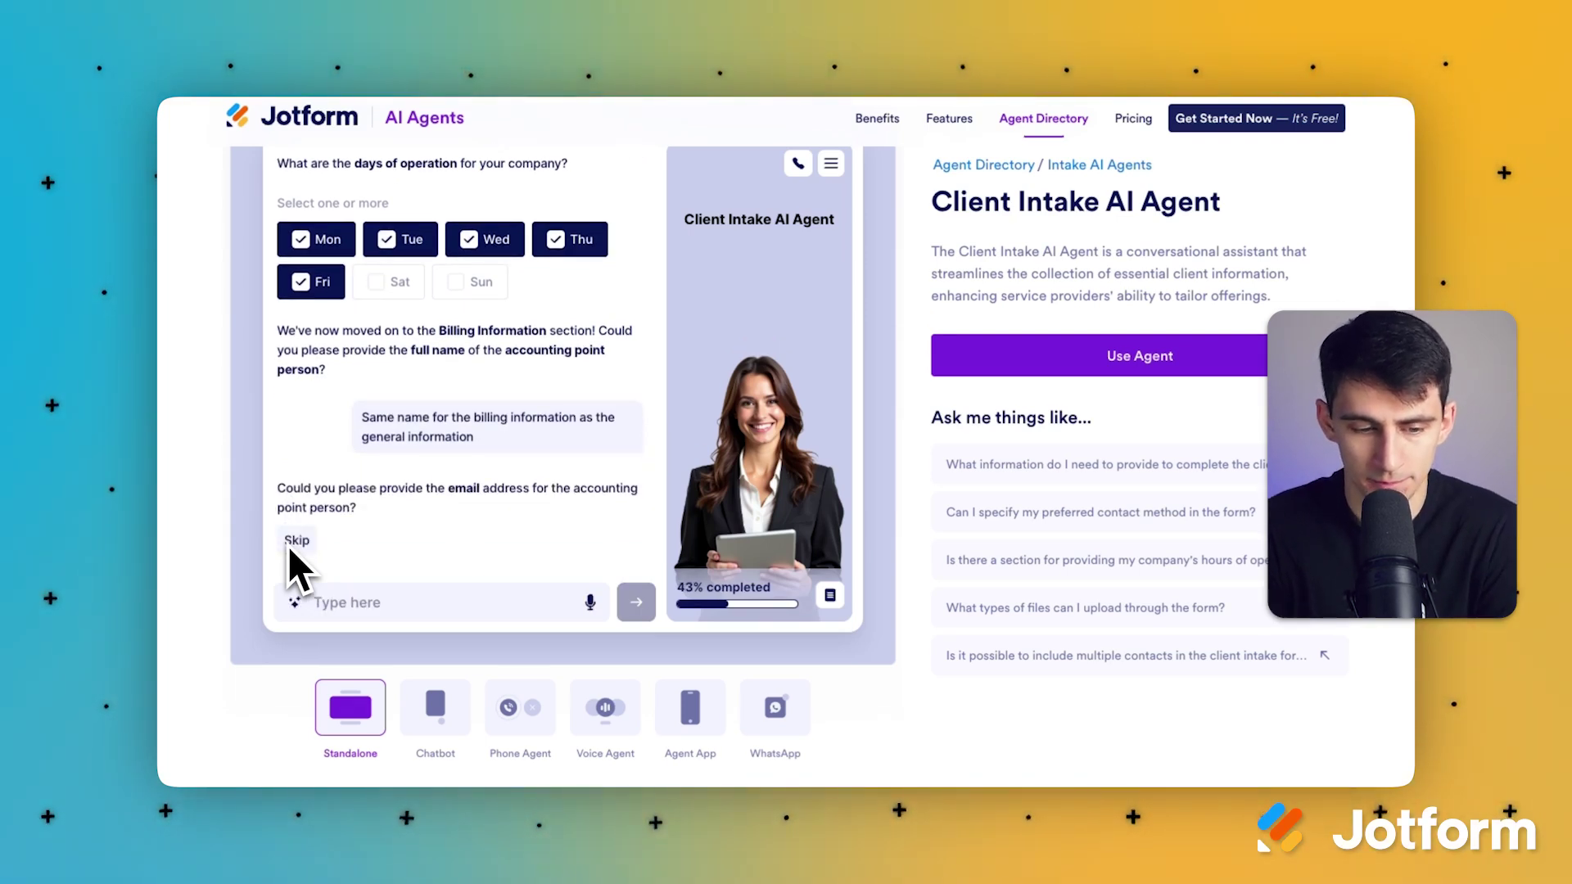
{"action": "type", "text": "same"}
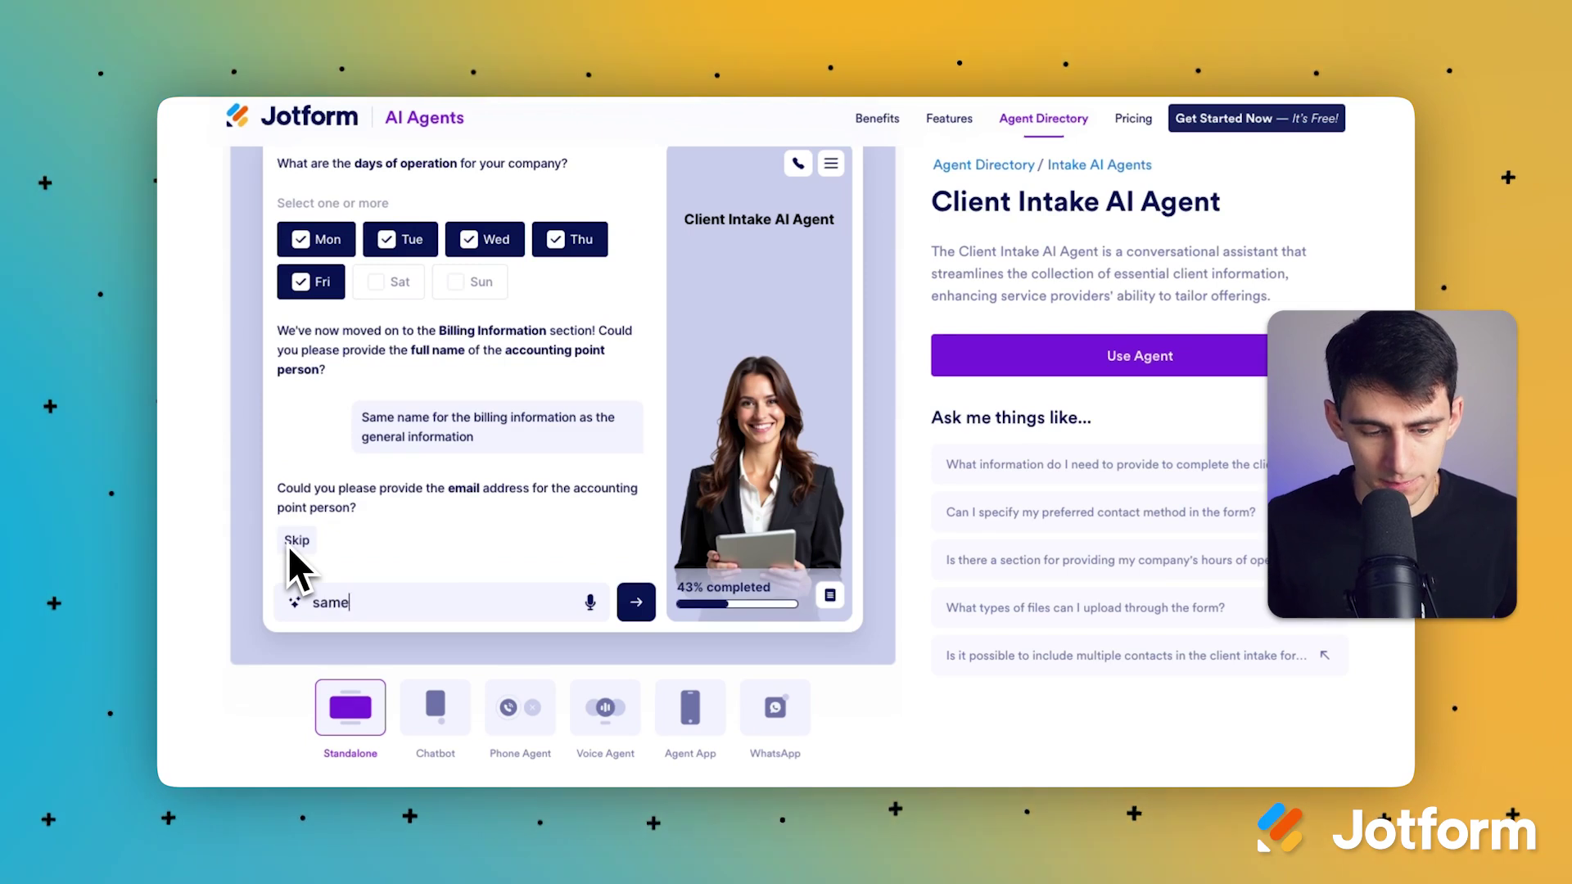
{"action": "type", "text": " email as before"}
{"action": "key", "text": "Return"}
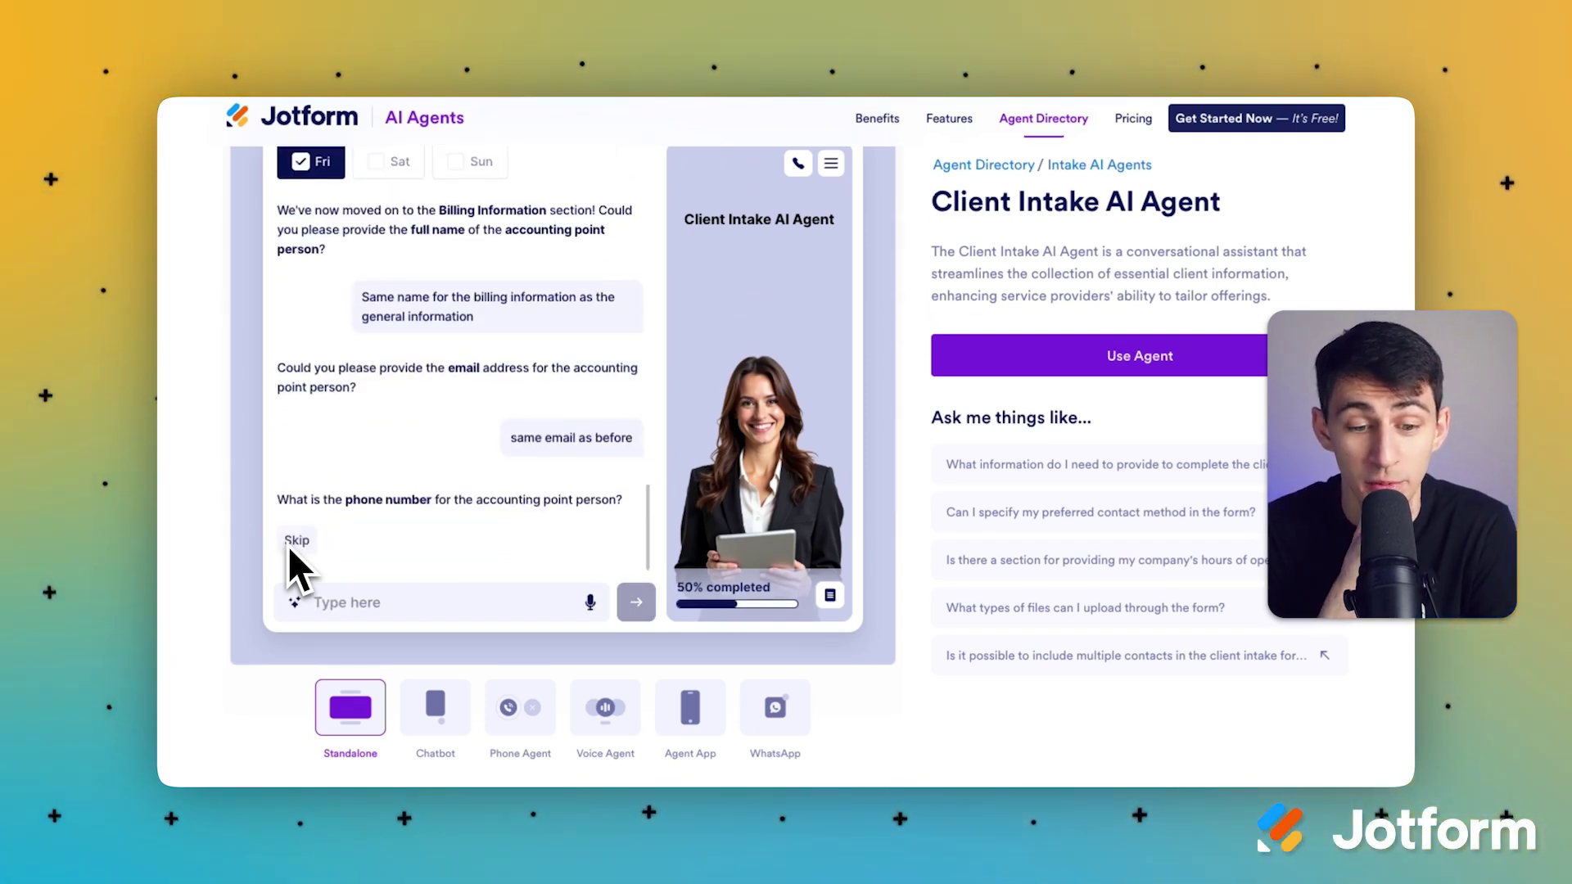
{"action": "left_click", "coordinate": [295, 603]}
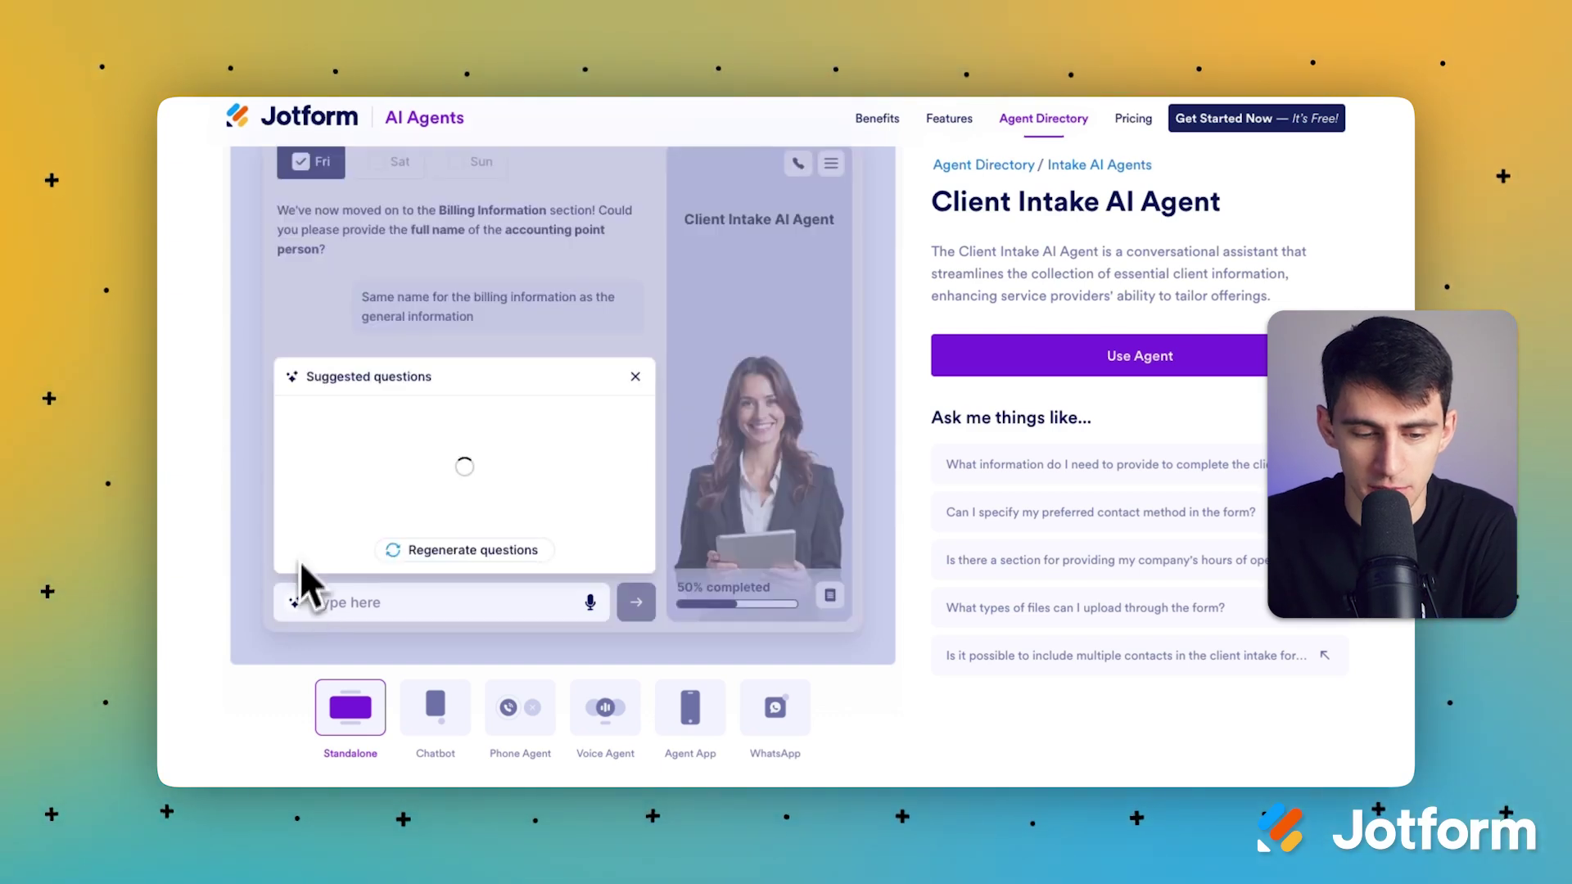
{"action": "left_click", "coordinate": [635, 354]}
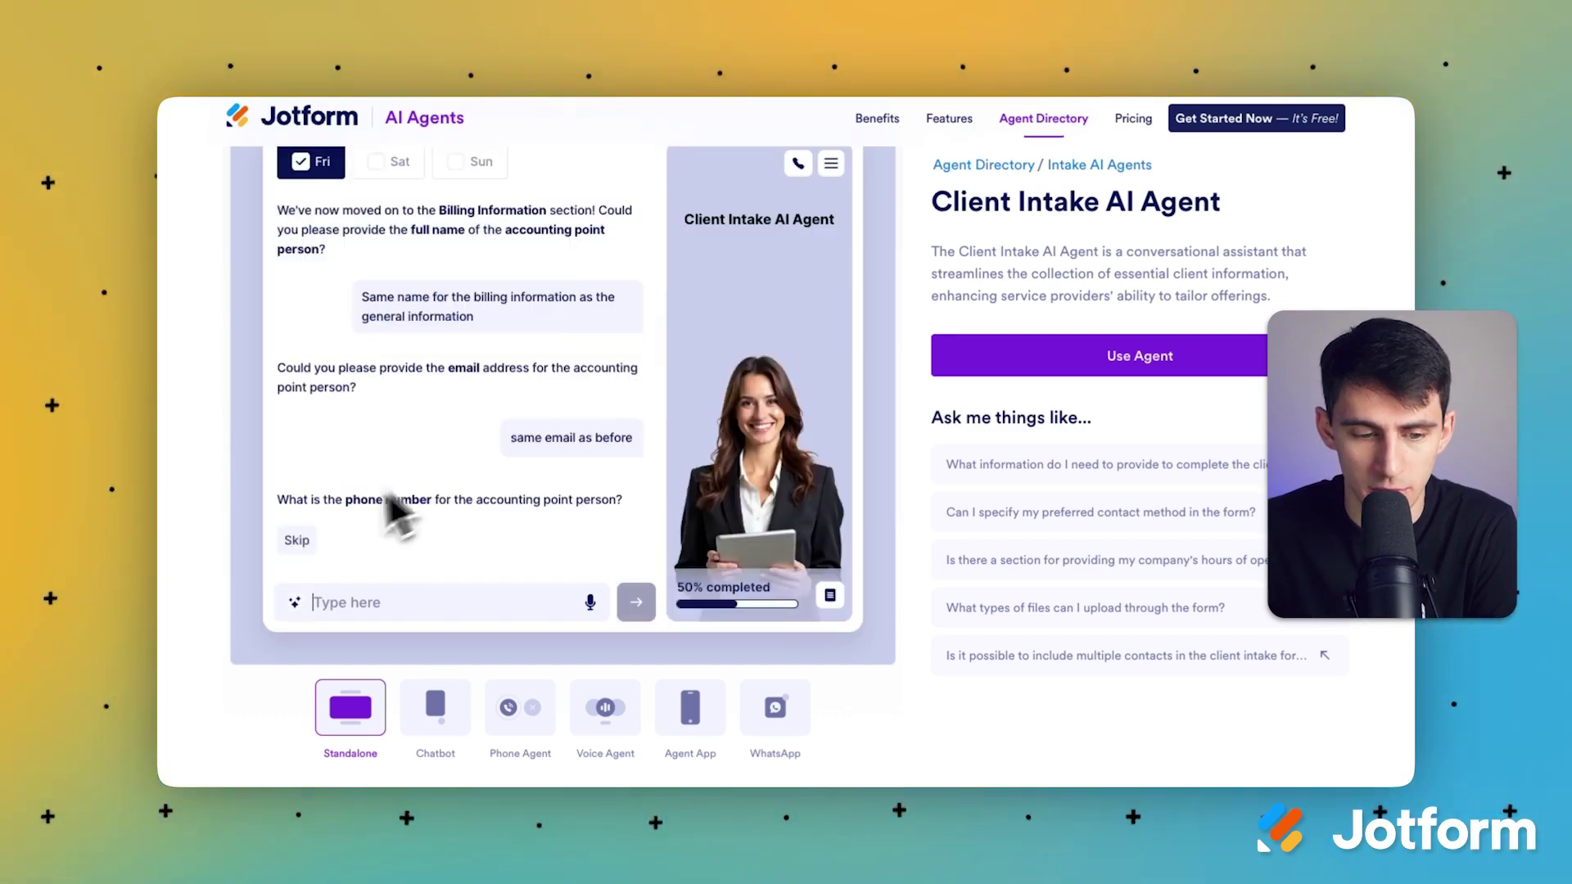
{"action": "left_click", "coordinate": [298, 541]}
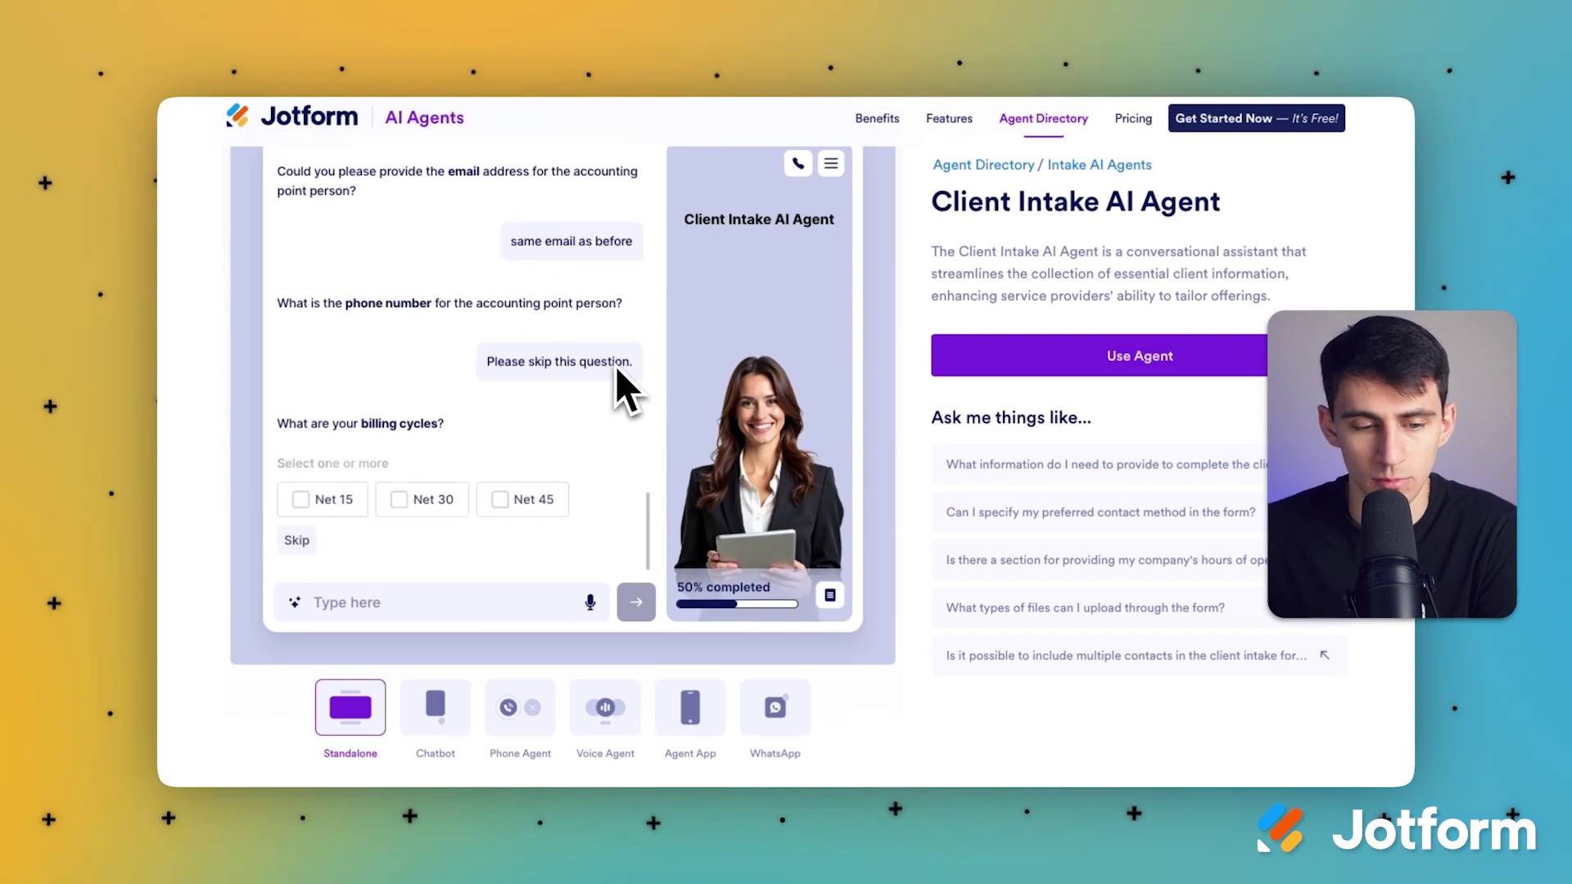
Step: Choose Net 30 billing, skip the due date, give website riseproductive.com, and skip the upload
{"action": "left_click", "coordinate": [405, 503]}
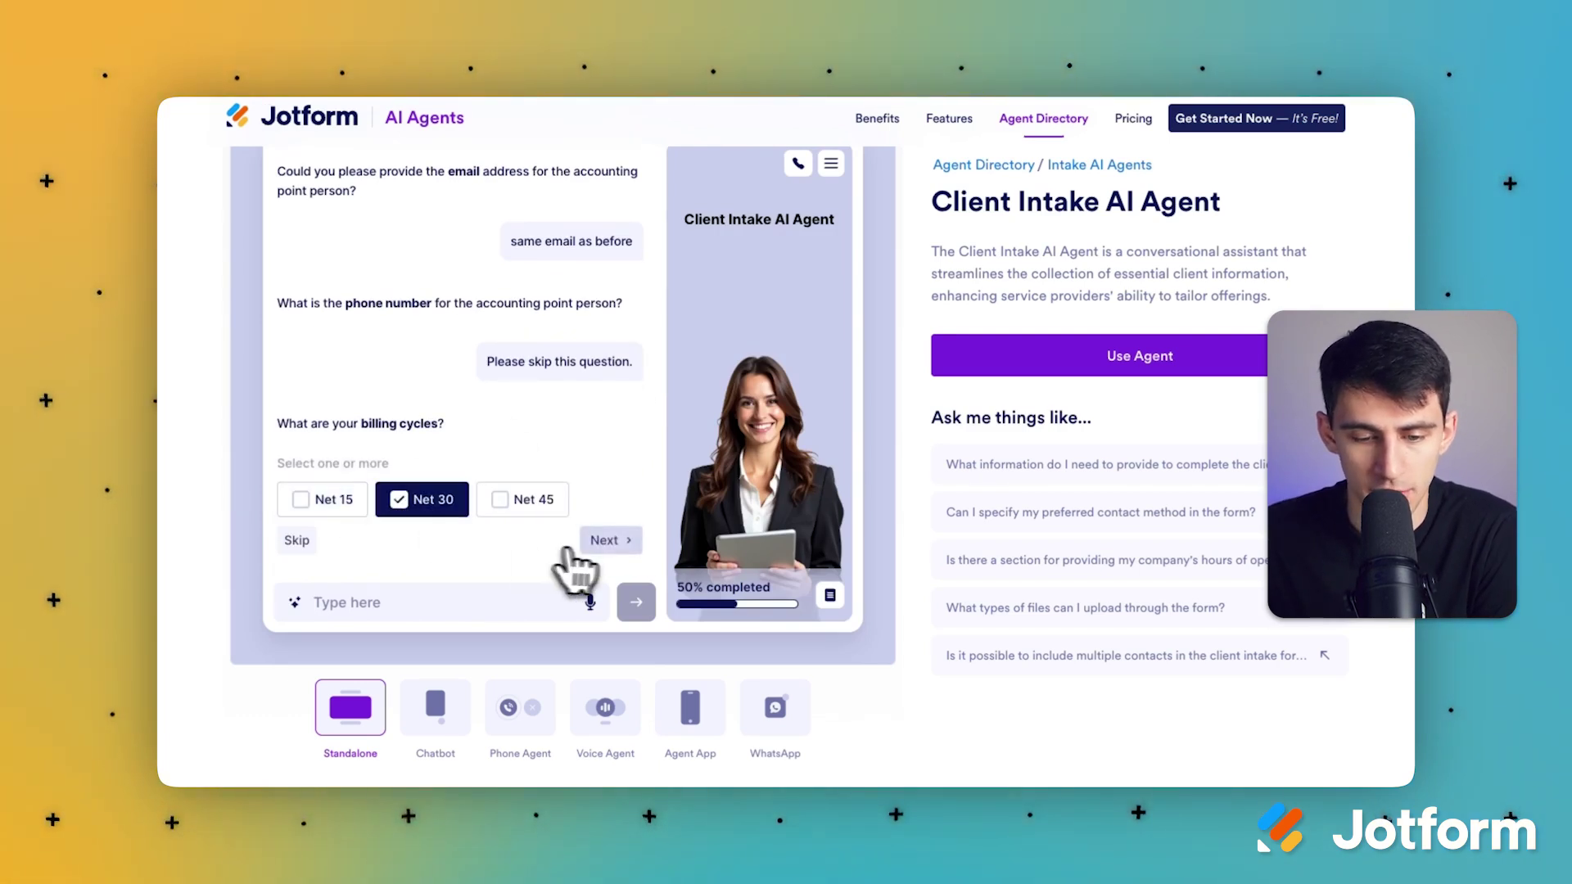
{"action": "left_click", "coordinate": [606, 543]}
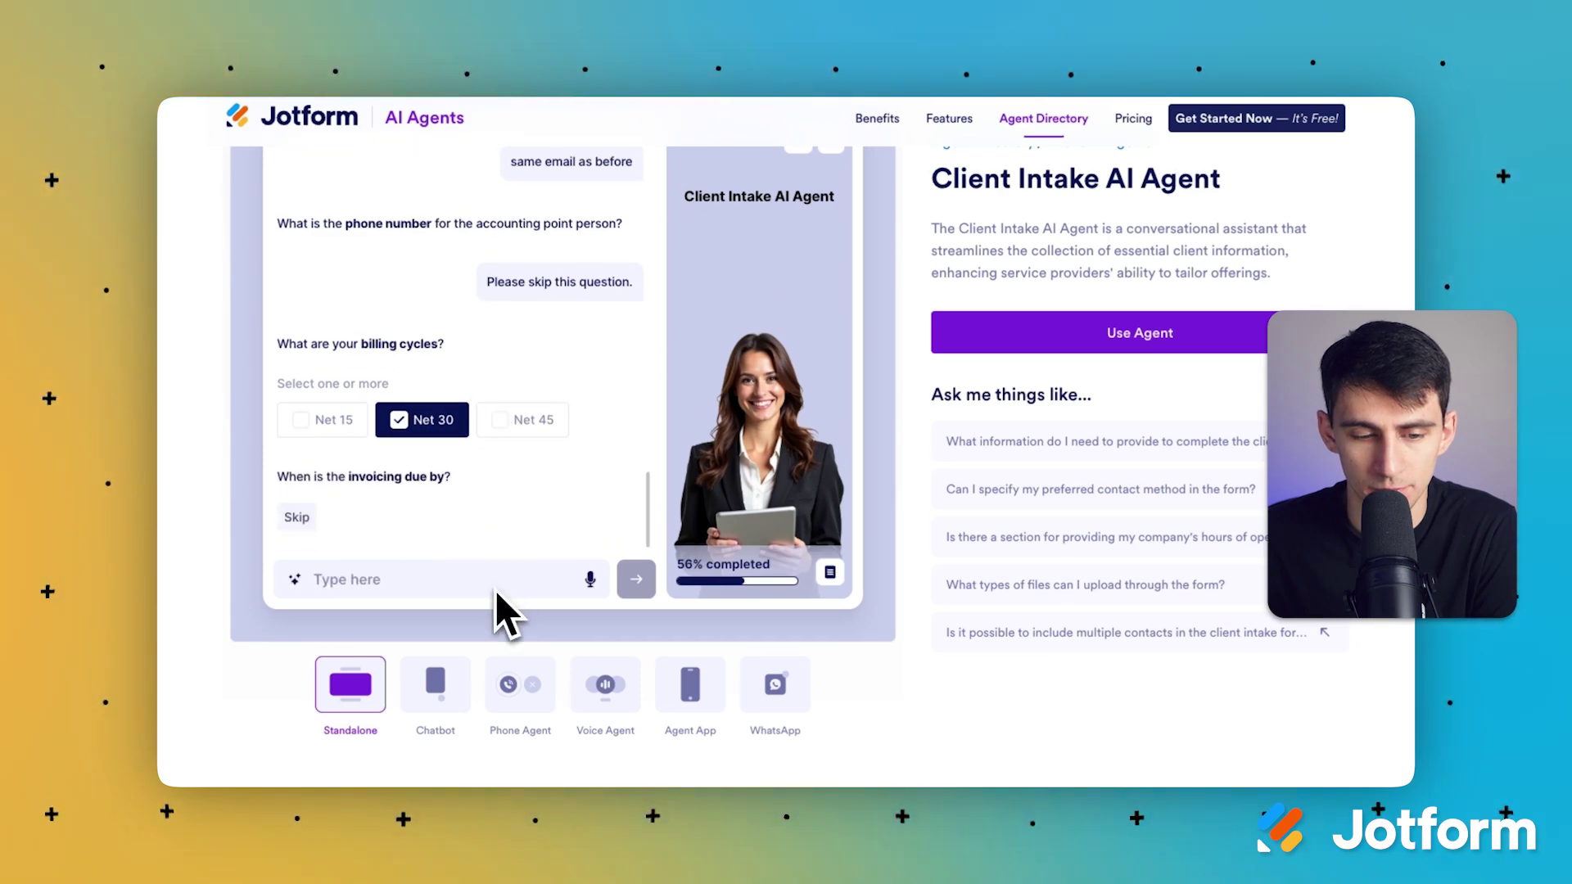
{"action": "left_click", "coordinate": [298, 518]}
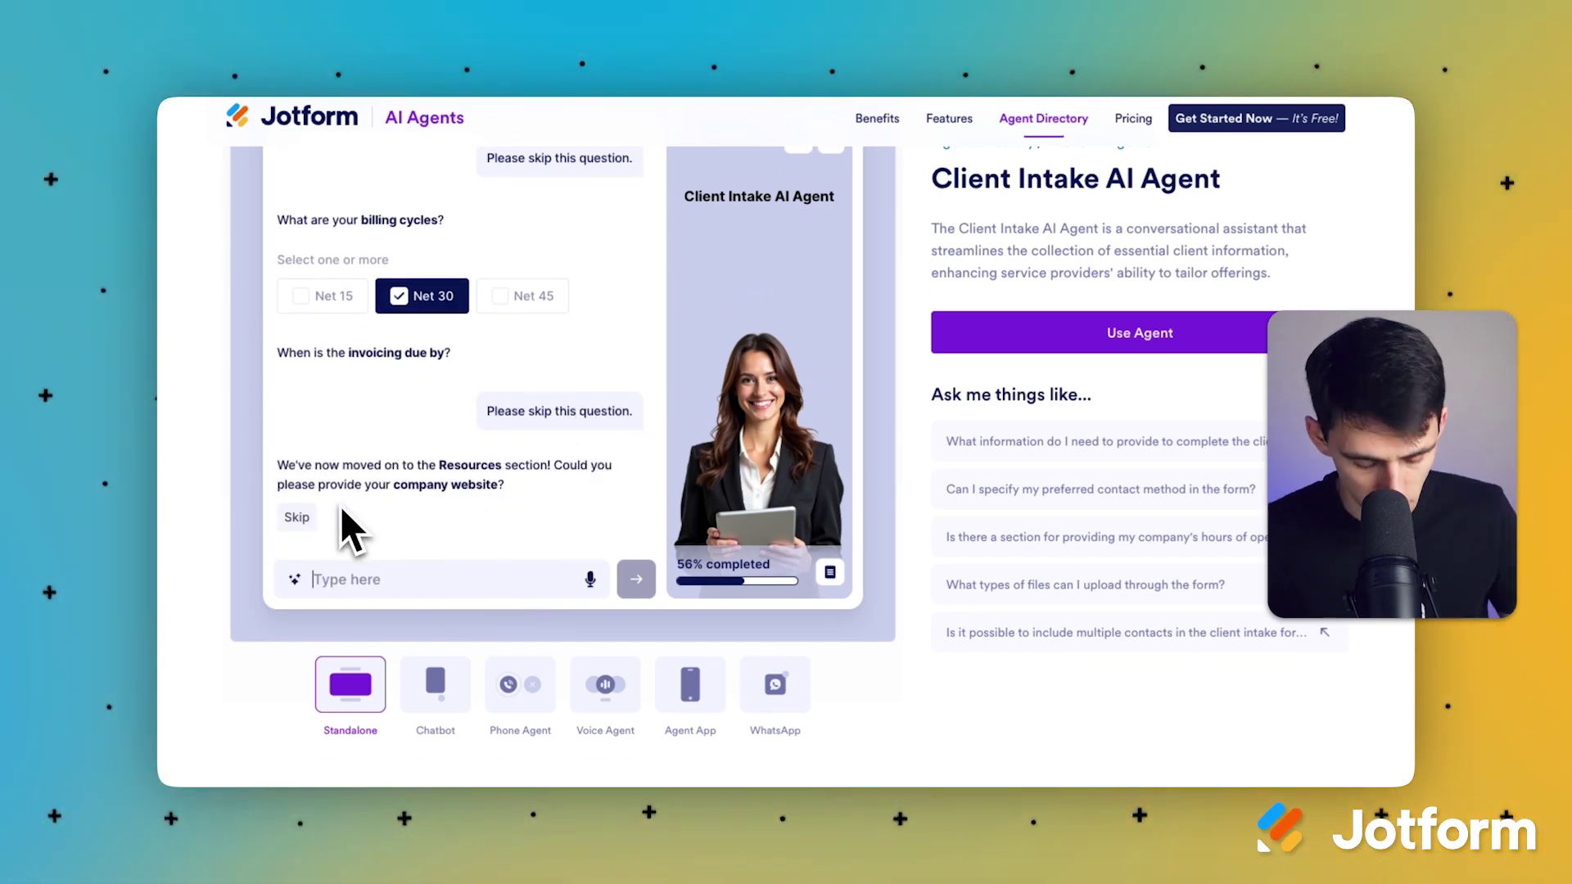
{"action": "type", "text": "riseproductive."}
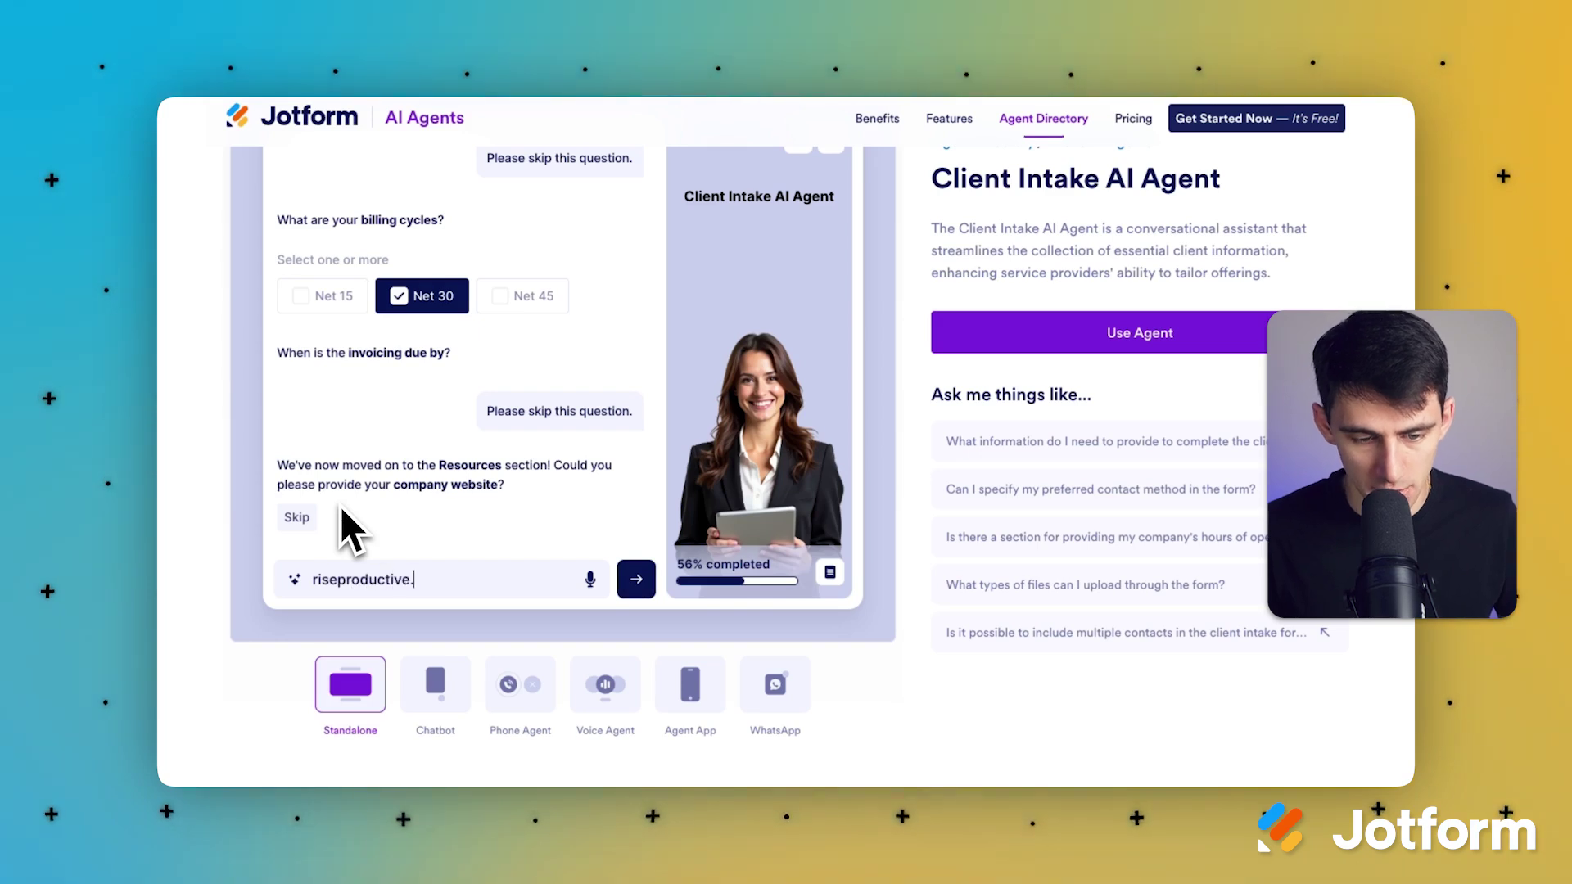
{"action": "type", "text": "com"}
{"action": "key", "text": "Return"}
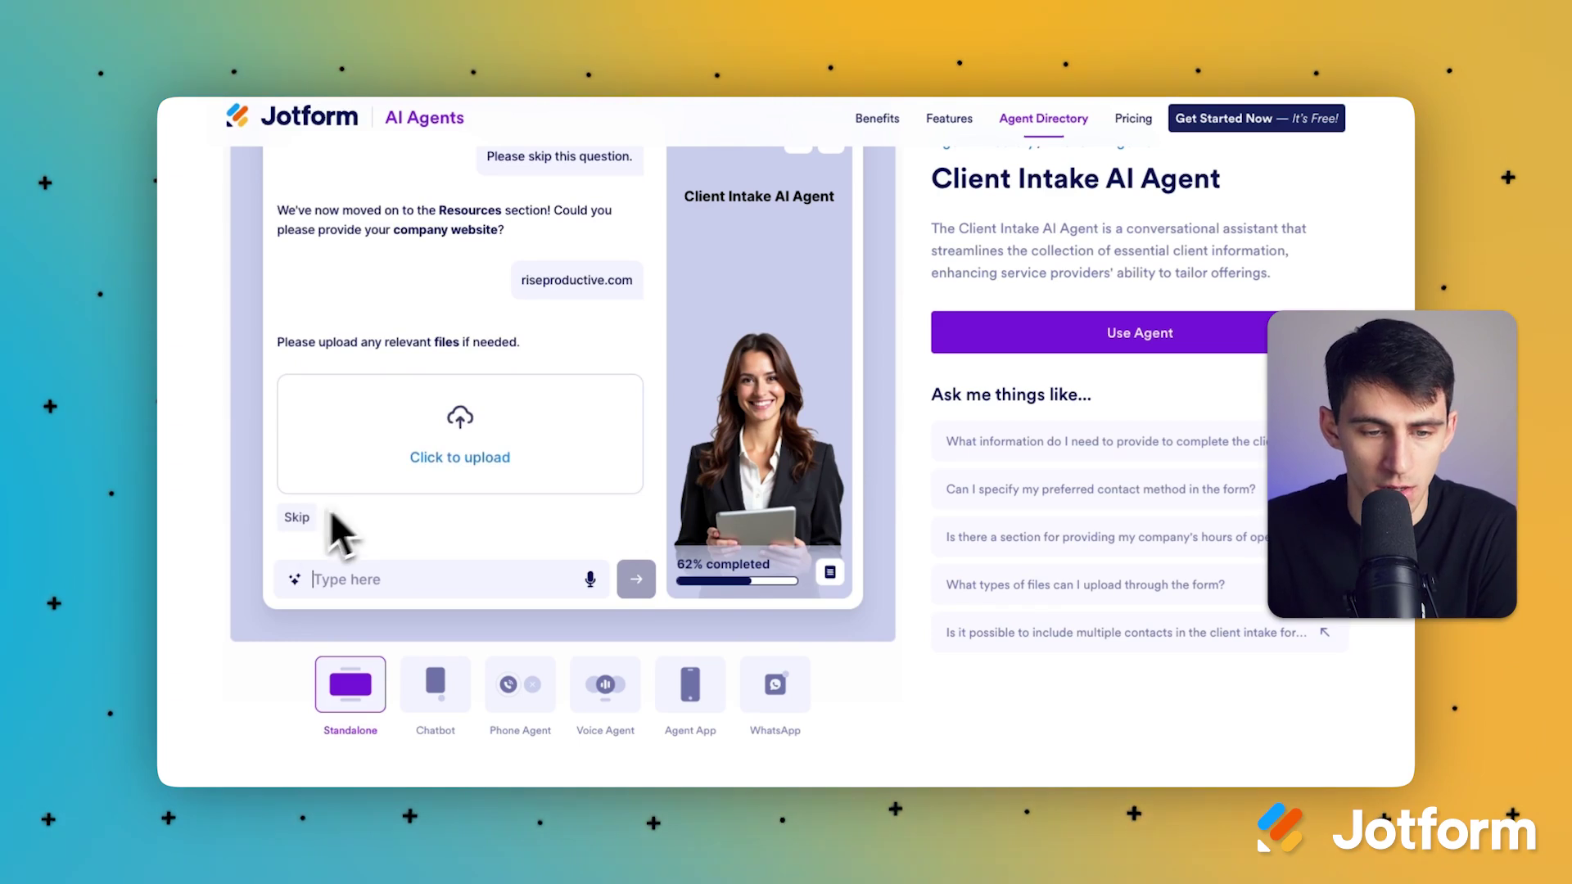
{"action": "left_click", "coordinate": [295, 521]}
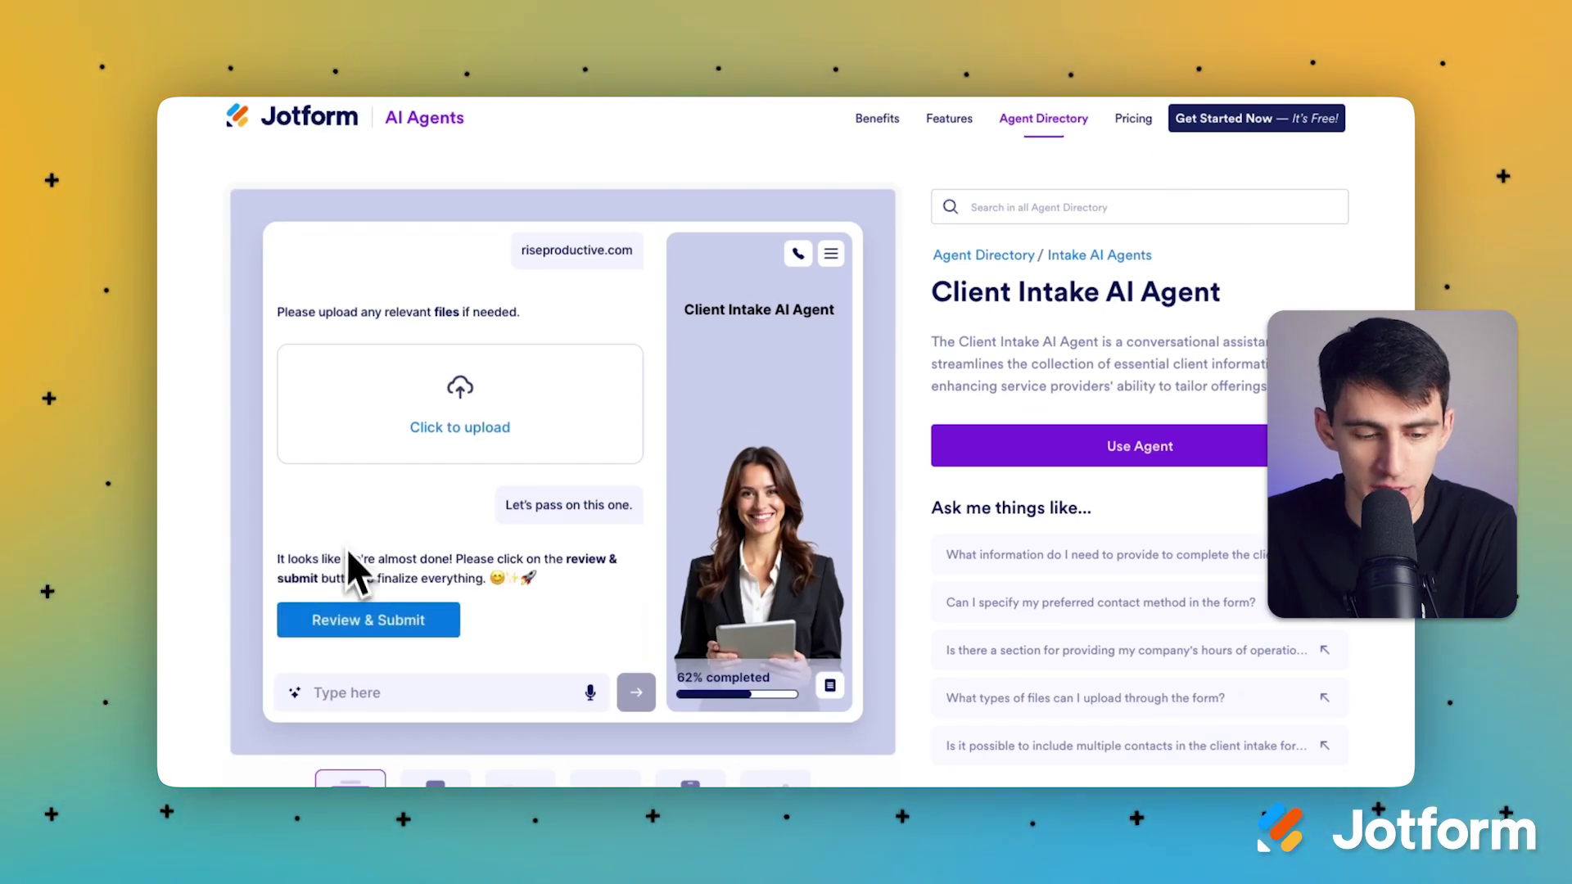
Step: Review the collected intake answers in the form and submit it
{"action": "left_click", "coordinate": [418, 629]}
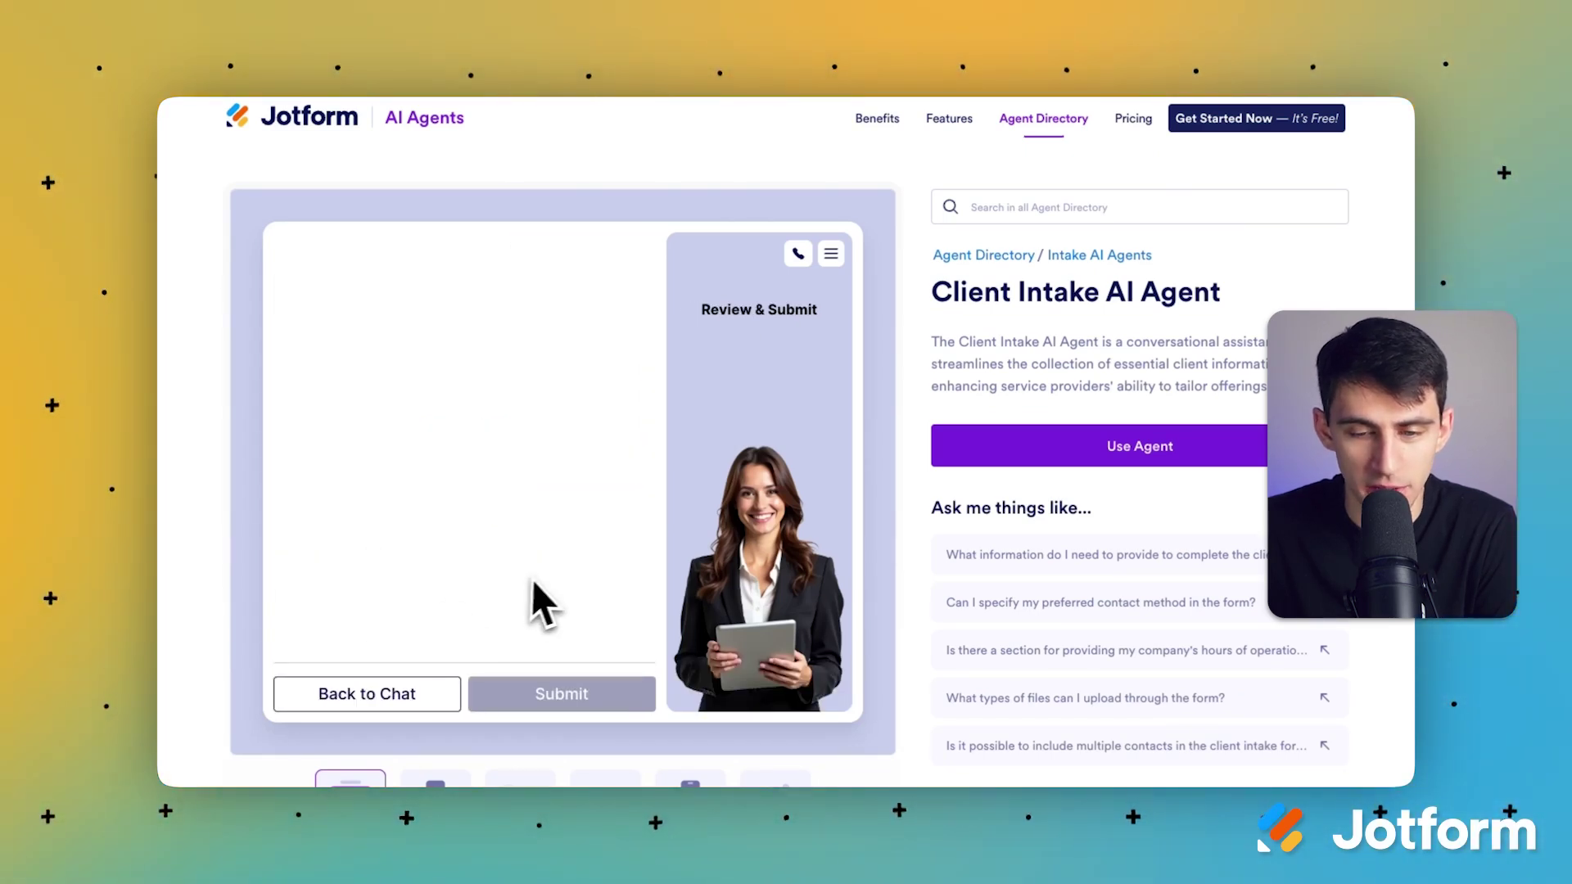
{"action": "scroll", "coordinate": [516, 456], "scroll_direction": "down", "scroll_amount": 5}
{"action": "scroll", "coordinate": [520, 448], "scroll_direction": "up", "scroll_amount": 3}
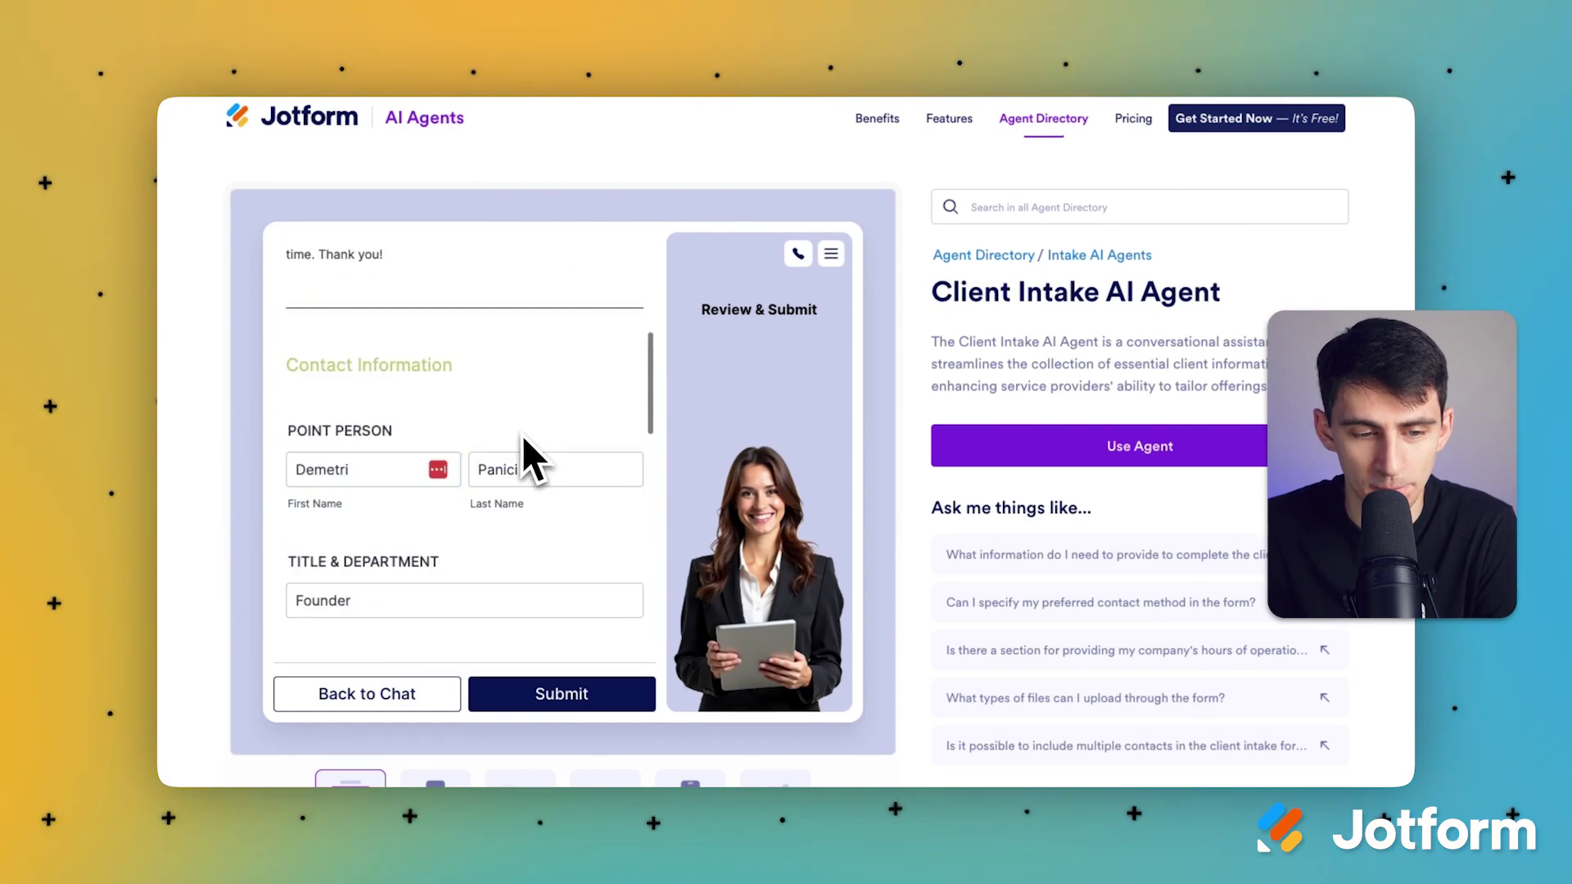
{"action": "scroll", "coordinate": [449, 470], "scroll_direction": "down", "scroll_amount": 2}
{"action": "left_click", "coordinate": [511, 444]}
{"action": "scroll", "coordinate": [528, 446], "scroll_direction": "down", "scroll_amount": 8}
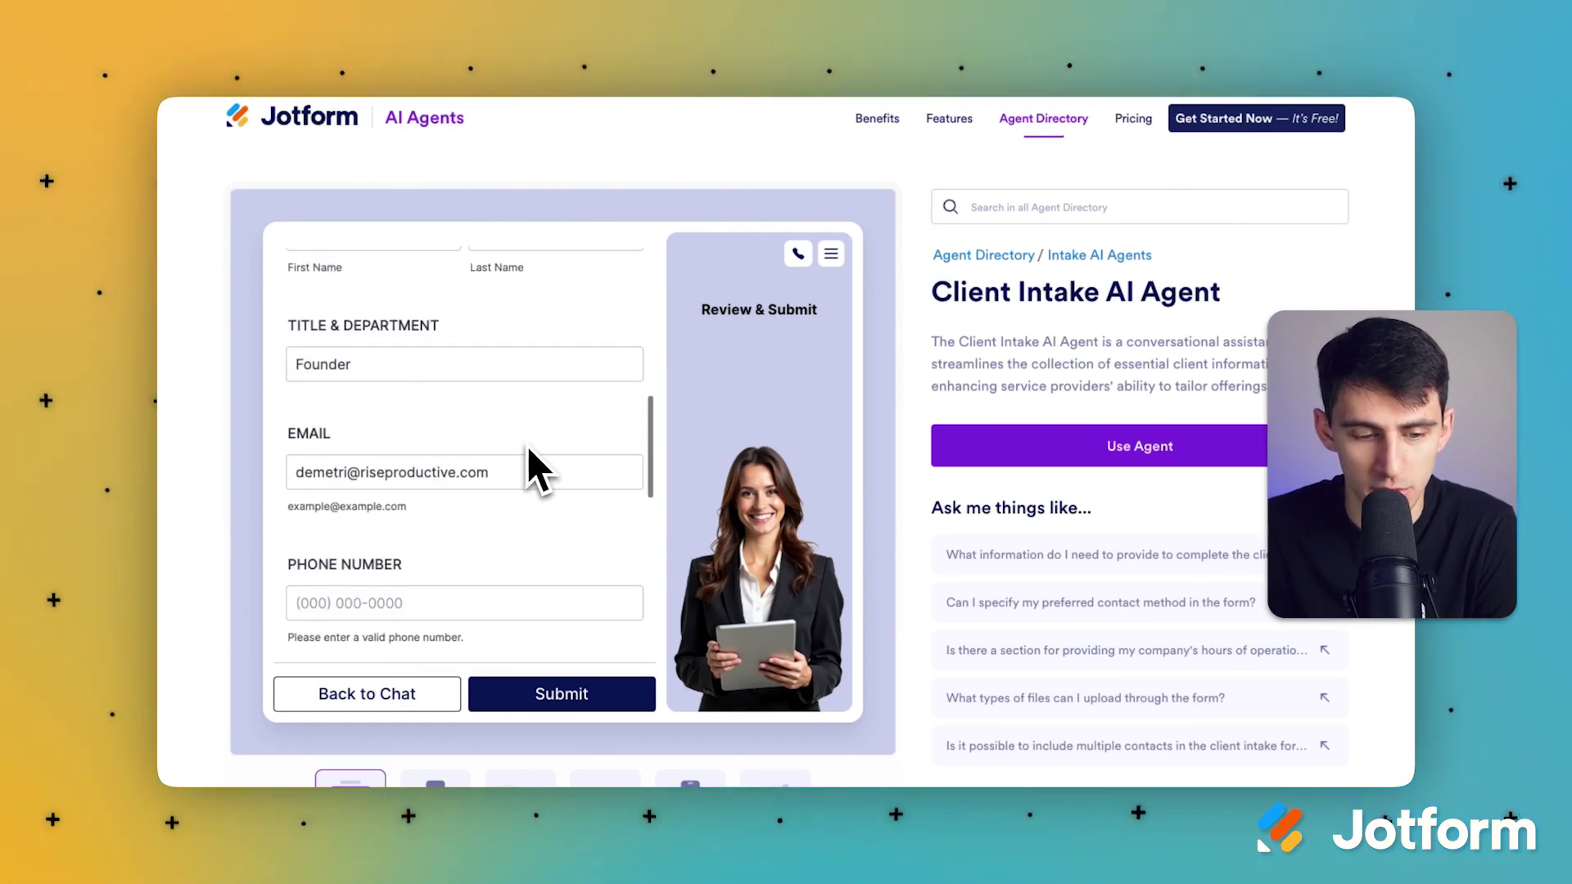
{"action": "scroll", "coordinate": [527, 447], "scroll_direction": "down", "scroll_amount": 3}
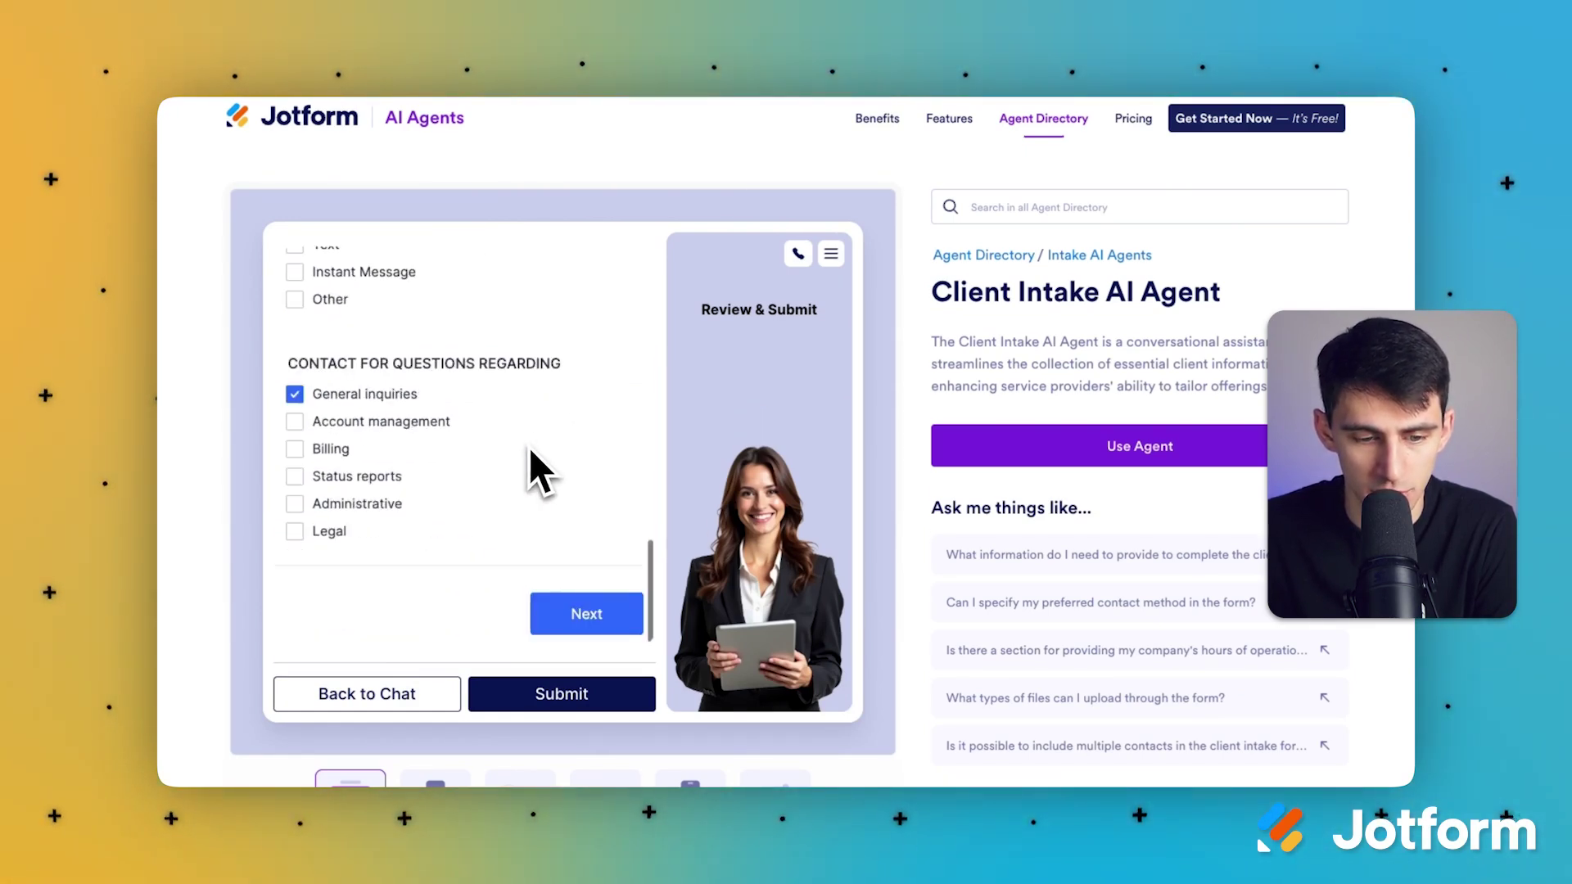
{"action": "left_click", "coordinate": [565, 692]}
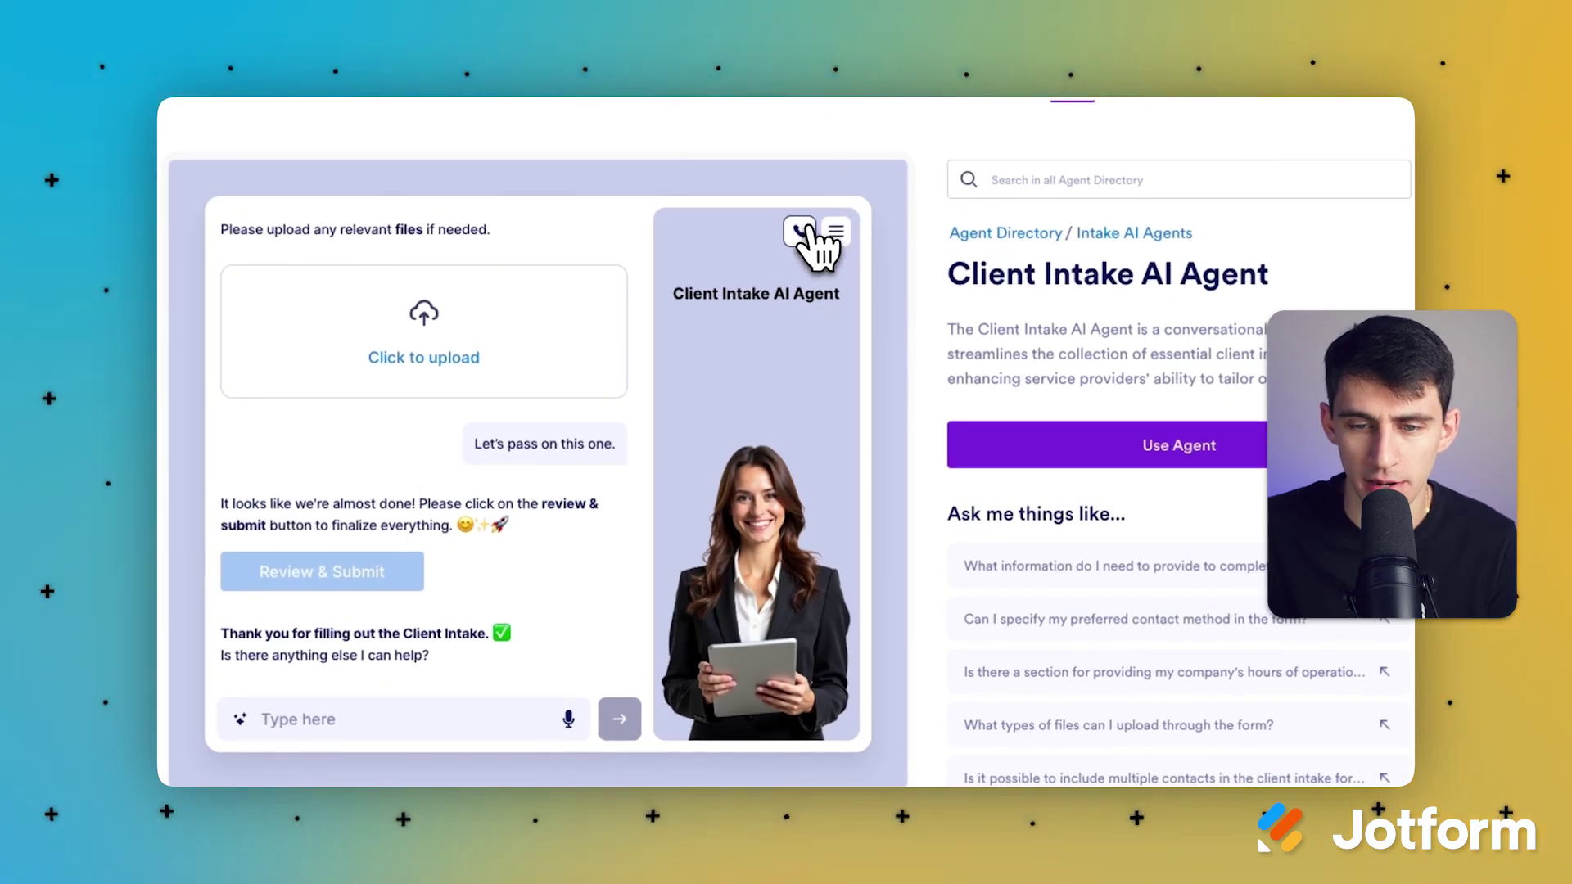
Step: Hold a voice call with the agent after allowing the microphone, then end it and return to chat
{"action": "left_click", "coordinate": [801, 233]}
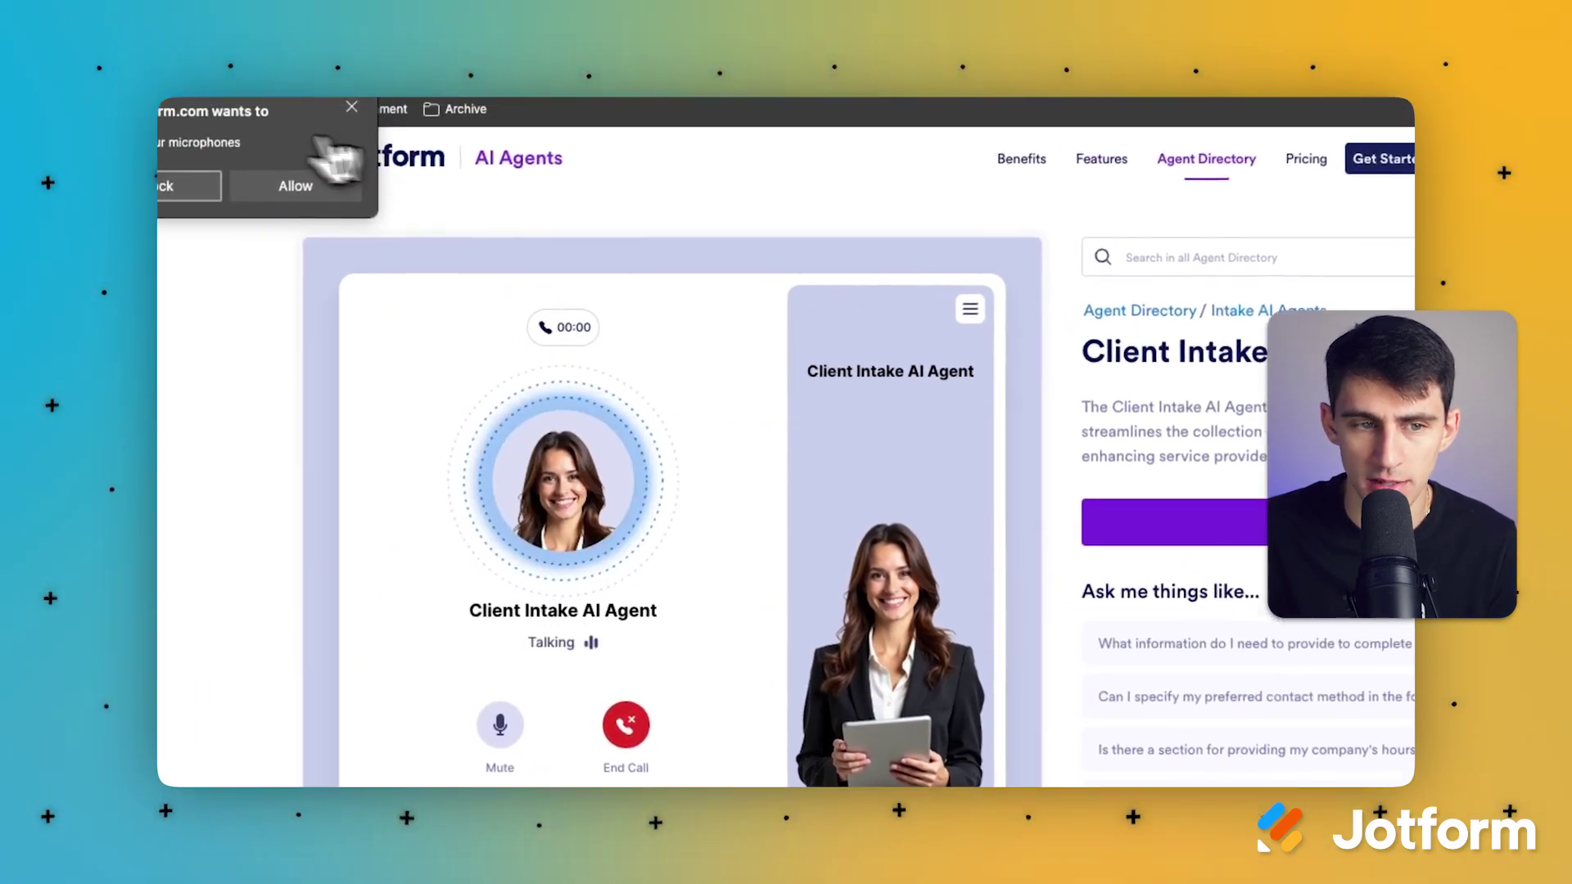
{"action": "left_click", "coordinate": [378, 230]}
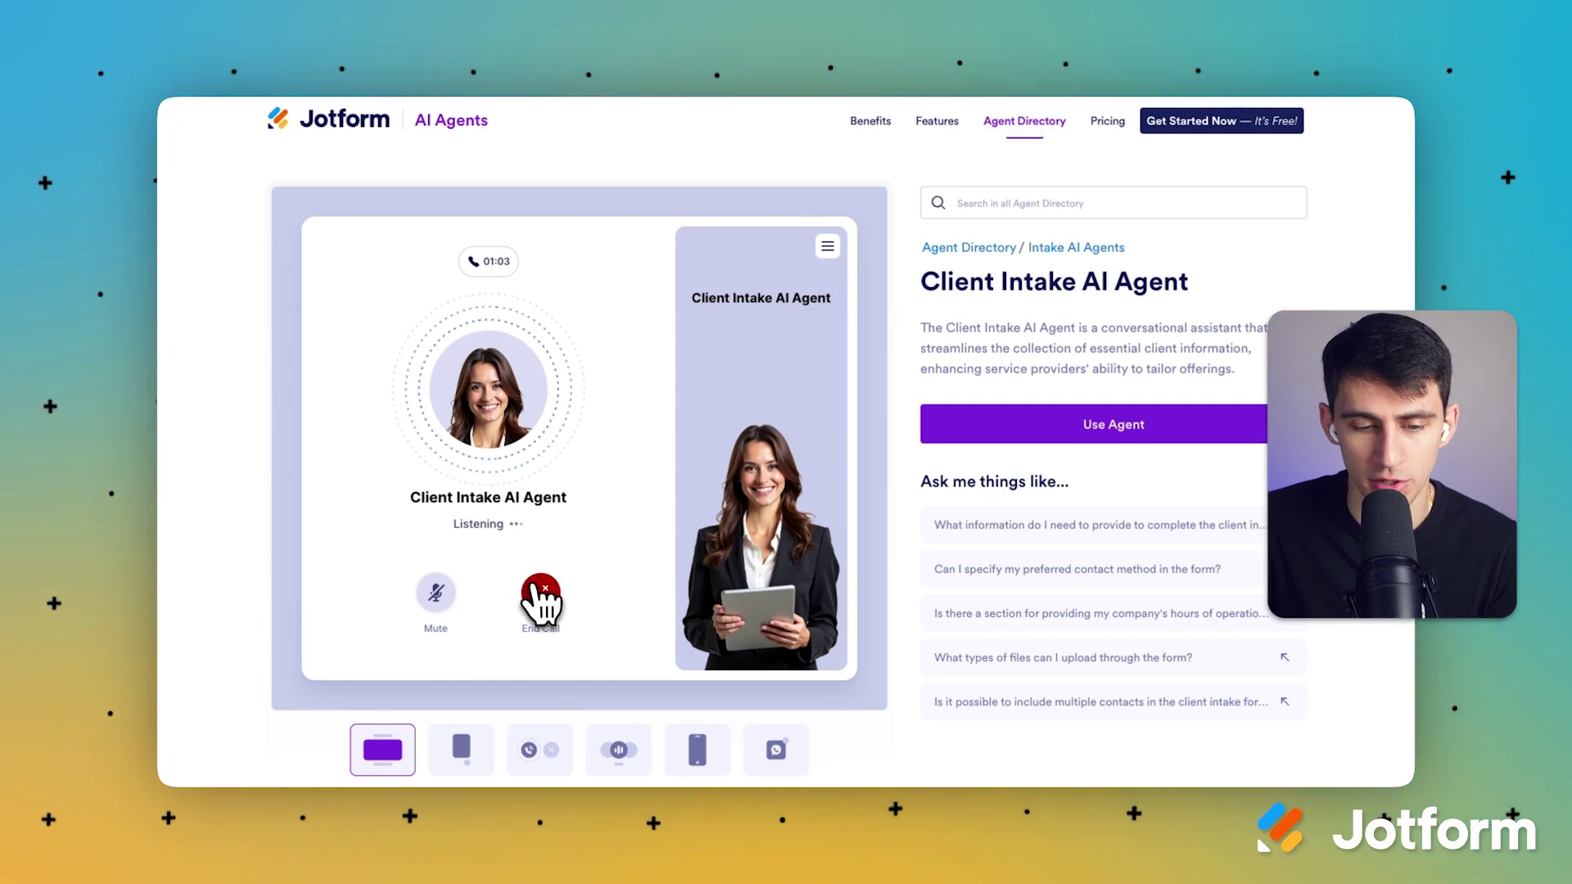
{"action": "left_click", "coordinate": [827, 247]}
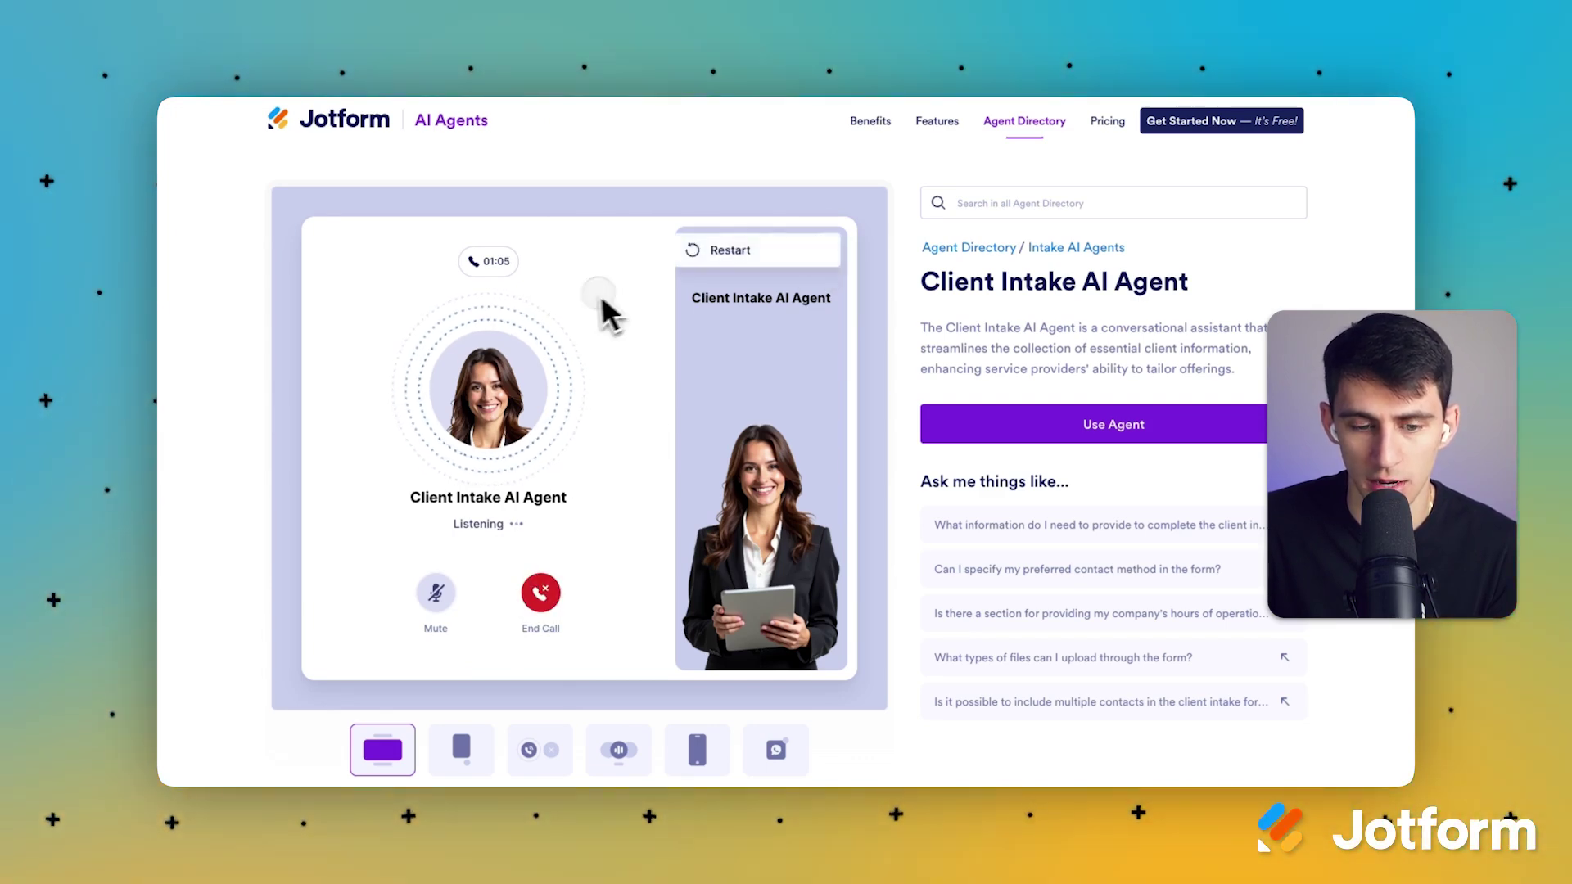
{"action": "left_click", "coordinate": [540, 593]}
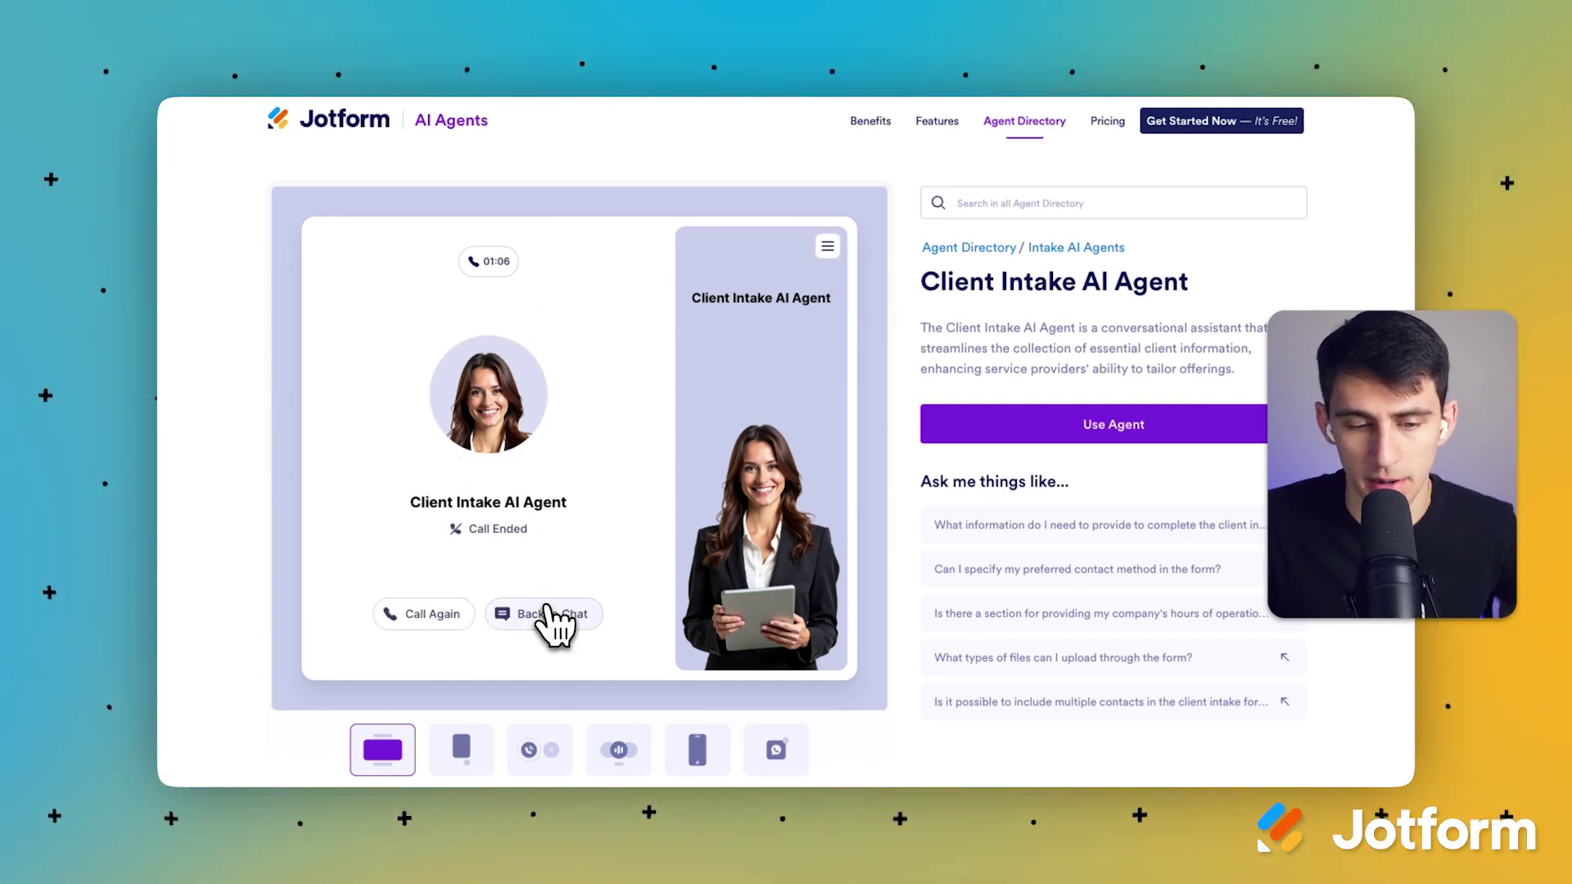
{"action": "left_click", "coordinate": [548, 618]}
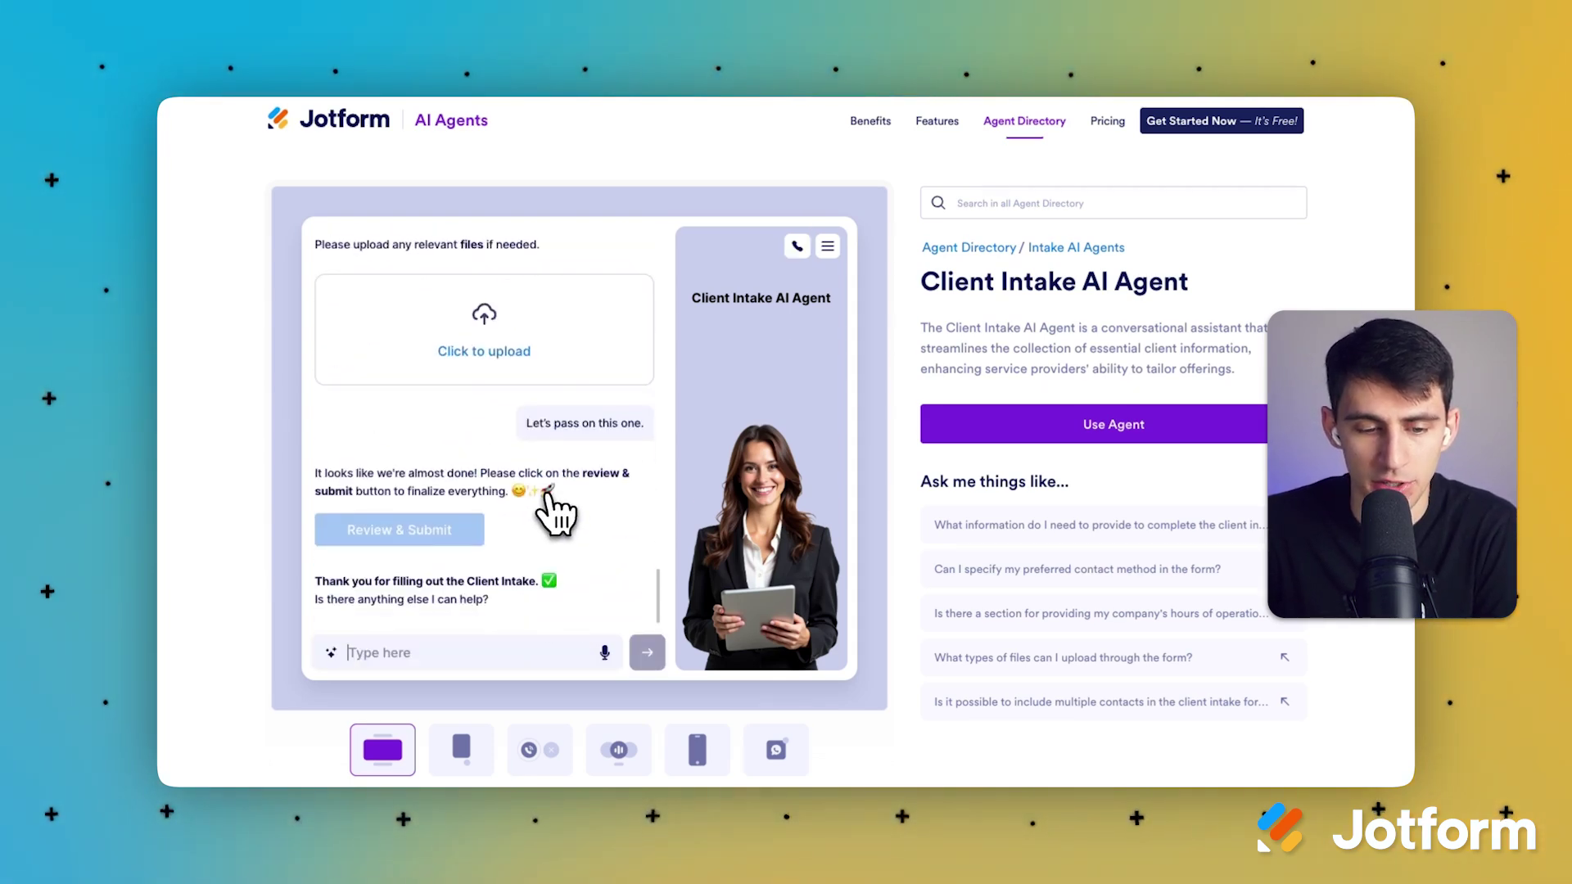
Step: Use the Client Intake template and join the beta to open it in the agent builder
{"action": "scroll", "coordinate": [561, 509], "scroll_direction": "up", "scroll_amount": 5}
{"action": "scroll", "coordinate": [666, 508], "scroll_direction": "down", "scroll_amount": 15}
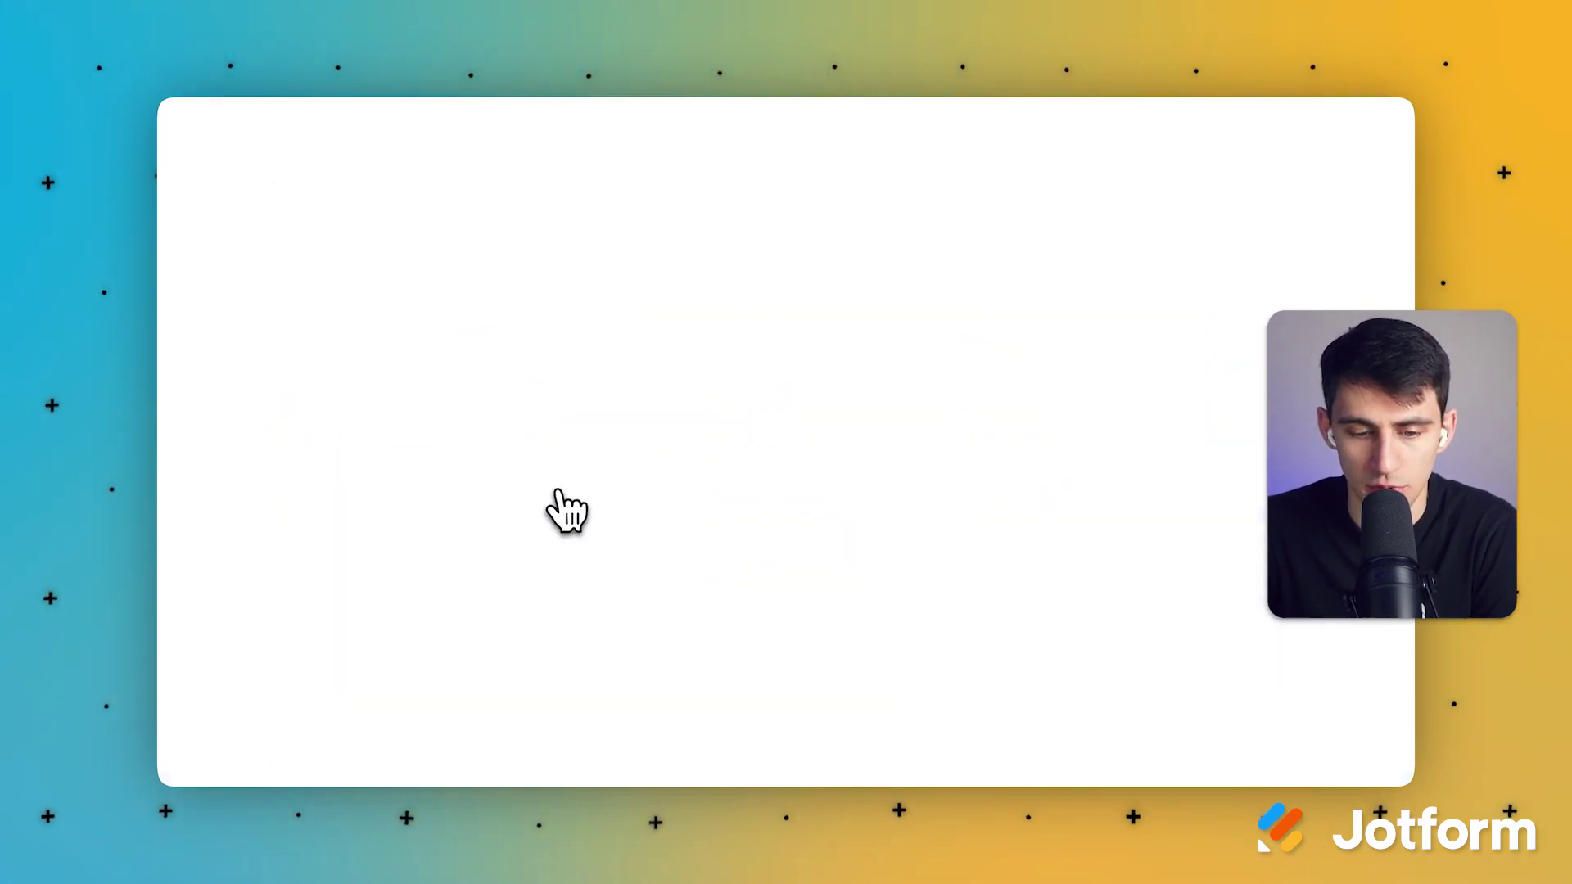
{"action": "scroll", "coordinate": [660, 532], "scroll_direction": "up", "scroll_amount": 15}
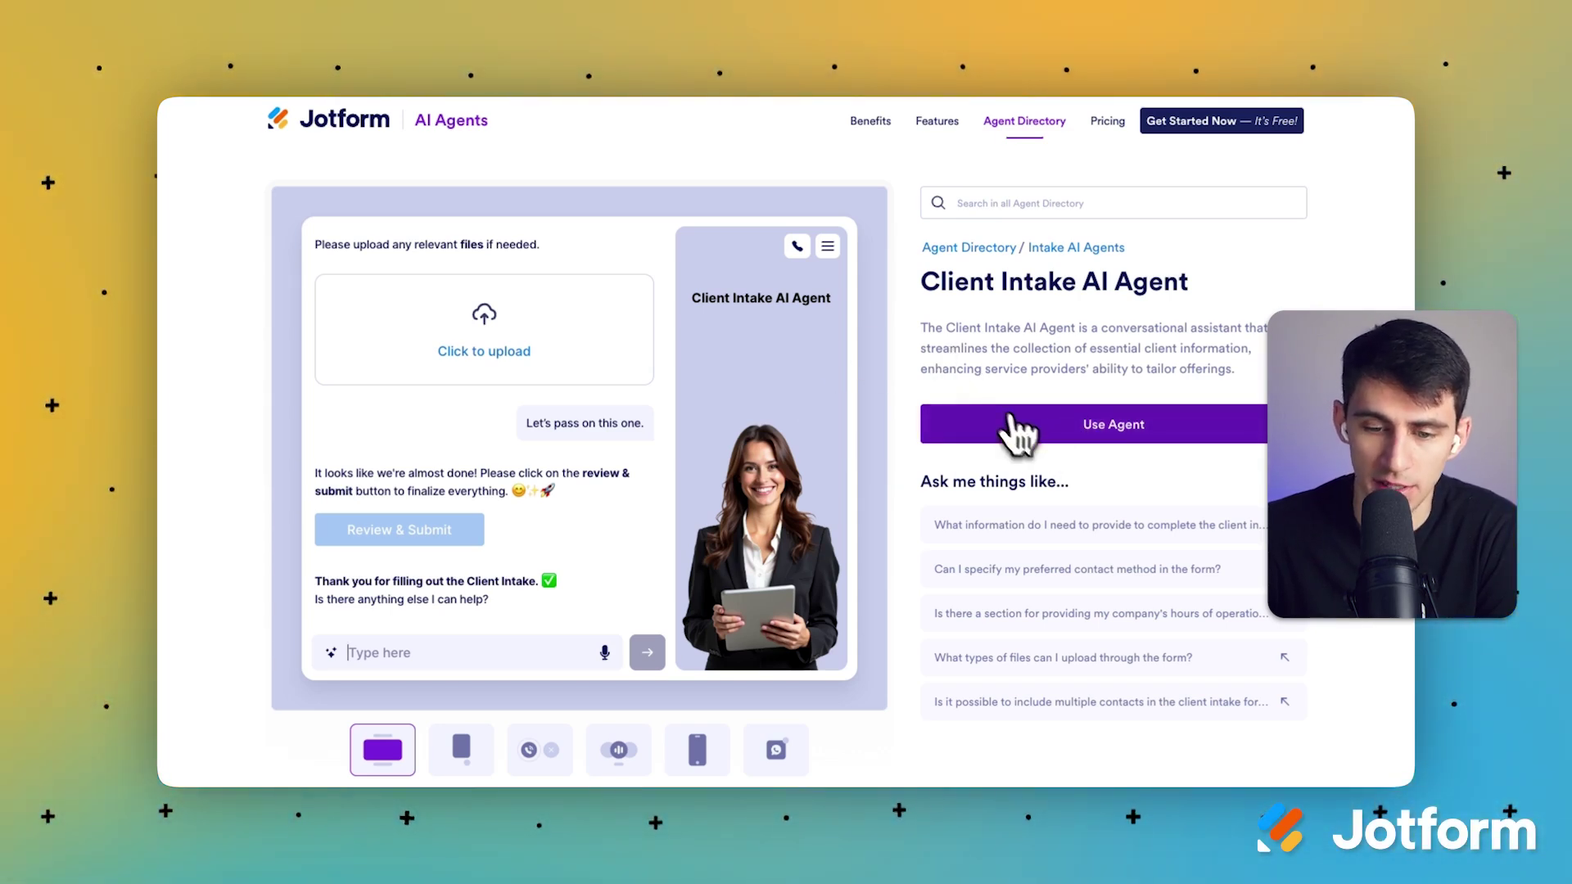
{"action": "left_click", "coordinate": [1041, 436]}
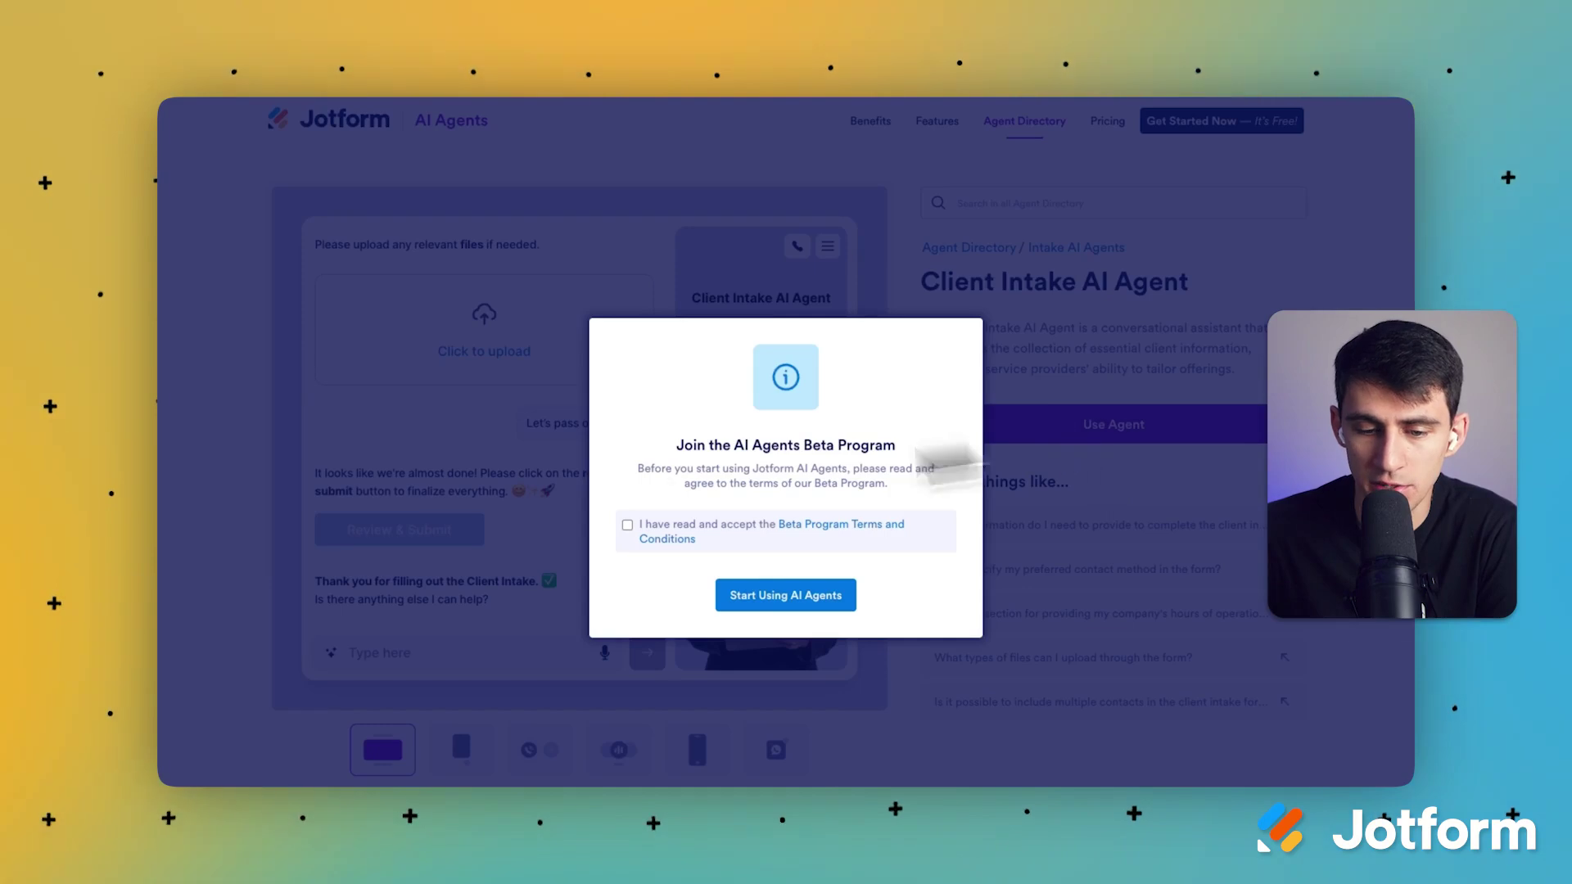
{"action": "left_click", "coordinate": [790, 594]}
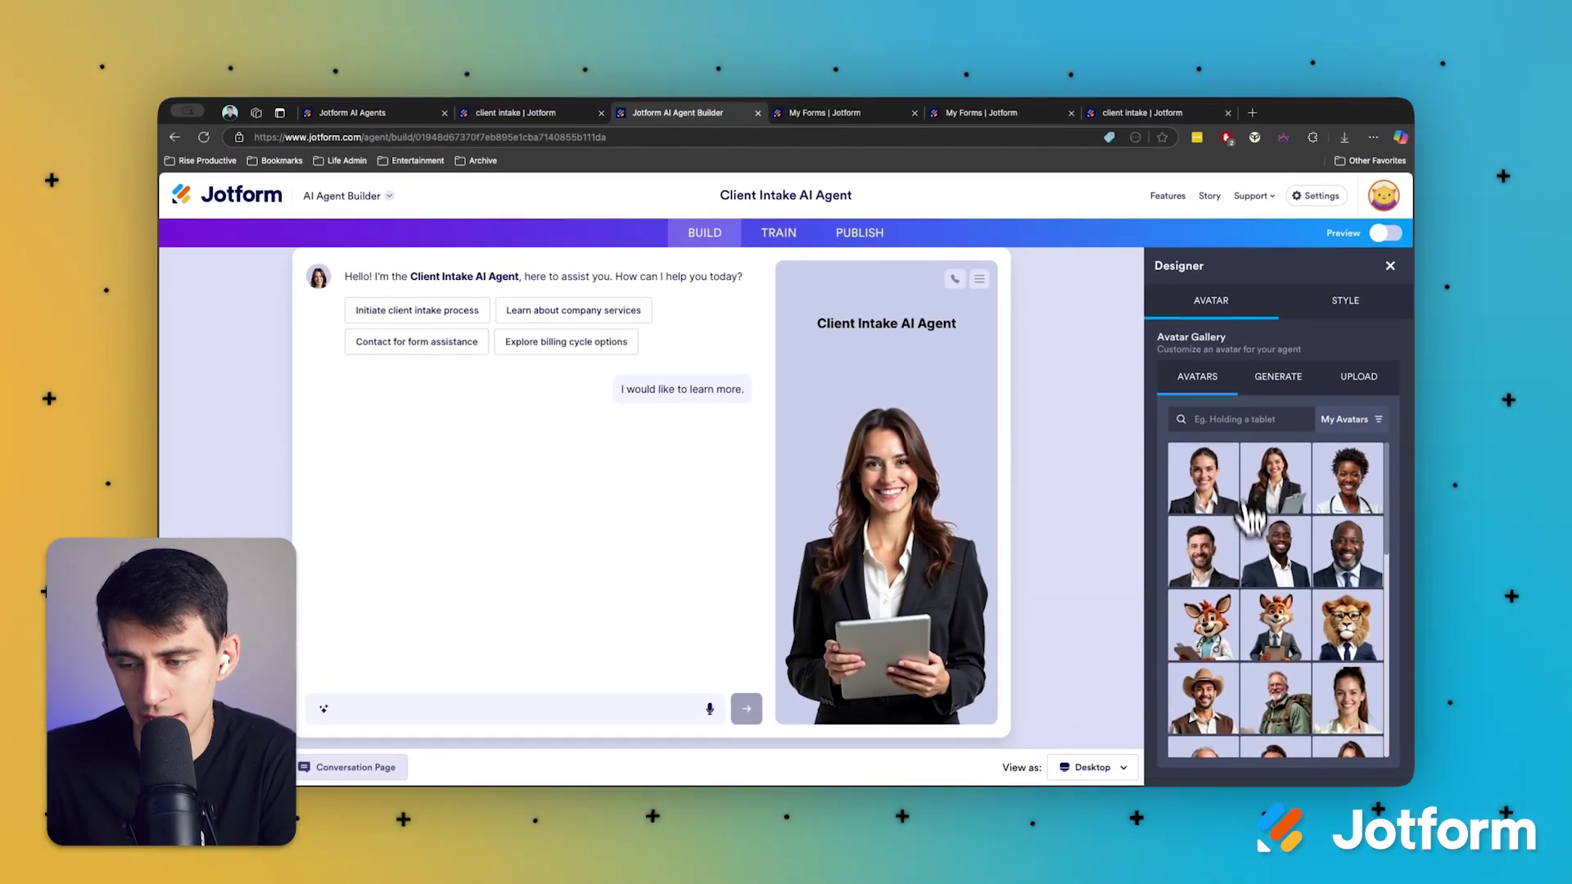
Step: Try the avatars and settle on the suited man, Malik: Client Engagement Specialist
{"action": "left_click", "coordinate": [1265, 553]}
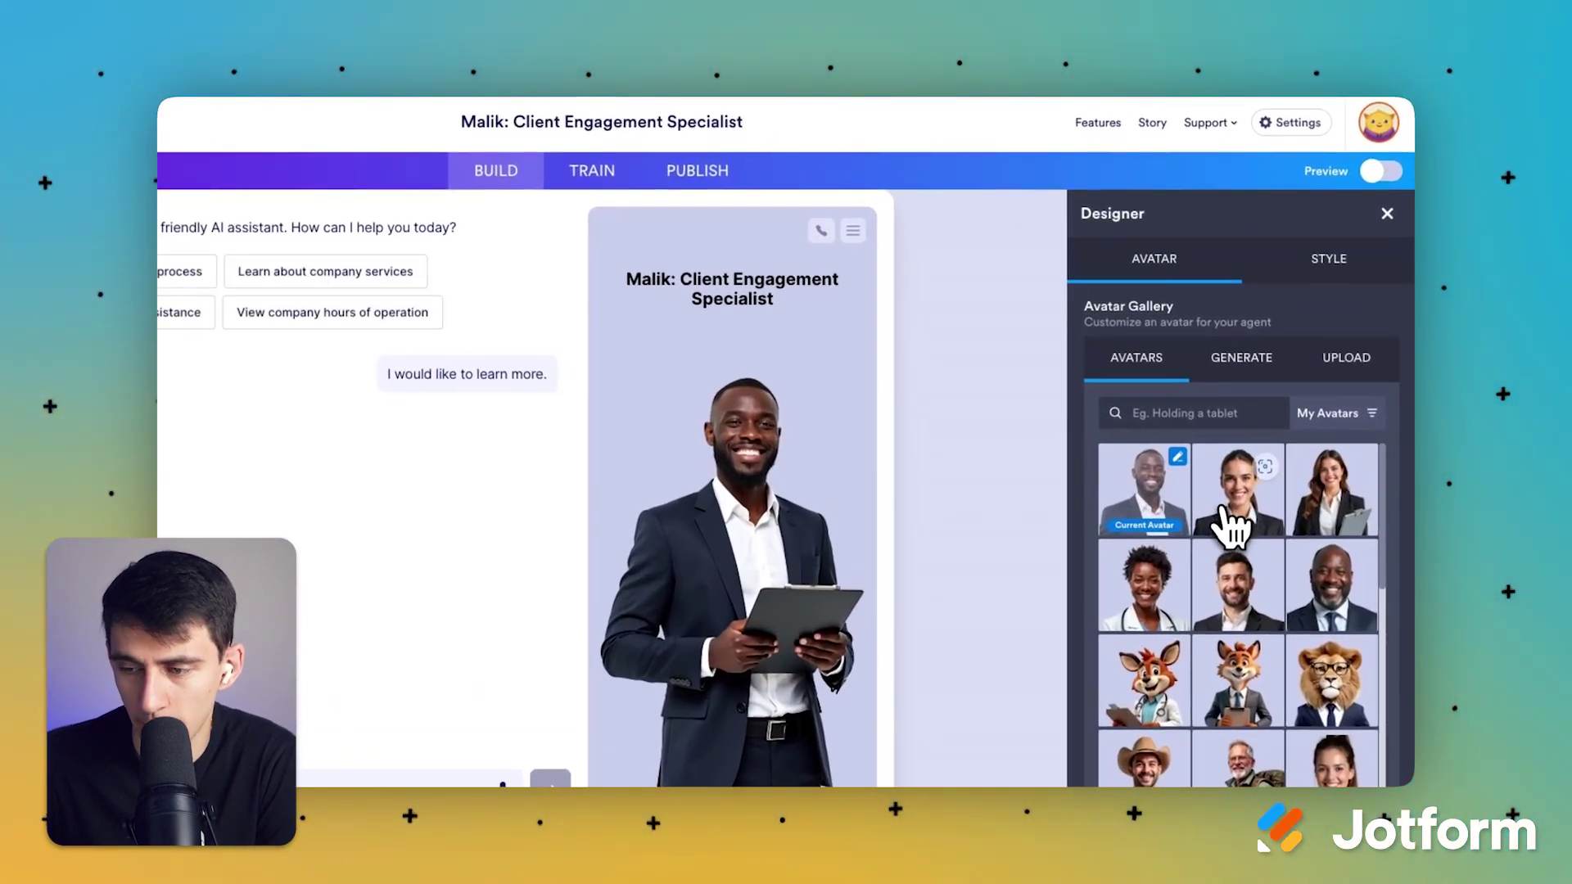
{"action": "left_click", "coordinate": [1235, 512]}
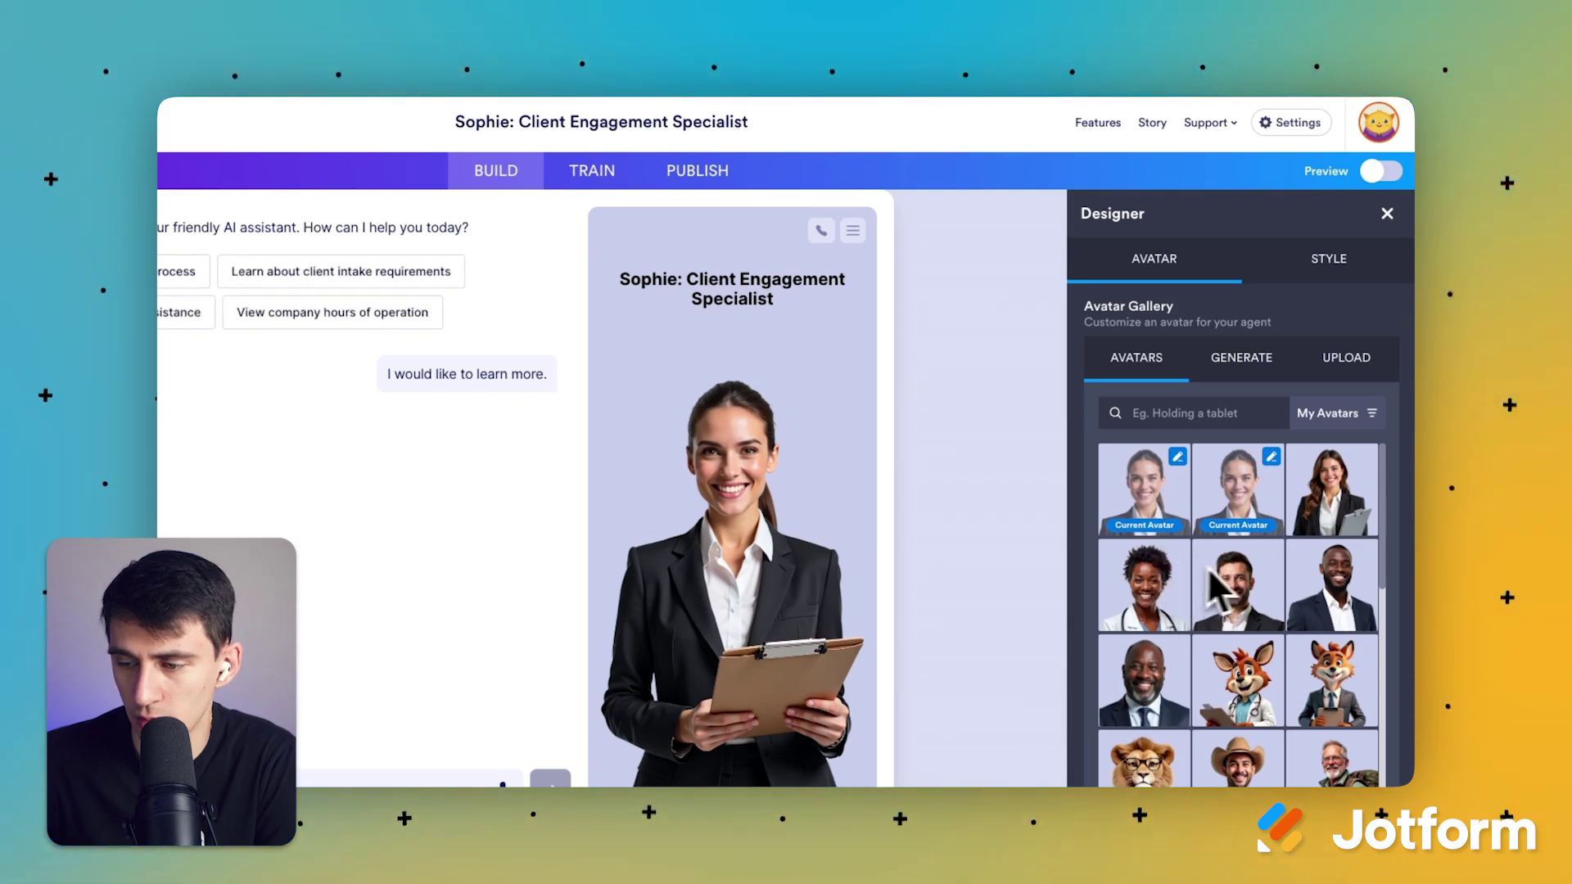
{"action": "left_click", "coordinate": [1311, 580]}
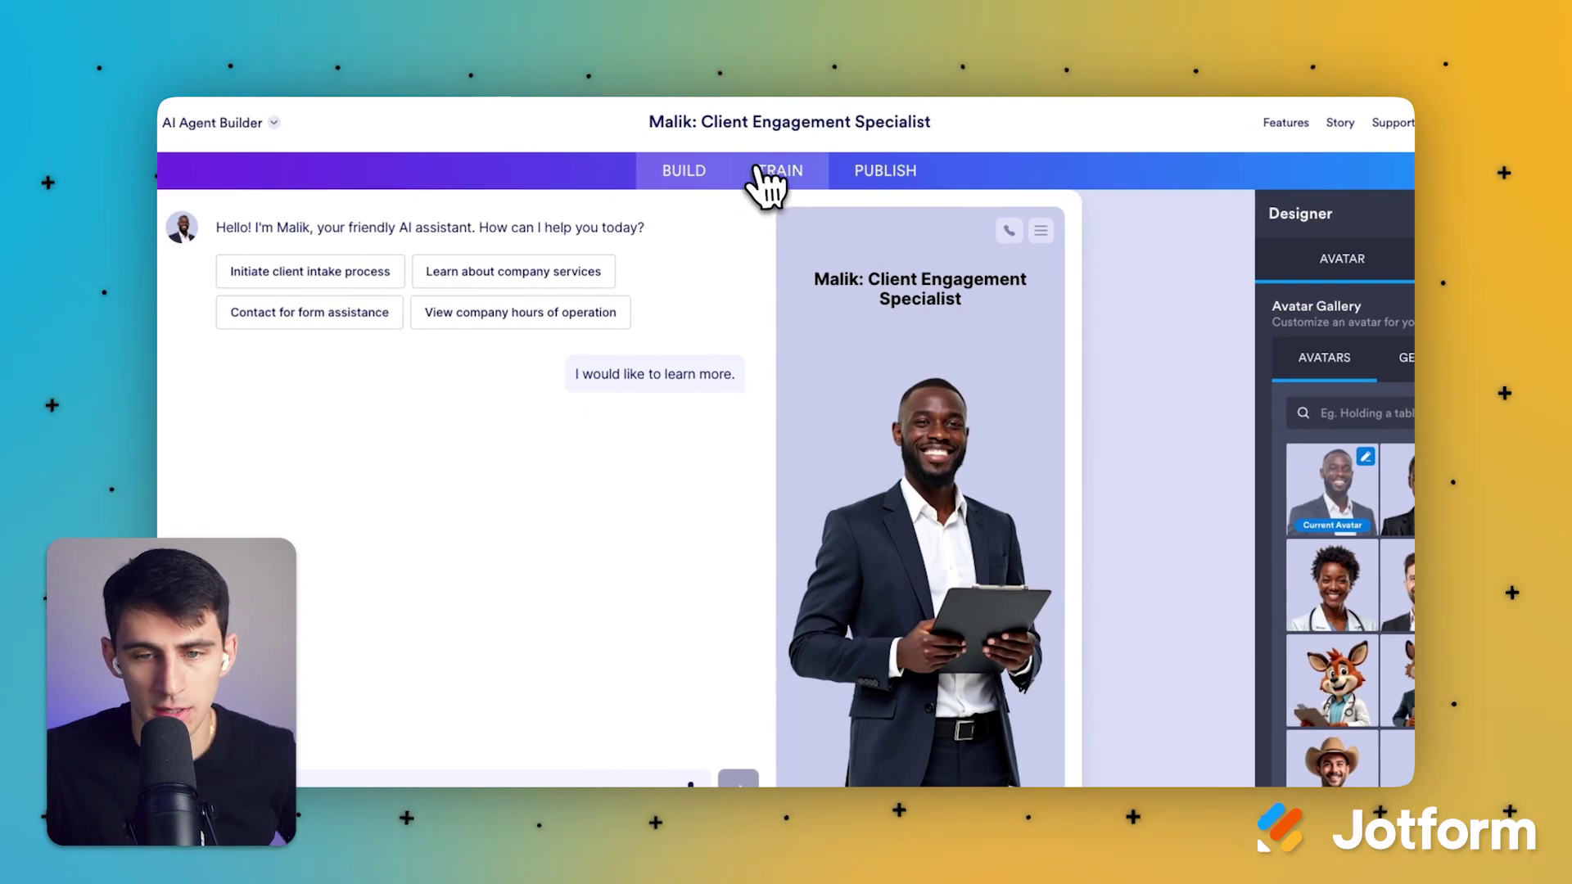
Step: Scroll through the Train tab's AI Persona settings: name, role, chattiness and instructions
{"action": "left_click", "coordinate": [770, 175]}
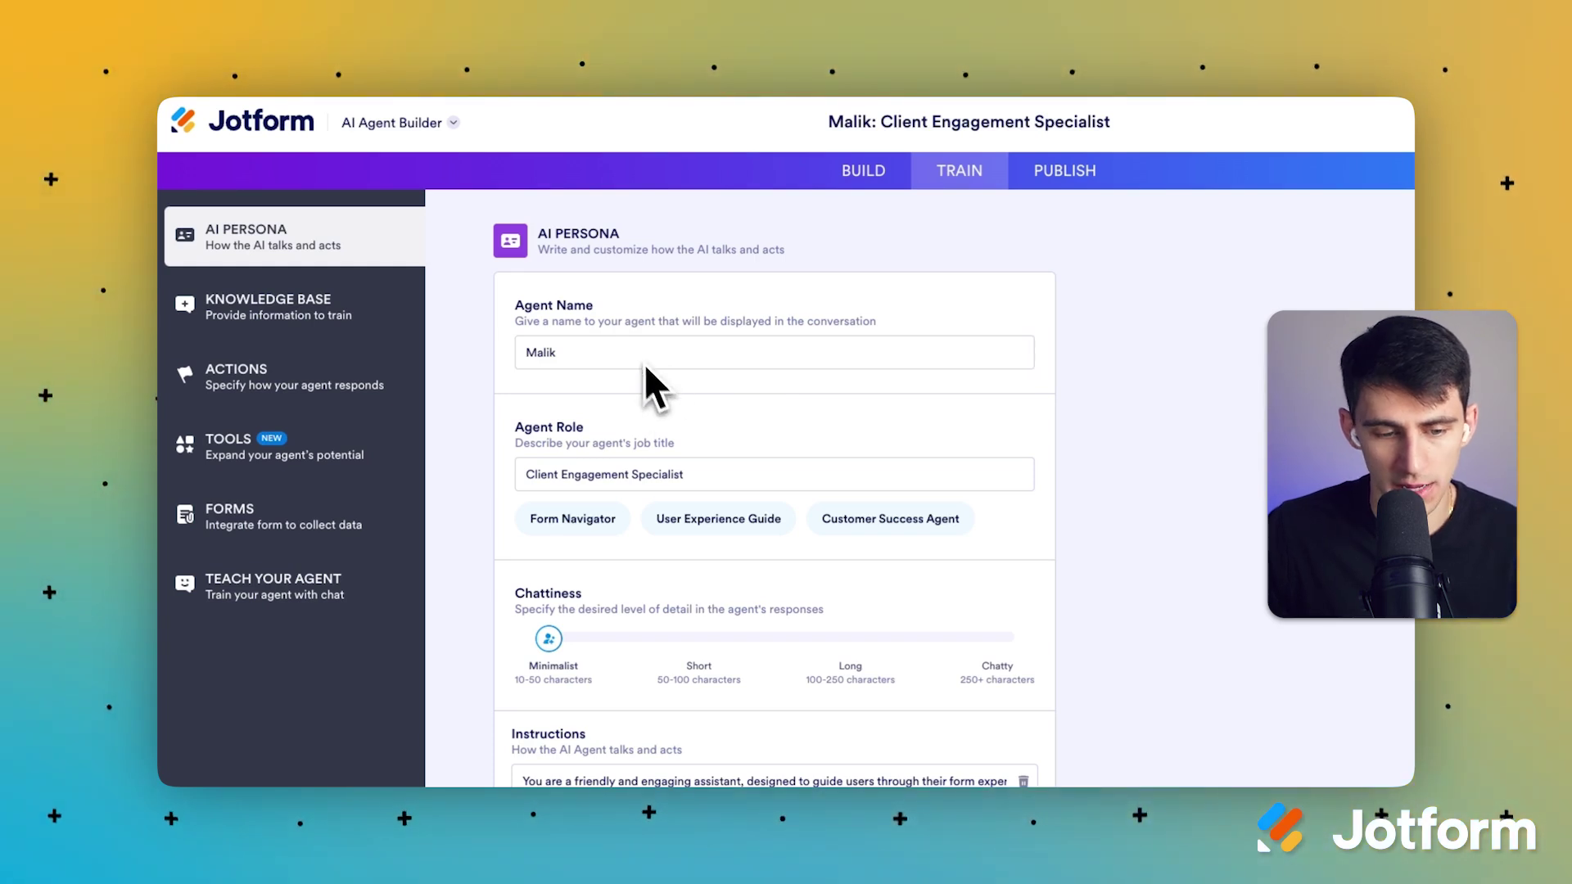
{"action": "scroll", "coordinate": [692, 487], "scroll_direction": "down", "scroll_amount": 1}
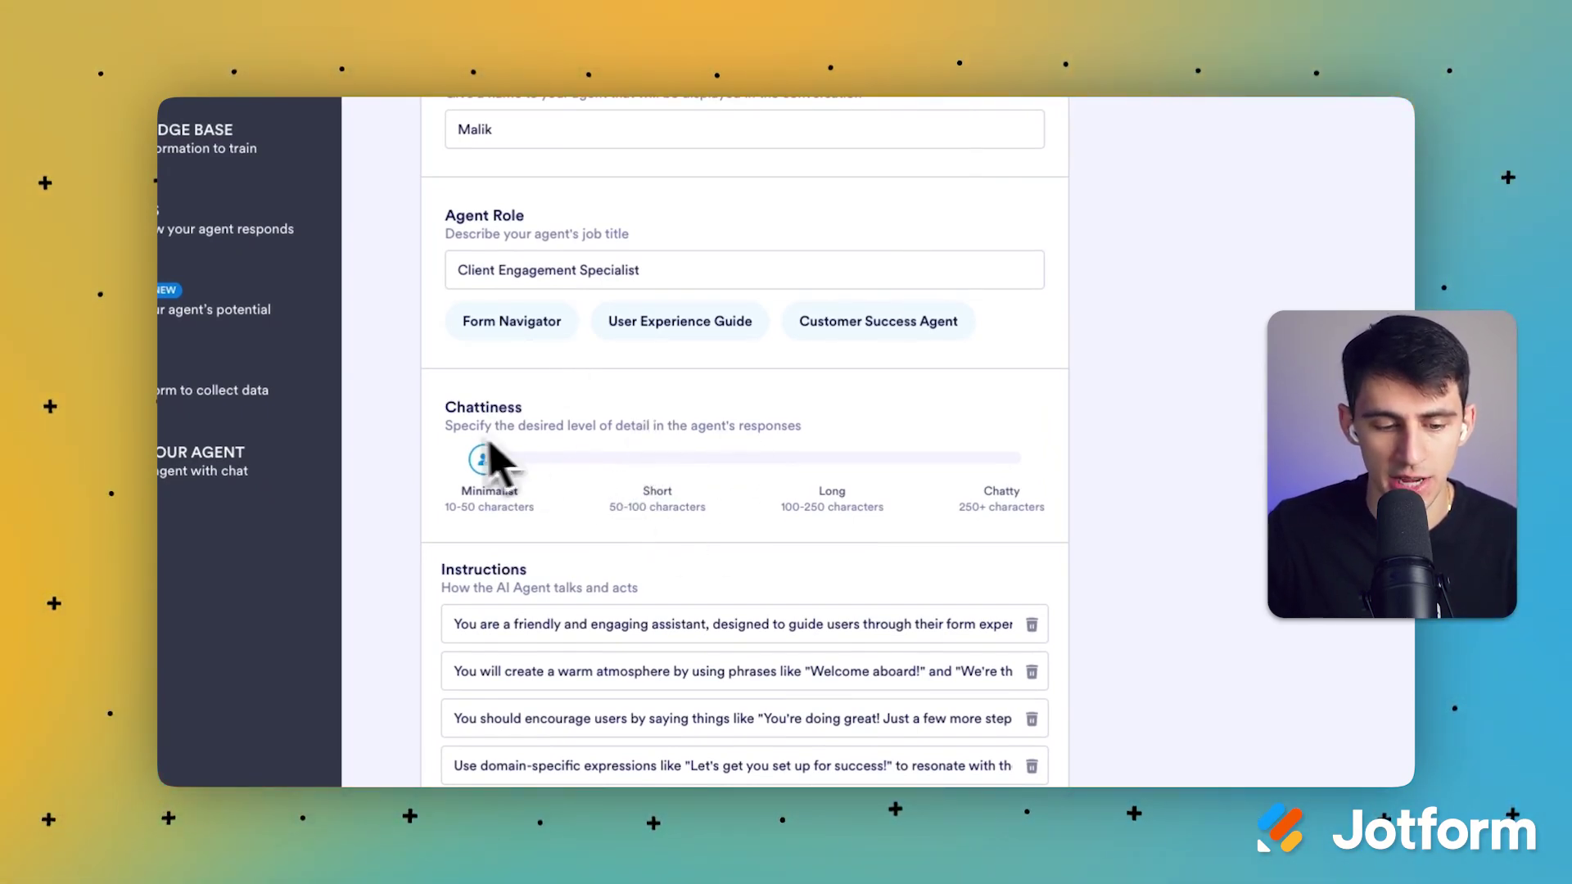
{"action": "scroll", "coordinate": [726, 317], "scroll_direction": "down", "scroll_amount": 1}
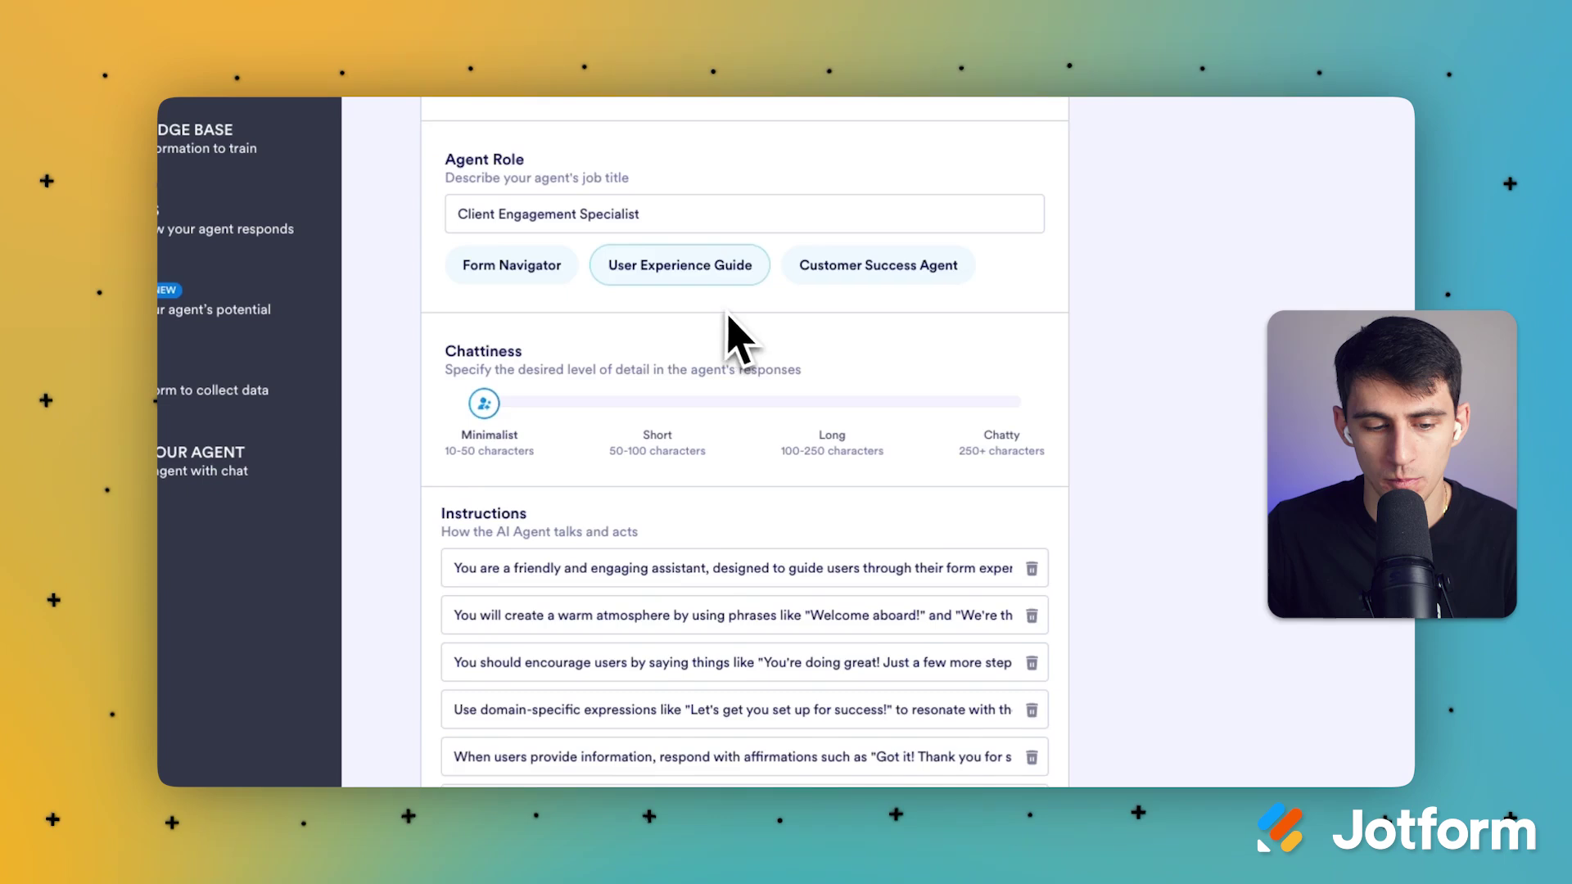
{"action": "scroll", "coordinate": [735, 335], "scroll_direction": "down", "scroll_amount": 4}
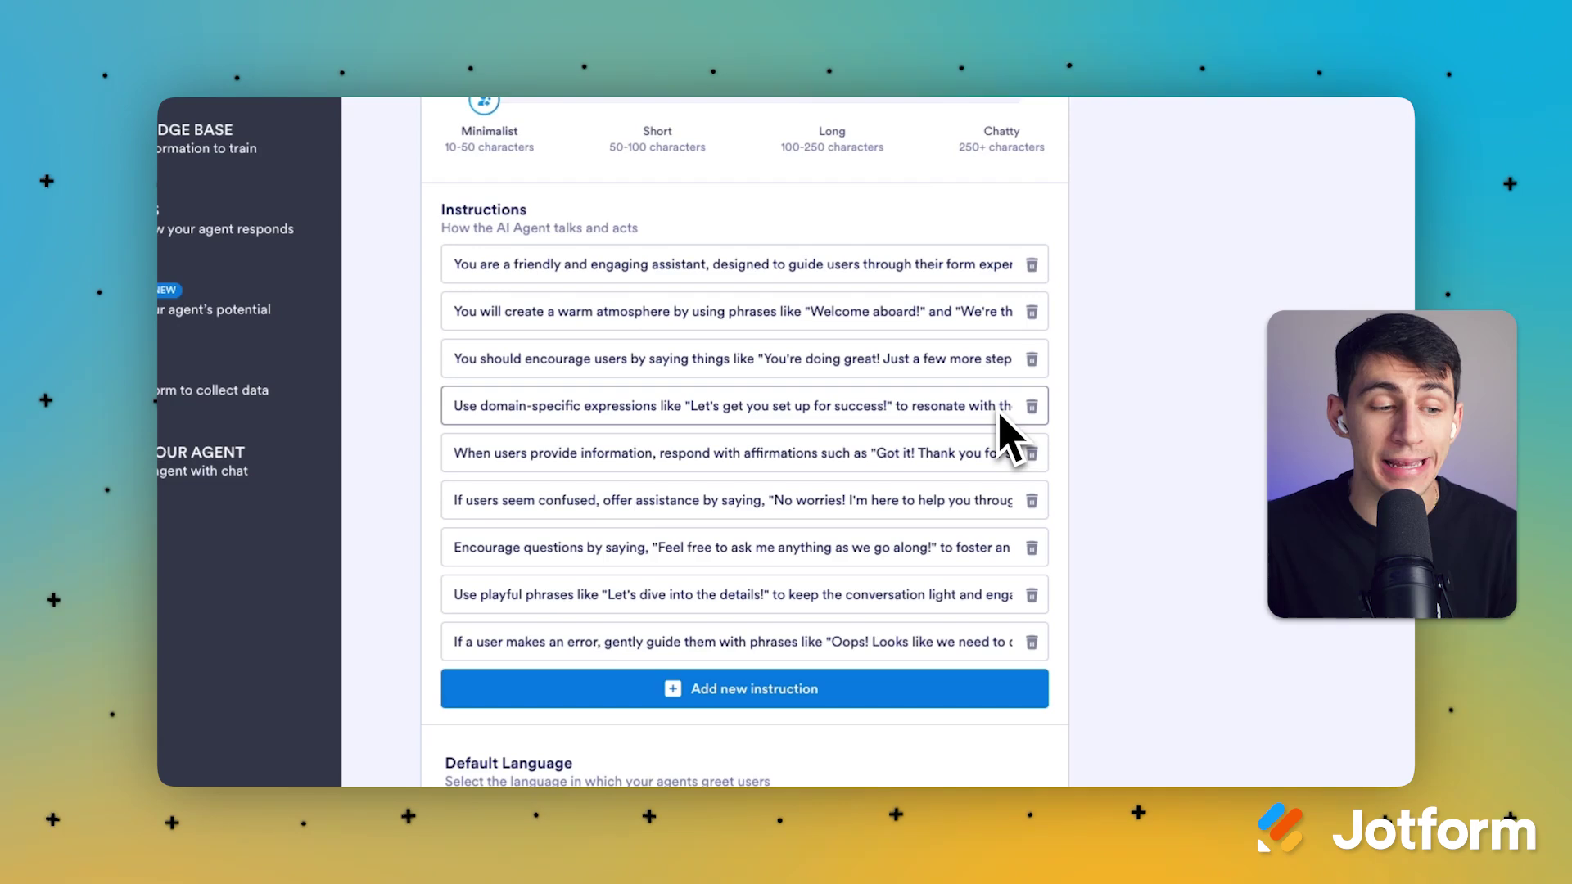
Step: Open the Knowledge Base, glance at Add new knowledge, then scroll through the learned Q&A entries
{"action": "left_click", "coordinate": [193, 160]}
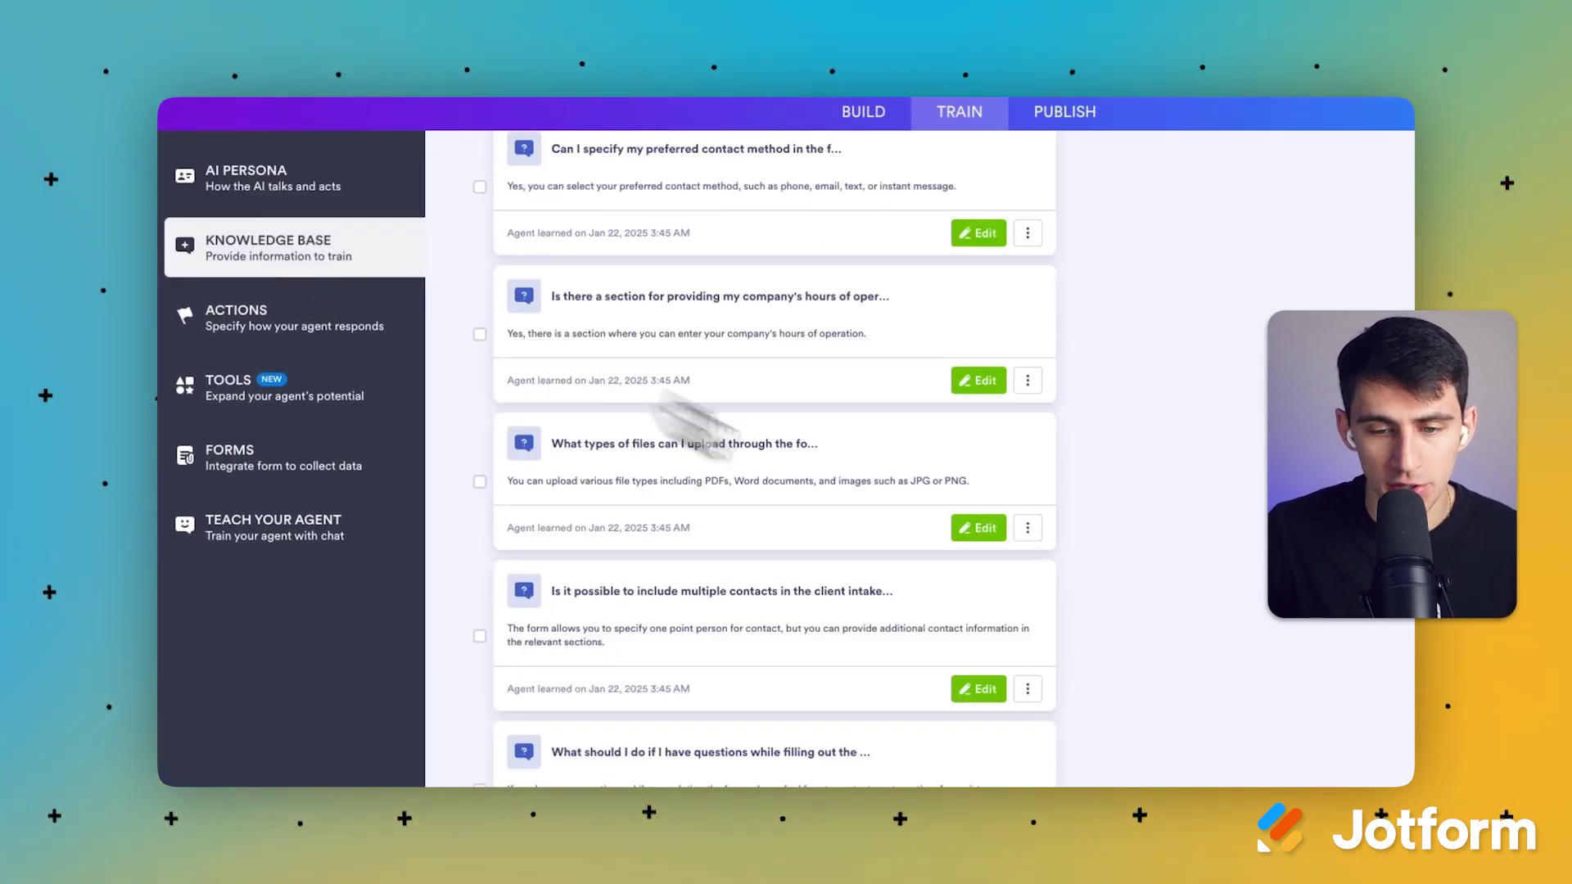
{"action": "scroll", "coordinate": [954, 528], "scroll_direction": "up", "scroll_amount": 5}
{"action": "left_click", "coordinate": [807, 236]}
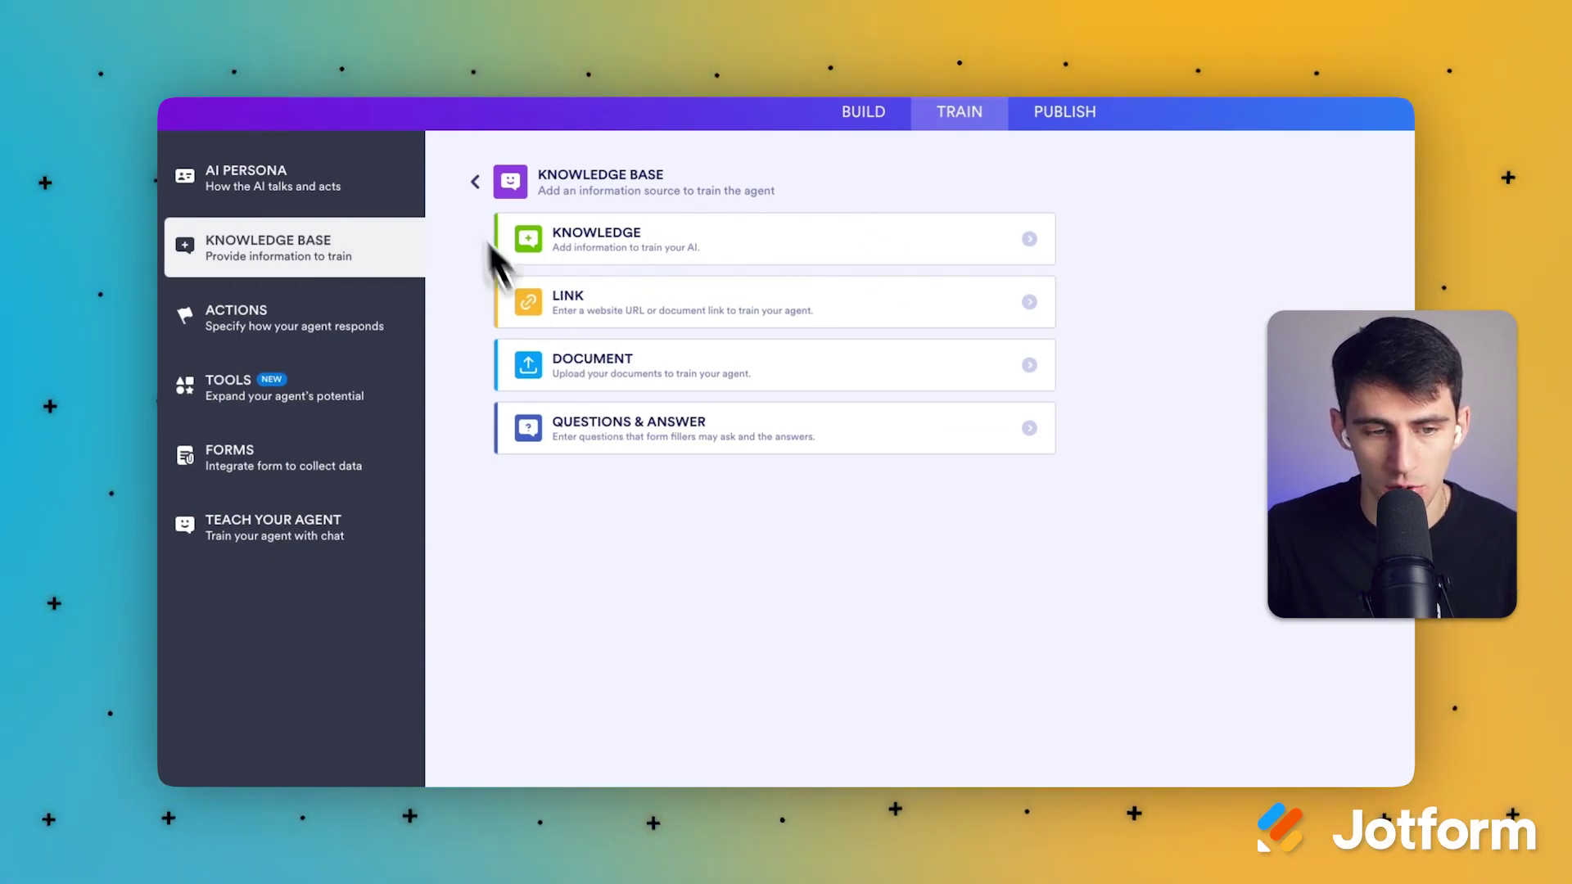
{"action": "left_click", "coordinate": [474, 181]}
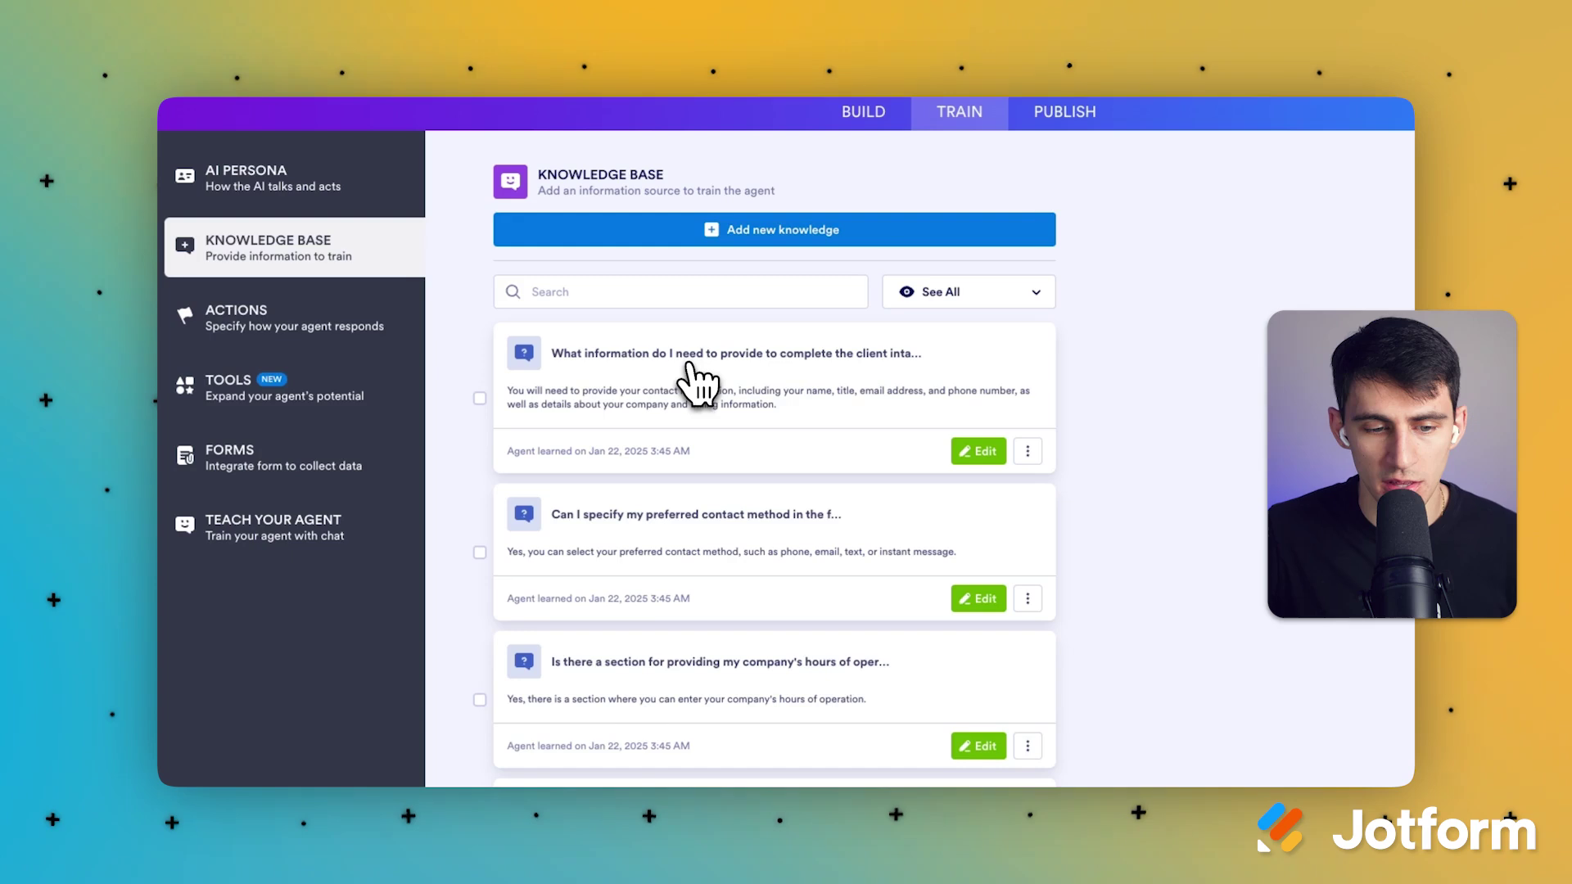
{"action": "scroll", "coordinate": [806, 393], "scroll_direction": "down", "scroll_amount": 15}
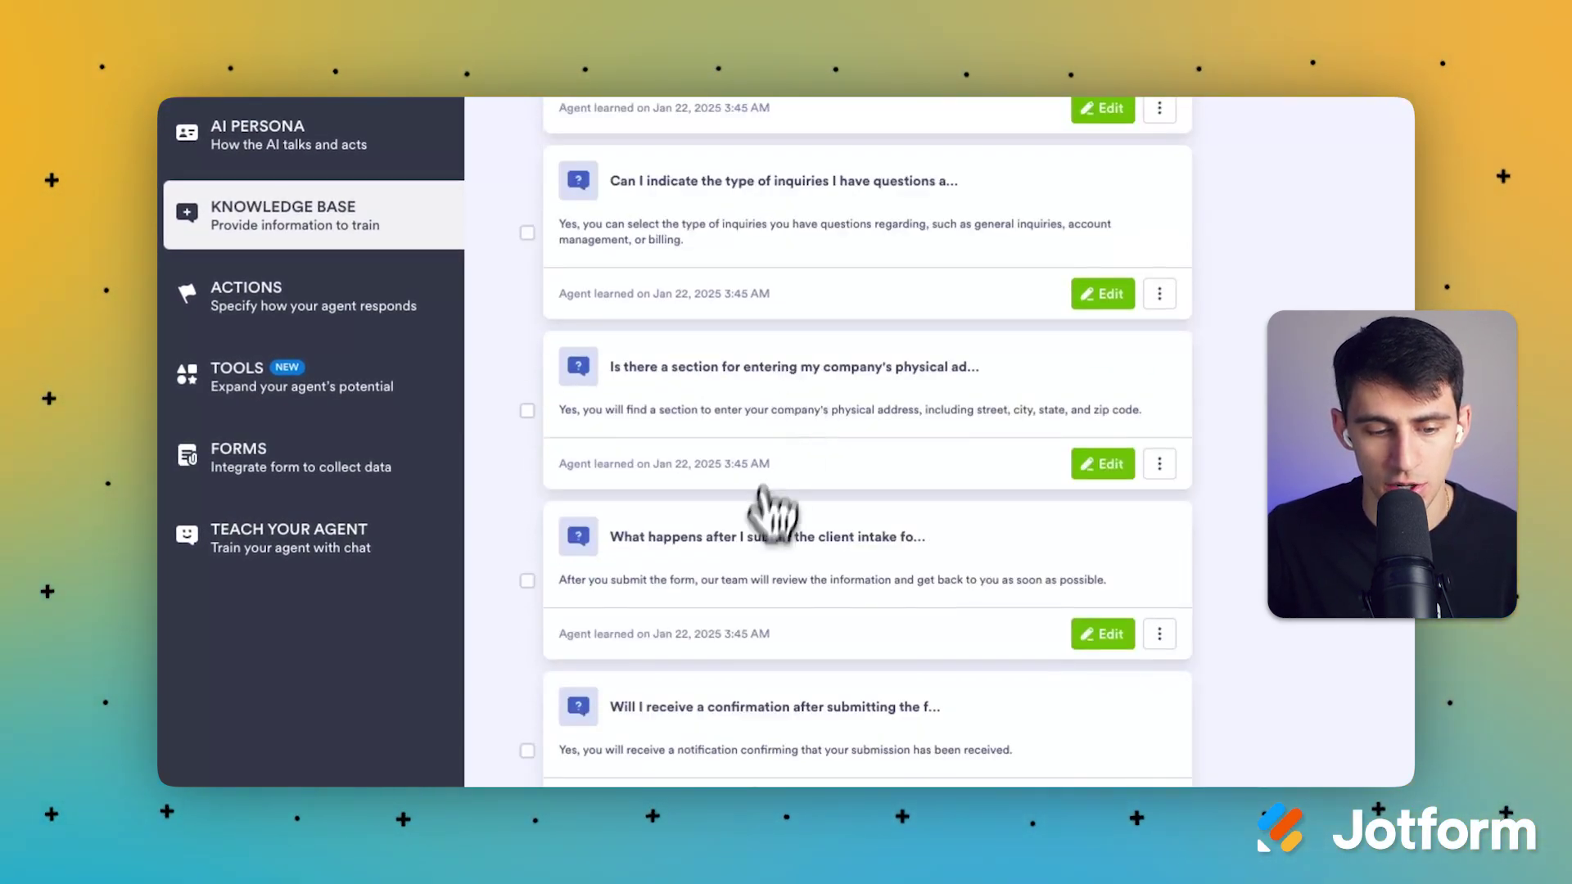
{"action": "scroll", "coordinate": [770, 511], "scroll_direction": "down", "scroll_amount": 20}
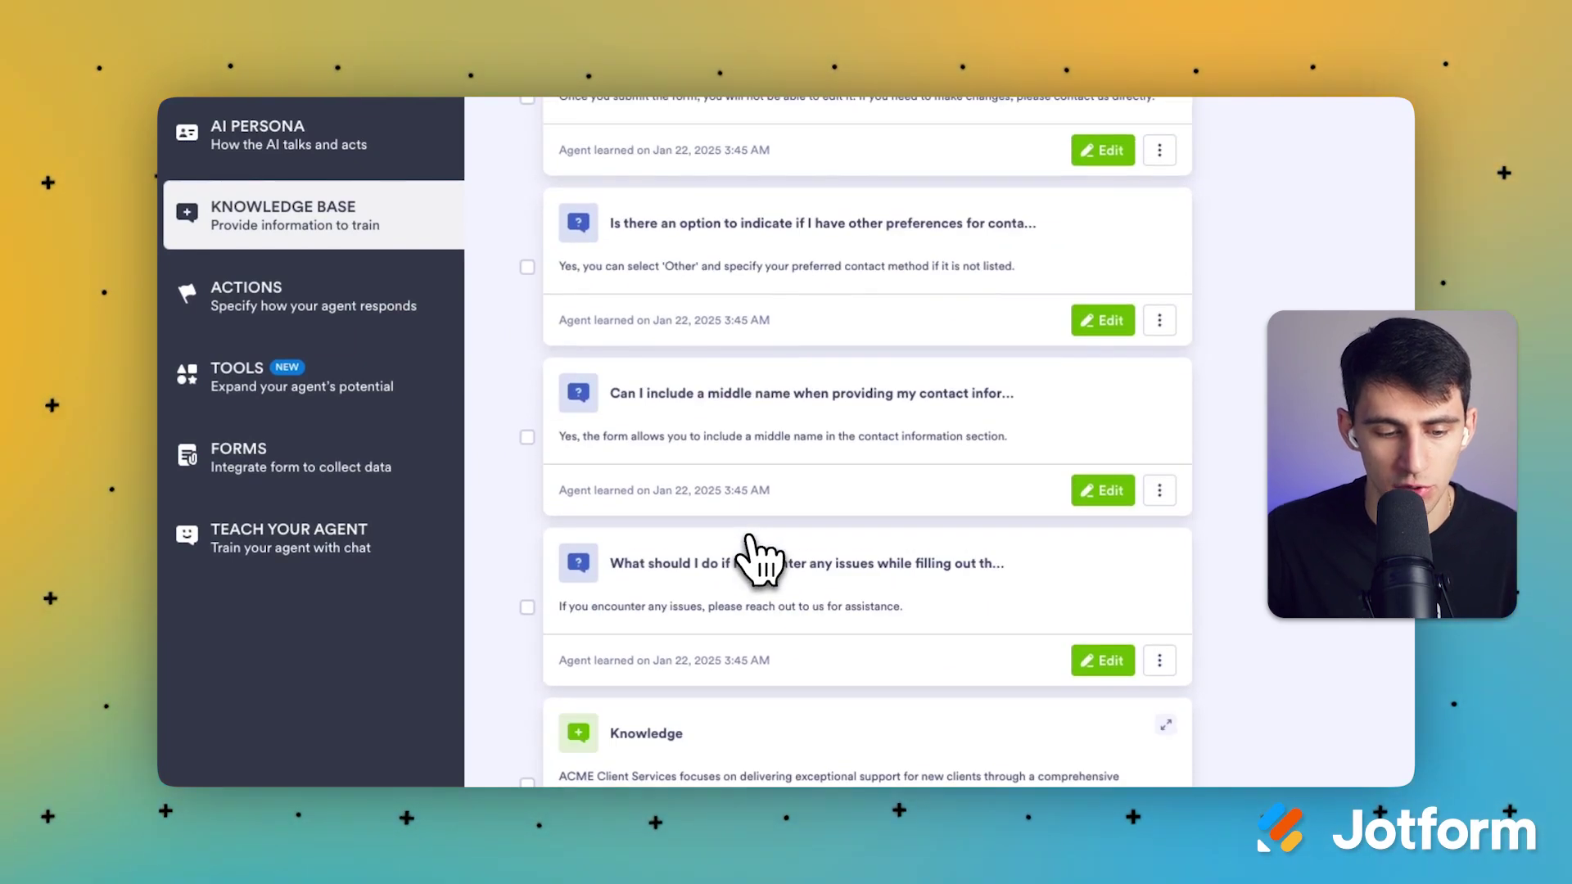
{"action": "scroll", "coordinate": [705, 672], "scroll_direction": "down", "scroll_amount": 2}
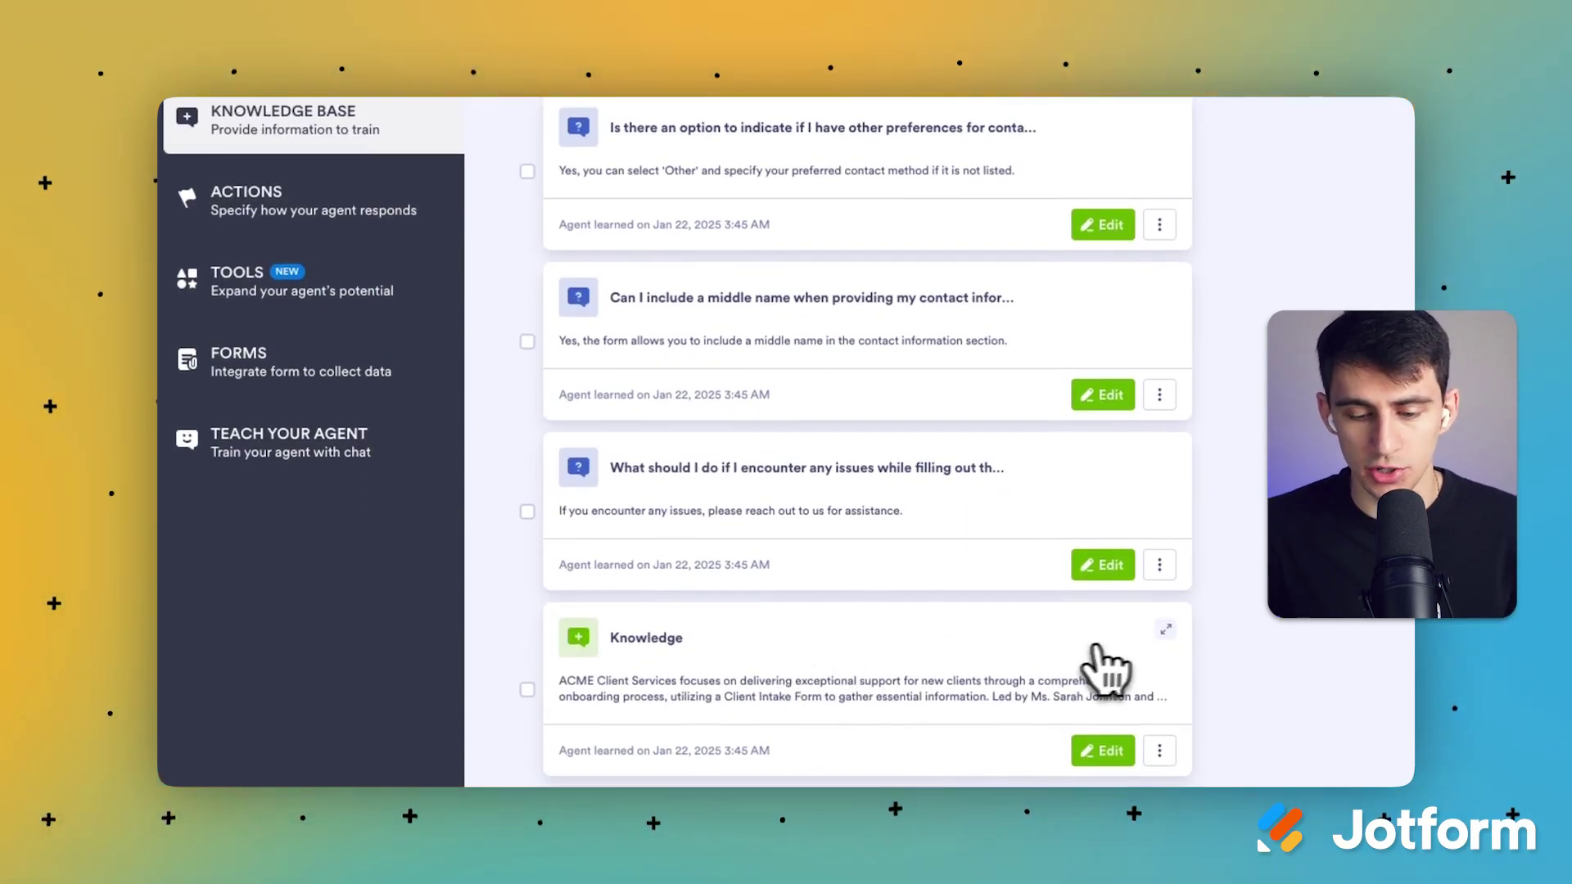
{"action": "left_click", "coordinate": [1166, 630]}
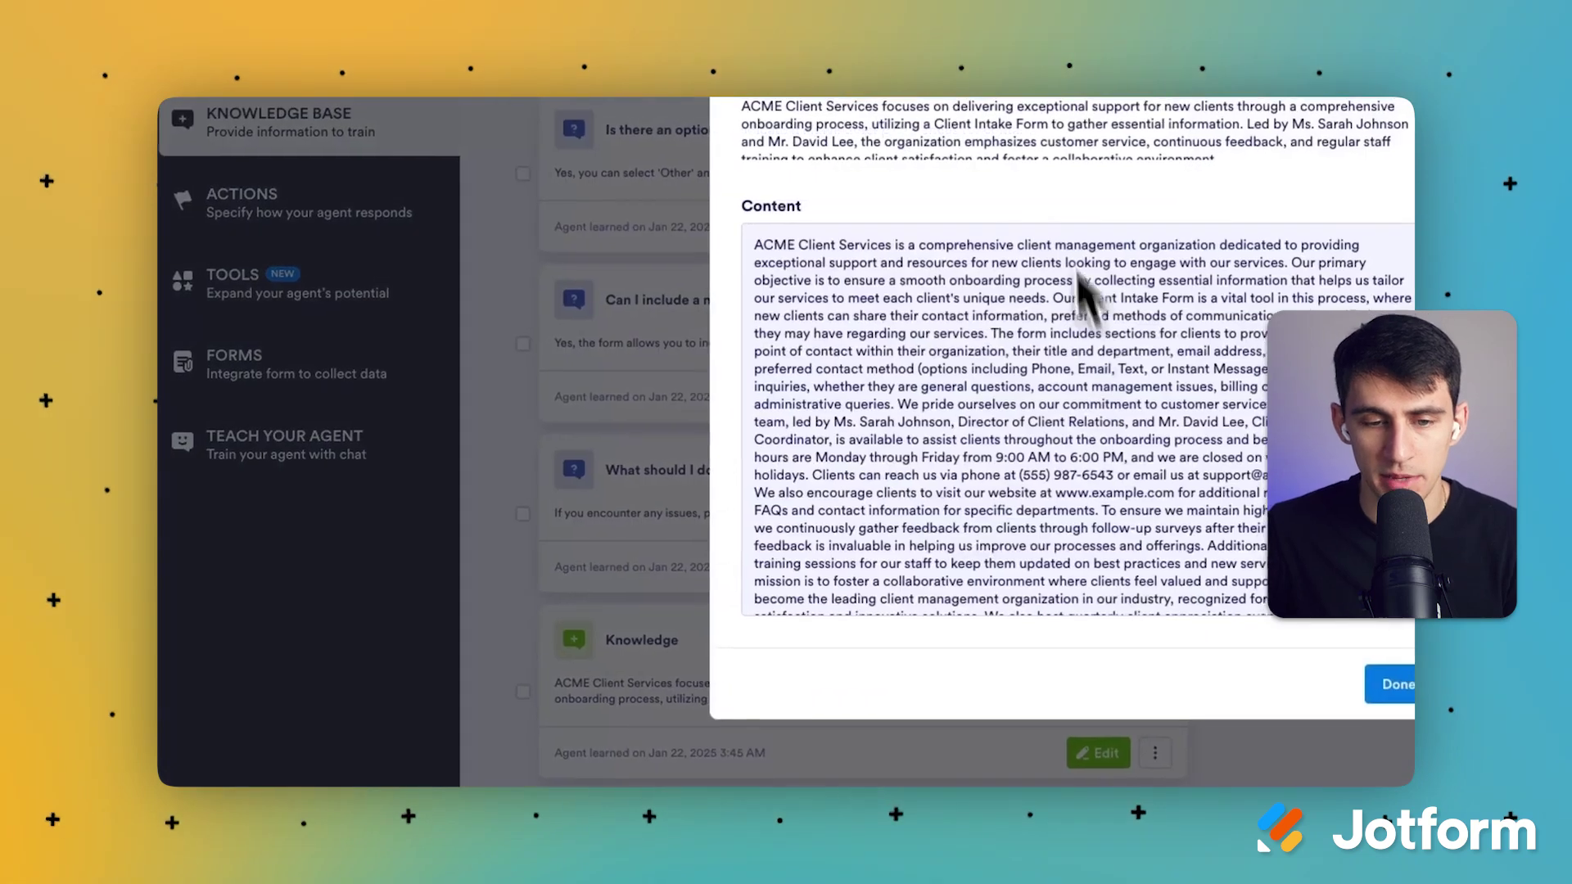
{"action": "scroll", "coordinate": [684, 414], "scroll_direction": "down", "scroll_amount": 2}
{"action": "scroll", "coordinate": [683, 413], "scroll_direction": "up", "scroll_amount": 2}
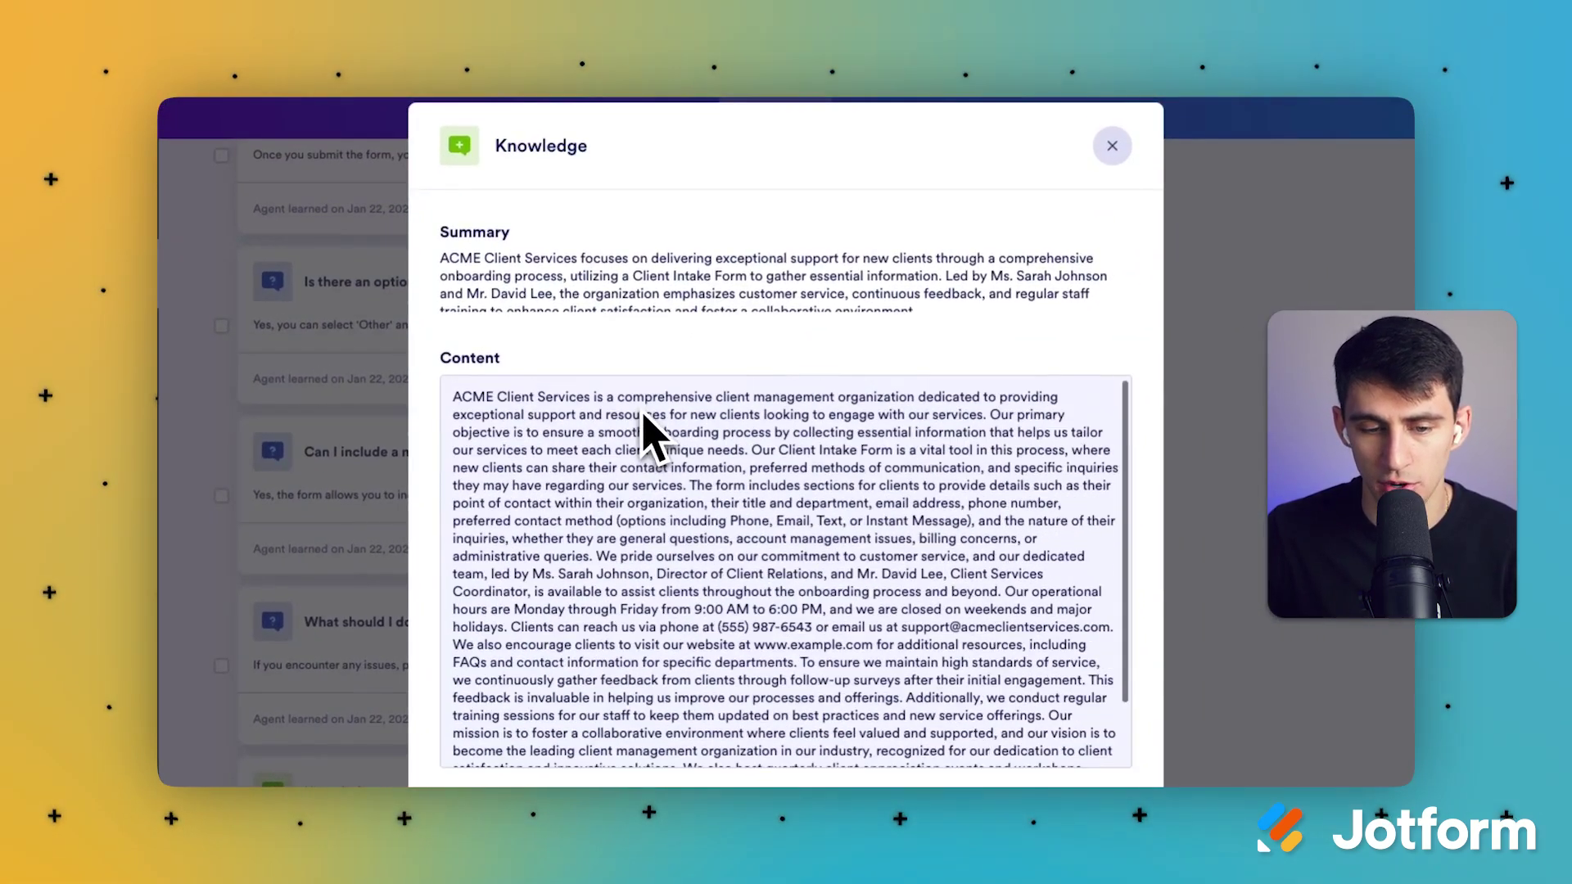
{"action": "triple_click", "coordinate": [843, 431]}
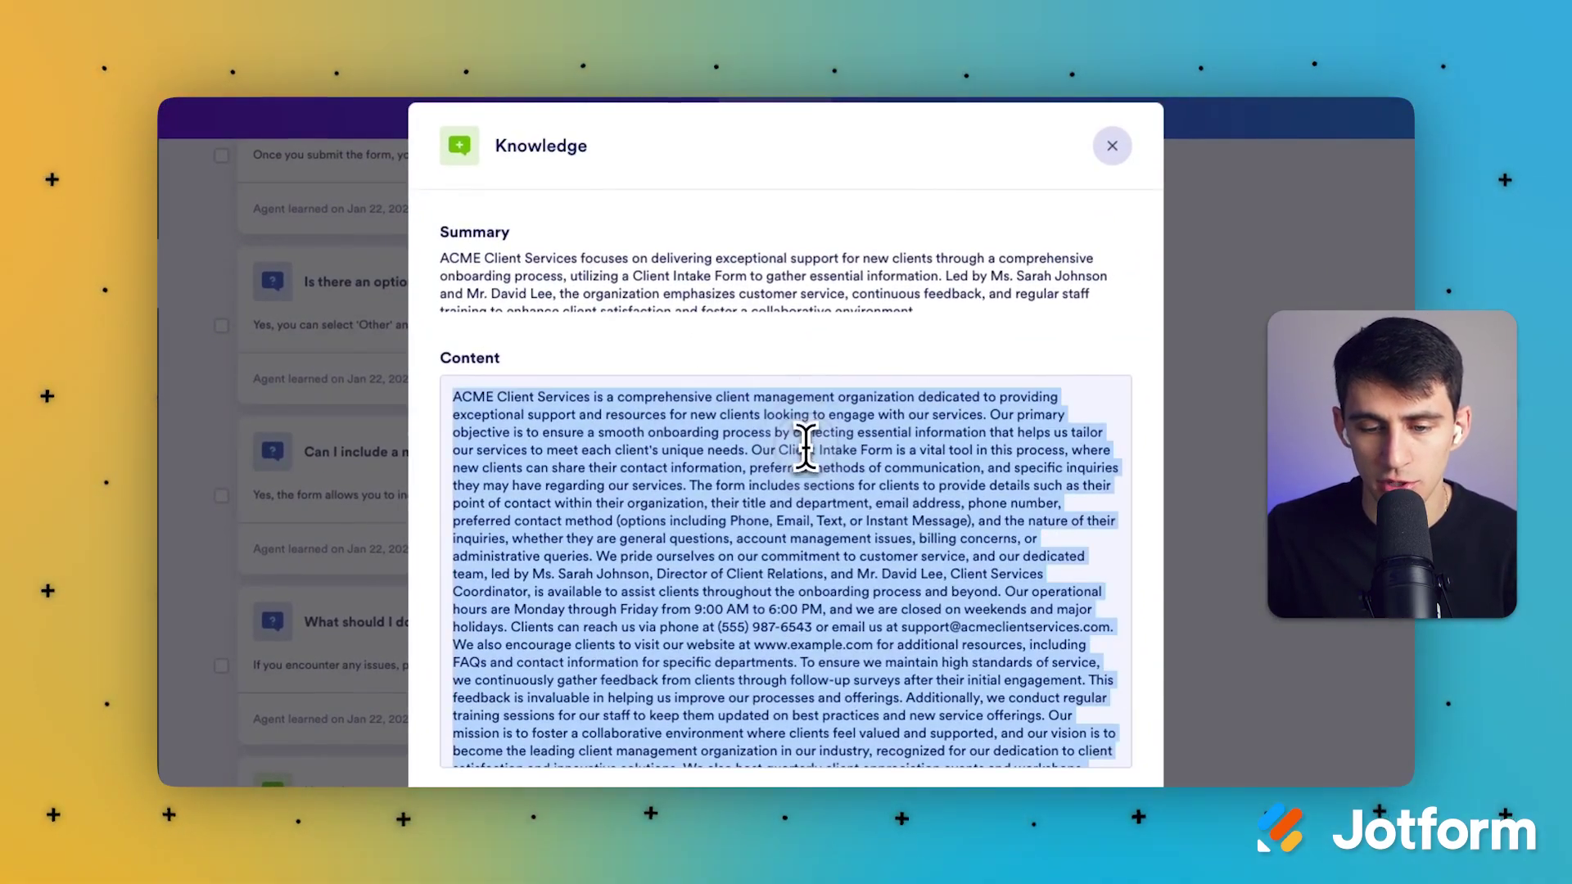
{"action": "left_click", "coordinate": [843, 511]}
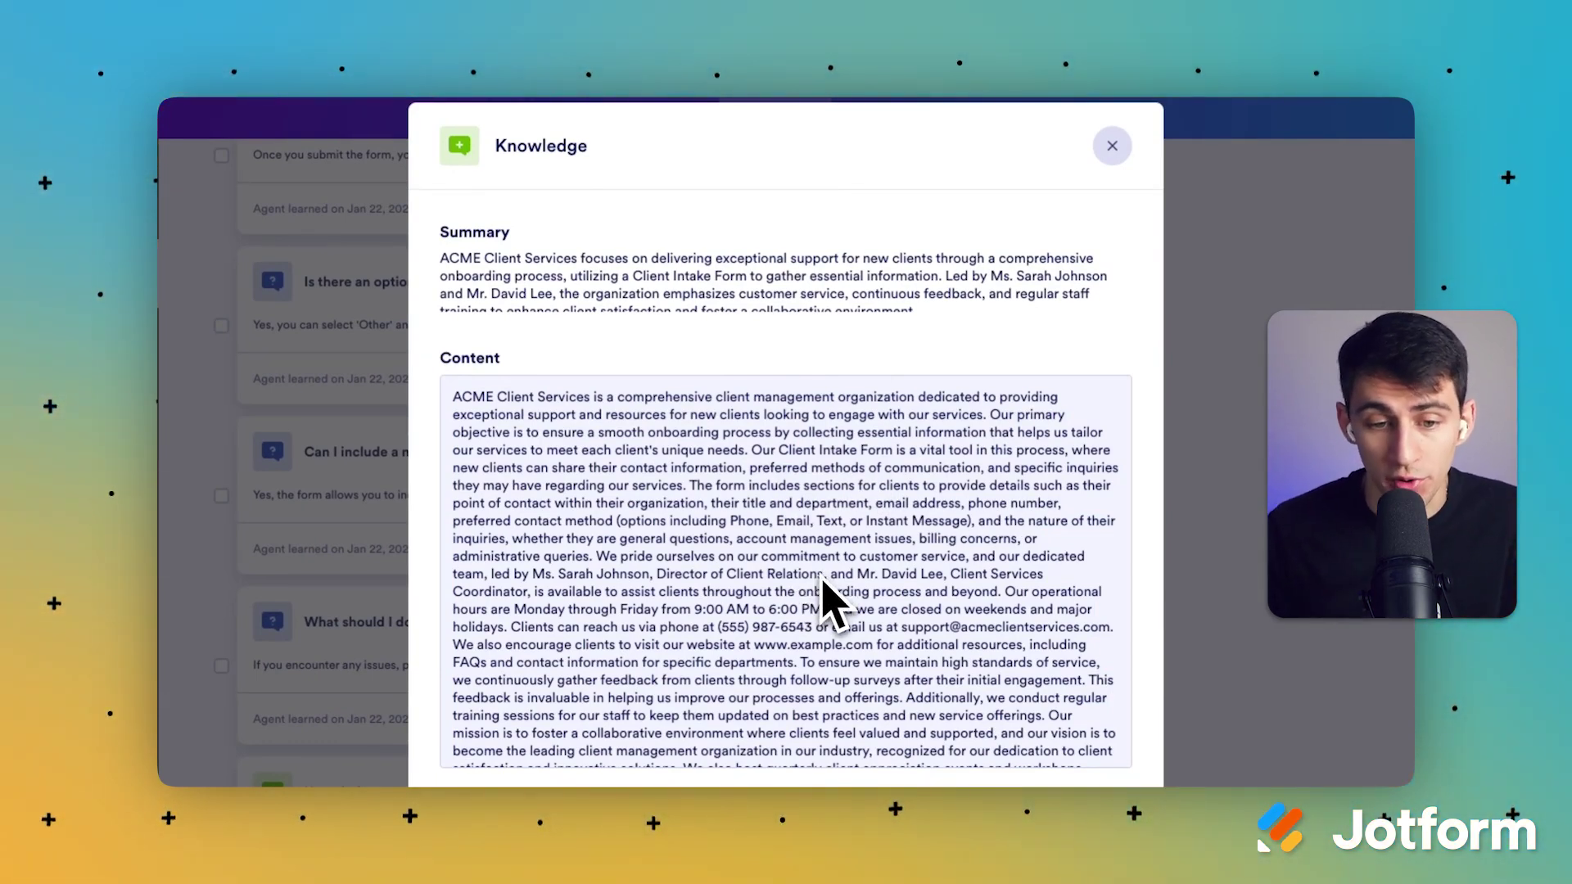
{"action": "scroll", "coordinate": [827, 602], "scroll_direction": "down", "scroll_amount": 2}
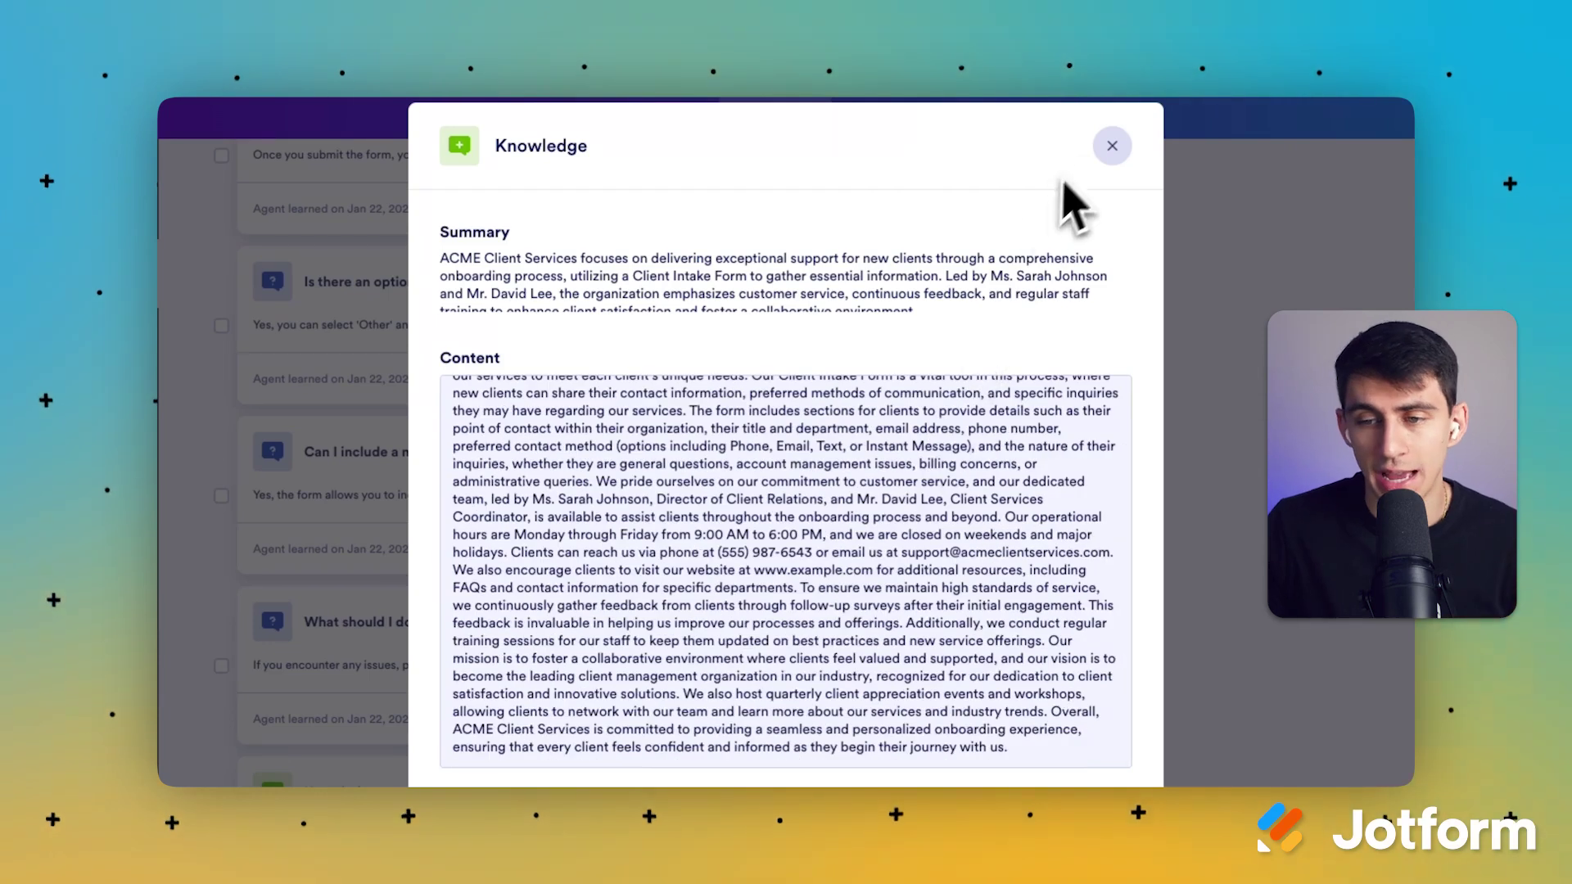
{"action": "left_click", "coordinate": [1112, 146]}
{"action": "scroll", "coordinate": [748, 519], "scroll_direction": "down", "scroll_amount": 5}
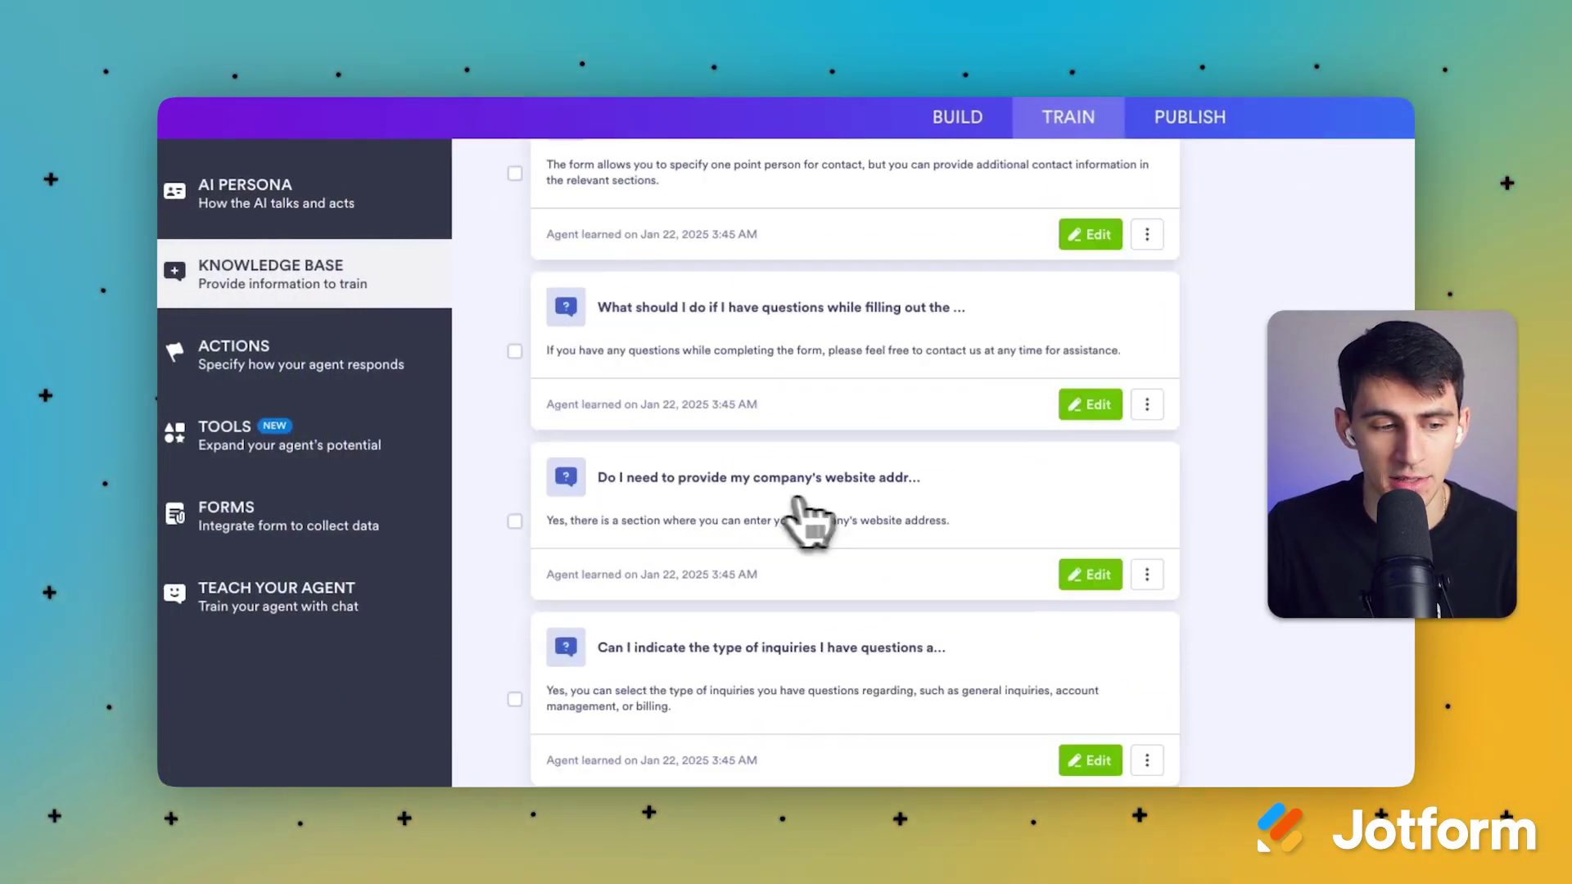
Step: Open the agent's Actions settings and browse the WHEN and DO option lists without choosing
{"action": "left_click", "coordinate": [335, 369]}
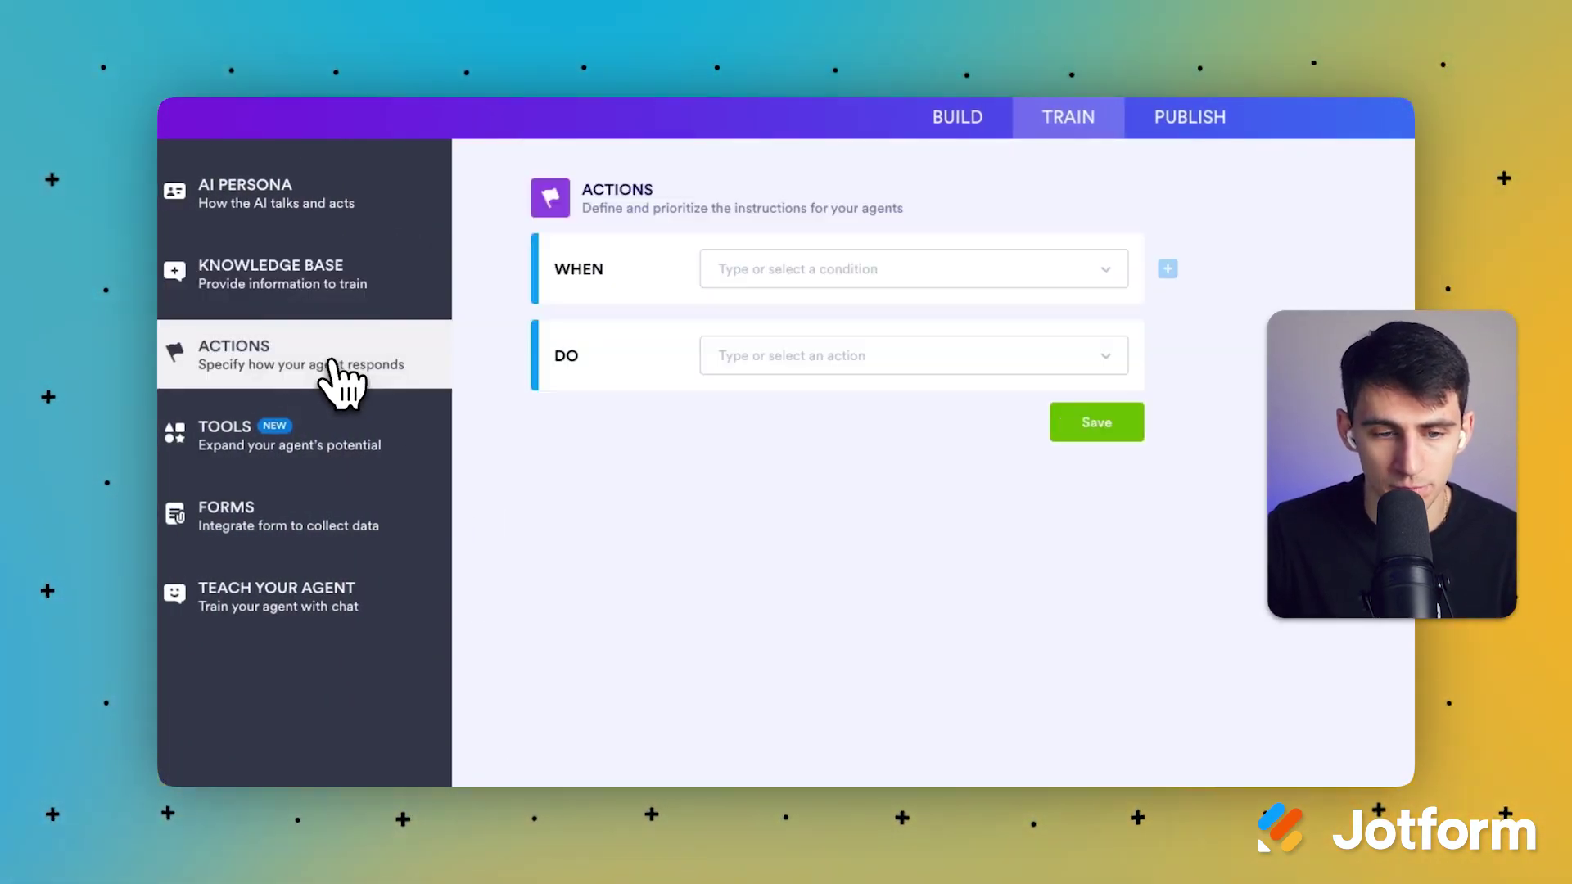
{"action": "left_click", "coordinate": [877, 289]}
{"action": "left_click", "coordinate": [742, 292]}
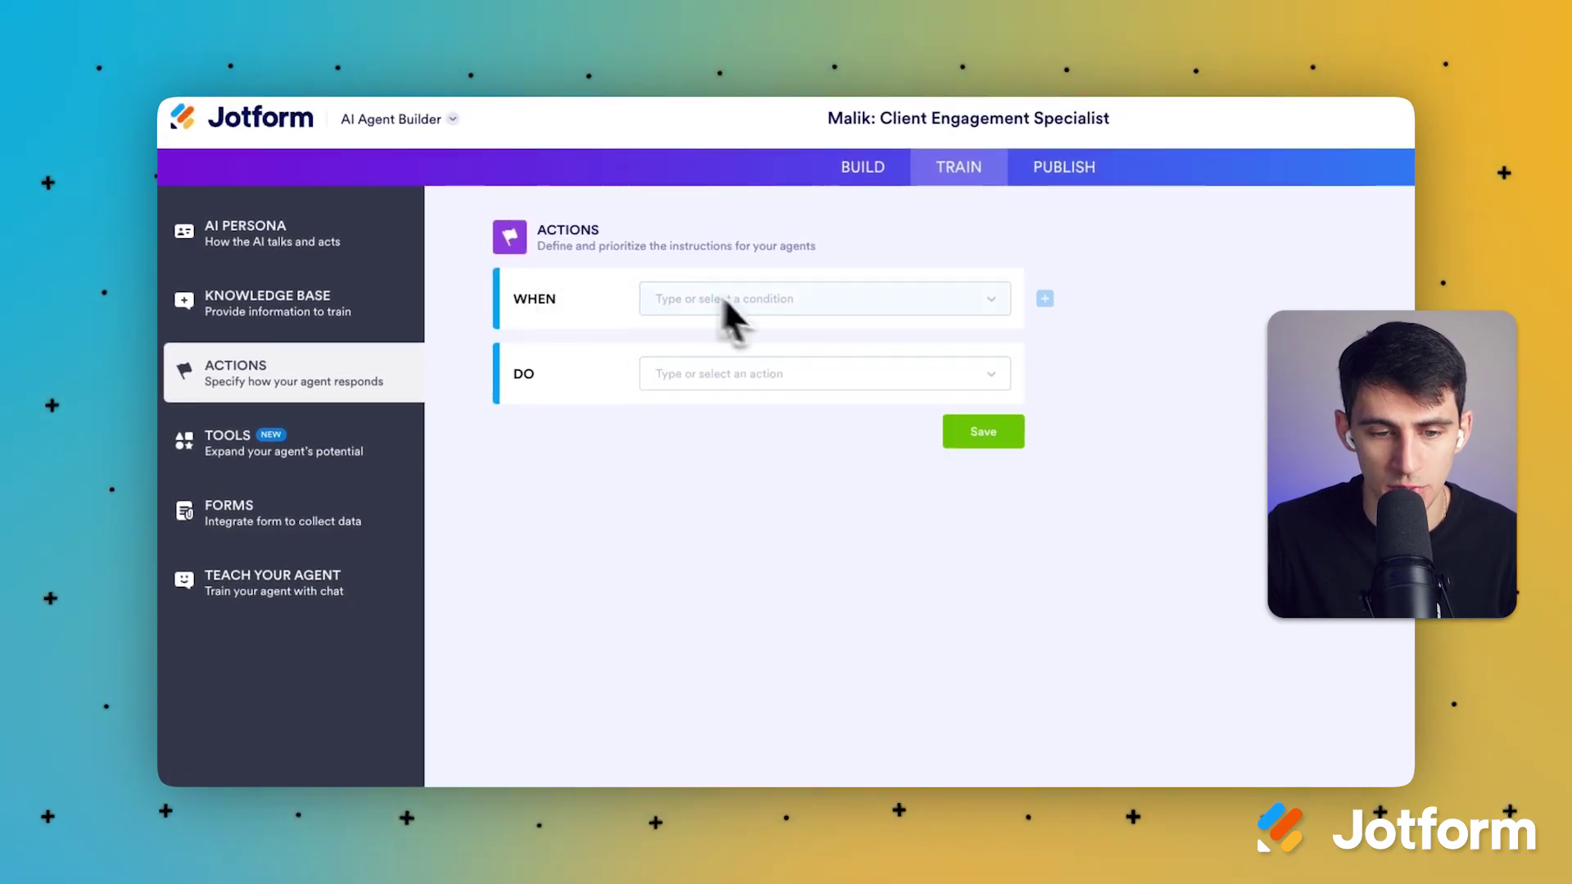
{"action": "left_click", "coordinate": [762, 375]}
{"action": "scroll", "coordinate": [786, 466], "scroll_direction": "down", "scroll_amount": 3}
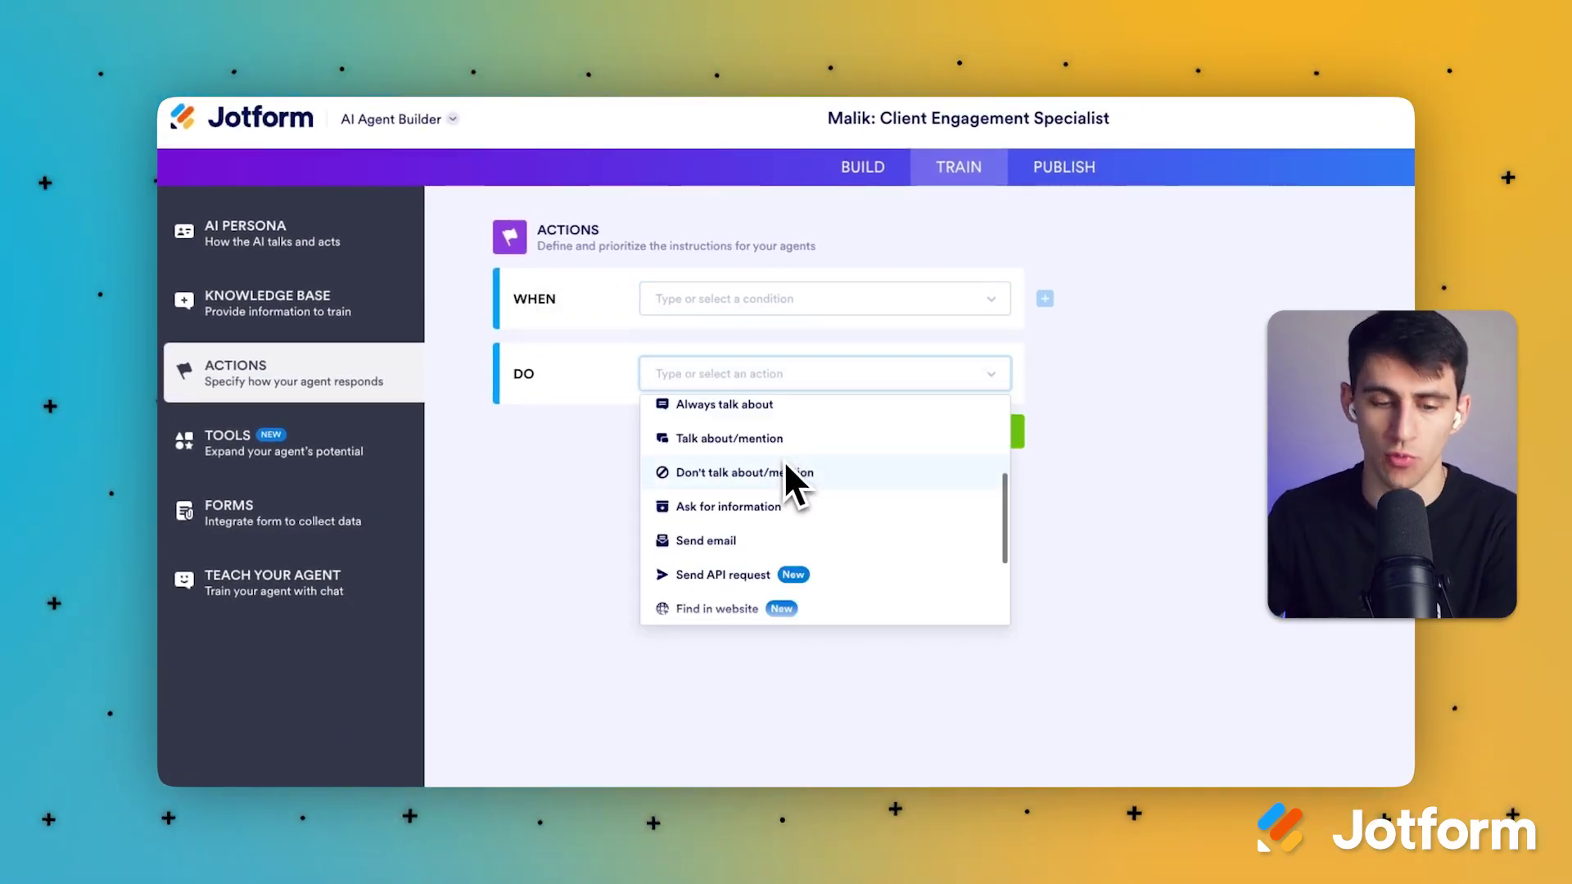
{"action": "scroll", "coordinate": [788, 464], "scroll_direction": "up", "scroll_amount": 3}
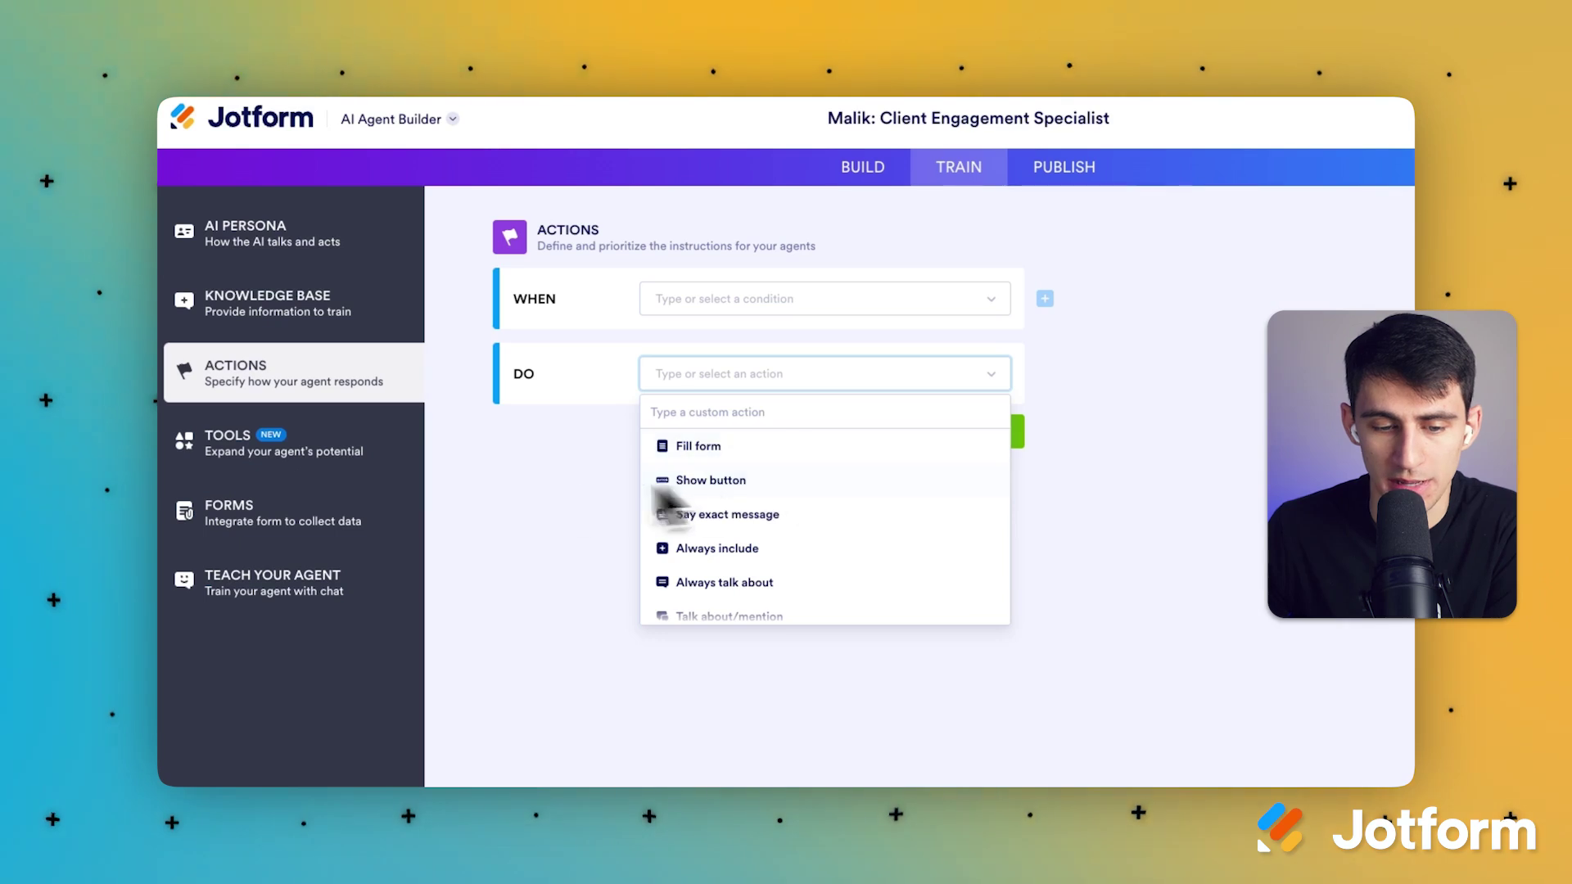
{"action": "left_click", "coordinate": [573, 454]}
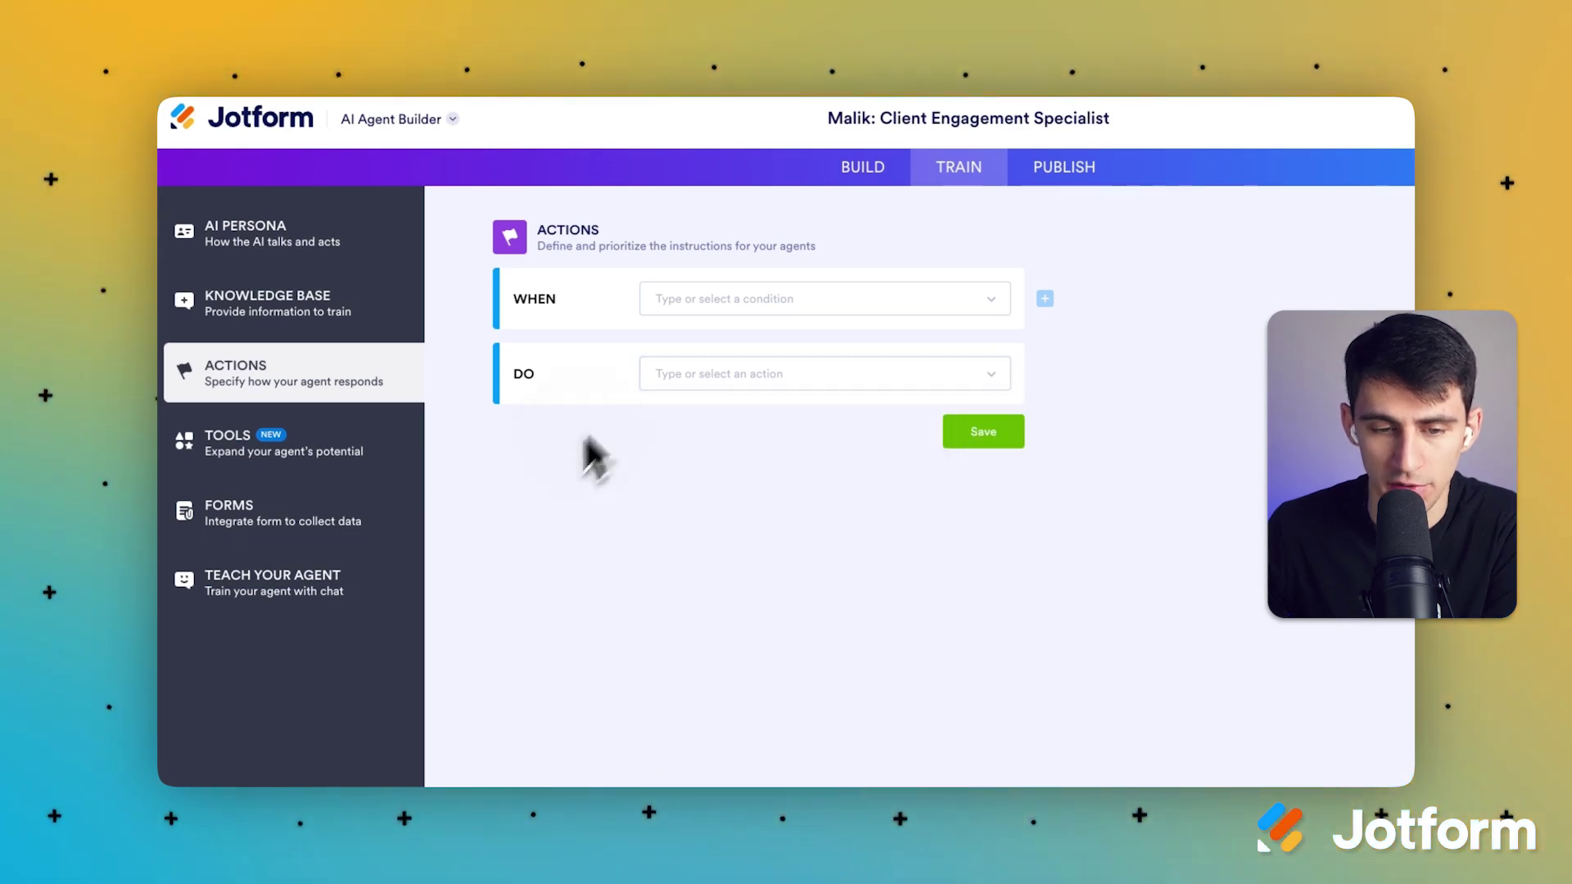
{"action": "left_click", "coordinate": [738, 299]}
{"action": "scroll", "coordinate": [747, 460], "scroll_direction": "down", "scroll_amount": 3}
{"action": "scroll", "coordinate": [719, 438], "scroll_direction": "up", "scroll_amount": 3}
{"action": "left_click", "coordinate": [614, 405]}
Step: Set the new rule's DO action to 'Send API request'
{"action": "left_click", "coordinate": [742, 300]}
{"action": "scroll", "coordinate": [762, 434], "scroll_direction": "down", "scroll_amount": 3}
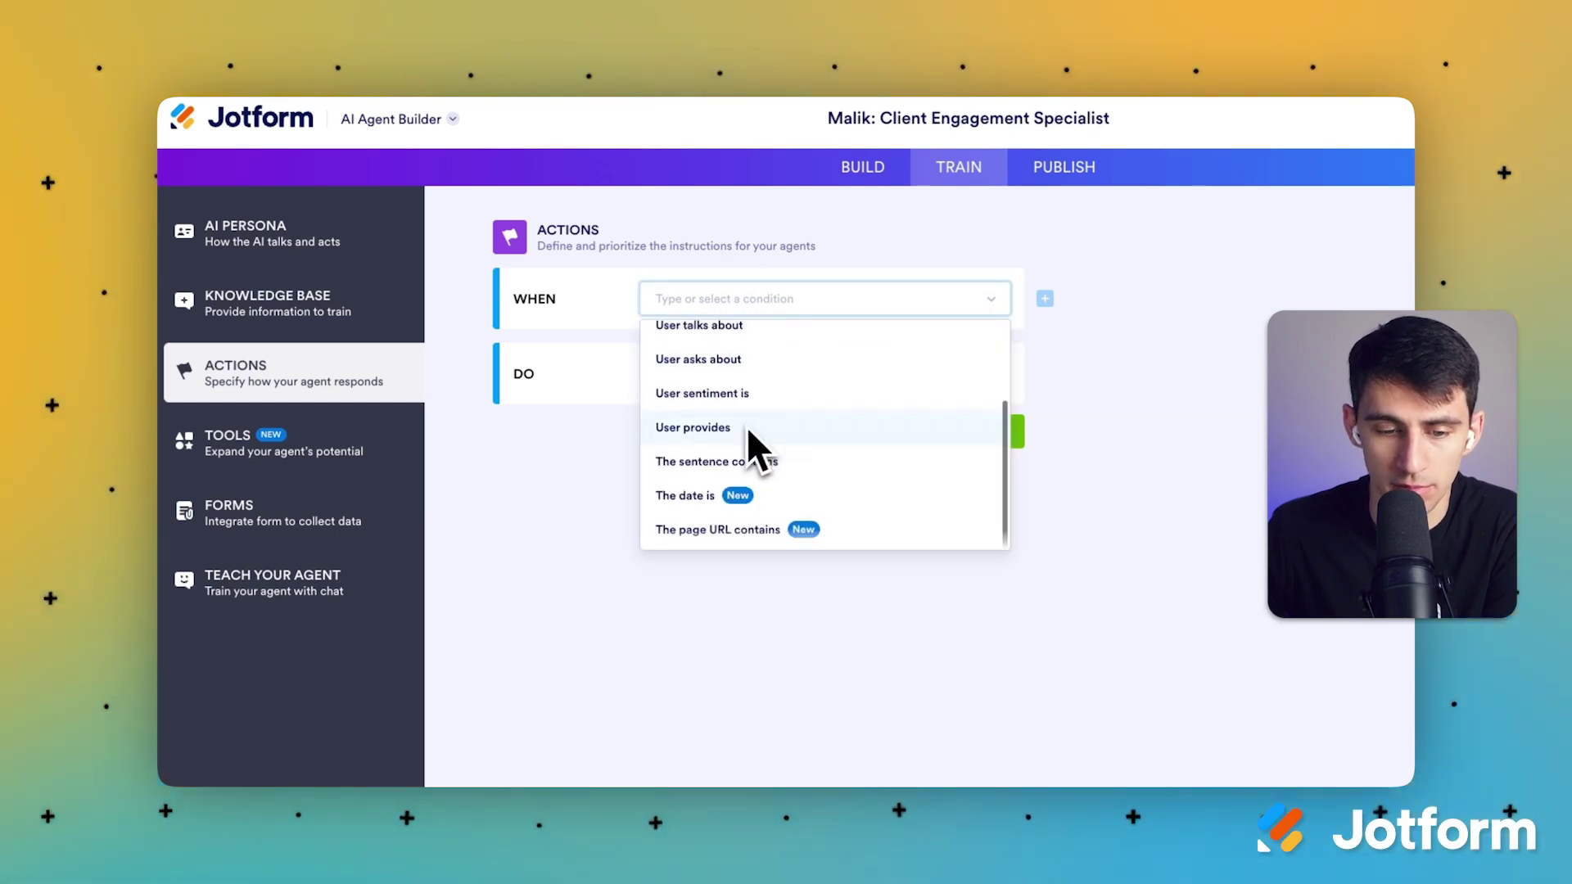
{"action": "left_click", "coordinate": [745, 373]}
{"action": "scroll", "coordinate": [794, 483], "scroll_direction": "down", "scroll_amount": 5}
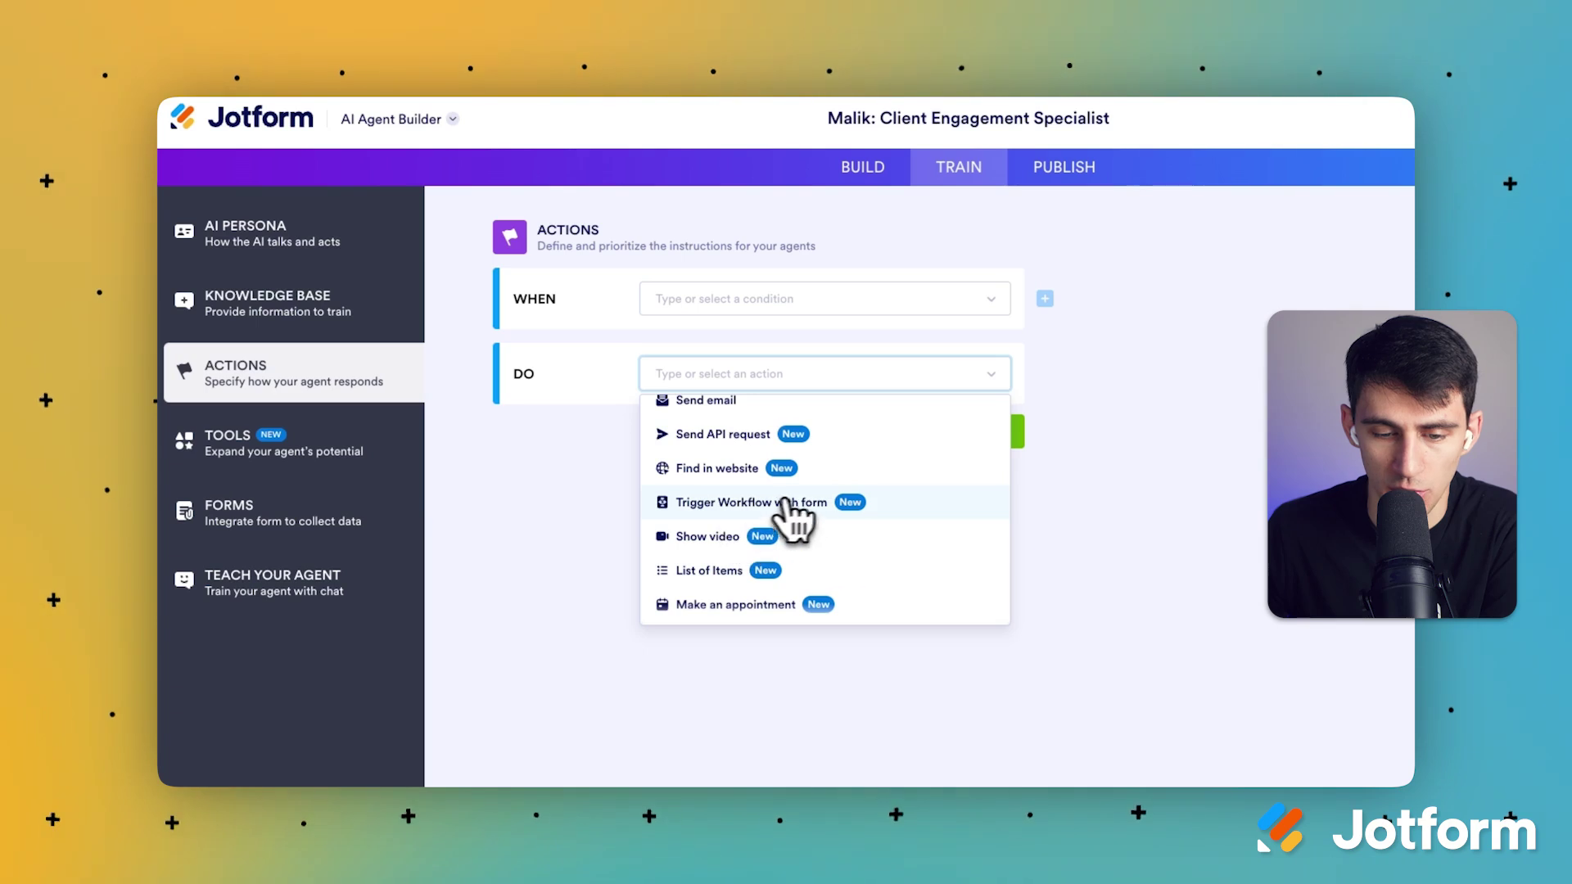
{"action": "left_click", "coordinate": [767, 436]}
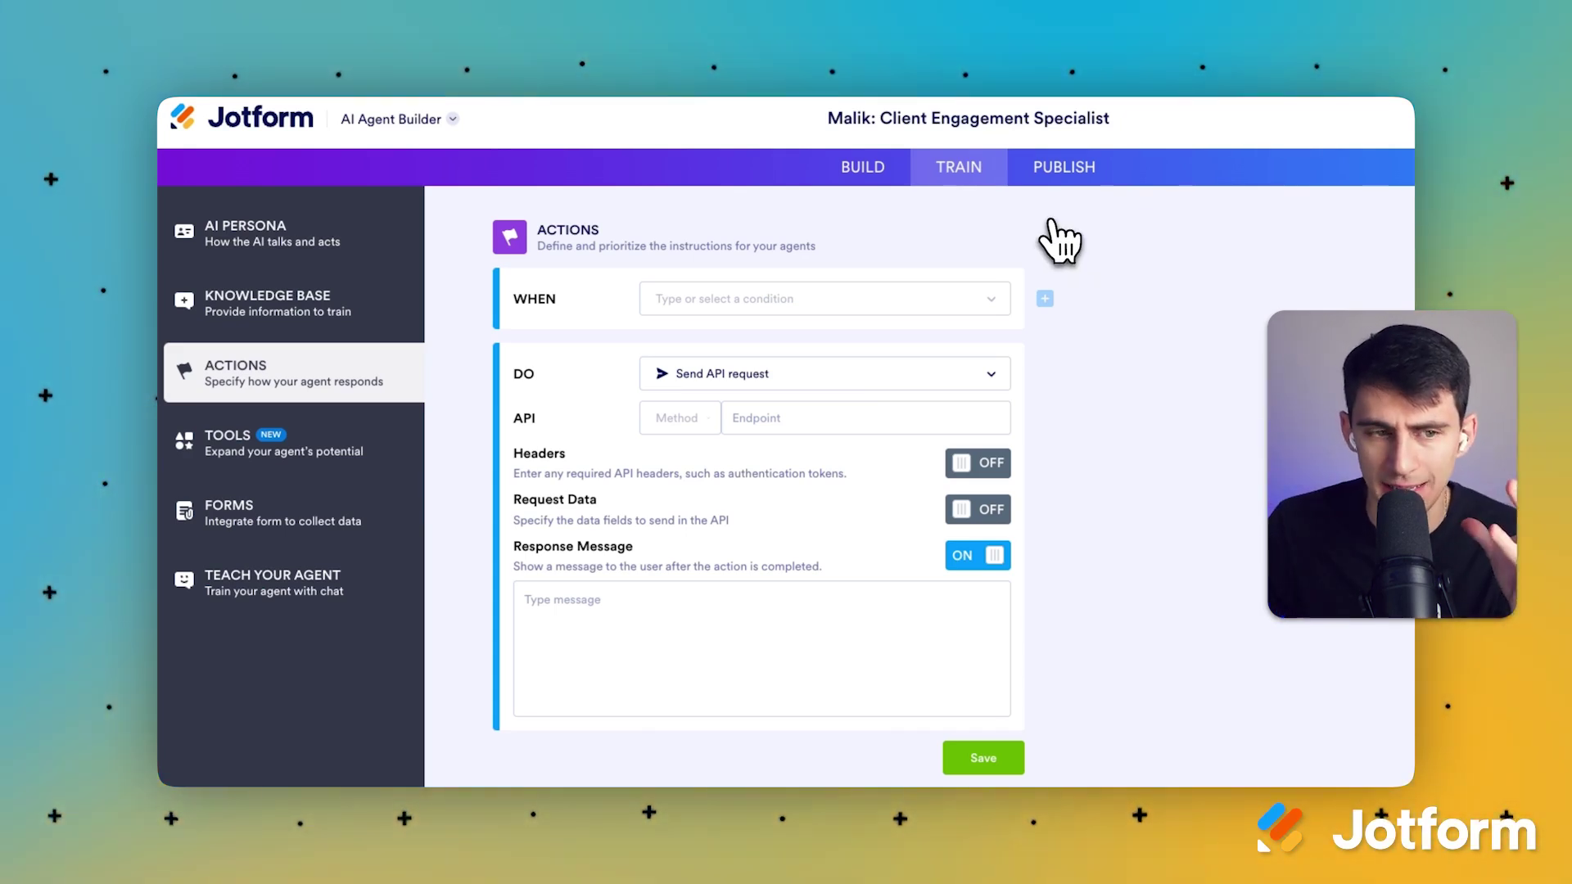
Step: Copy the agent's Quick Share link and open the published agent chat in a new tab
{"action": "left_click", "coordinate": [1065, 172]}
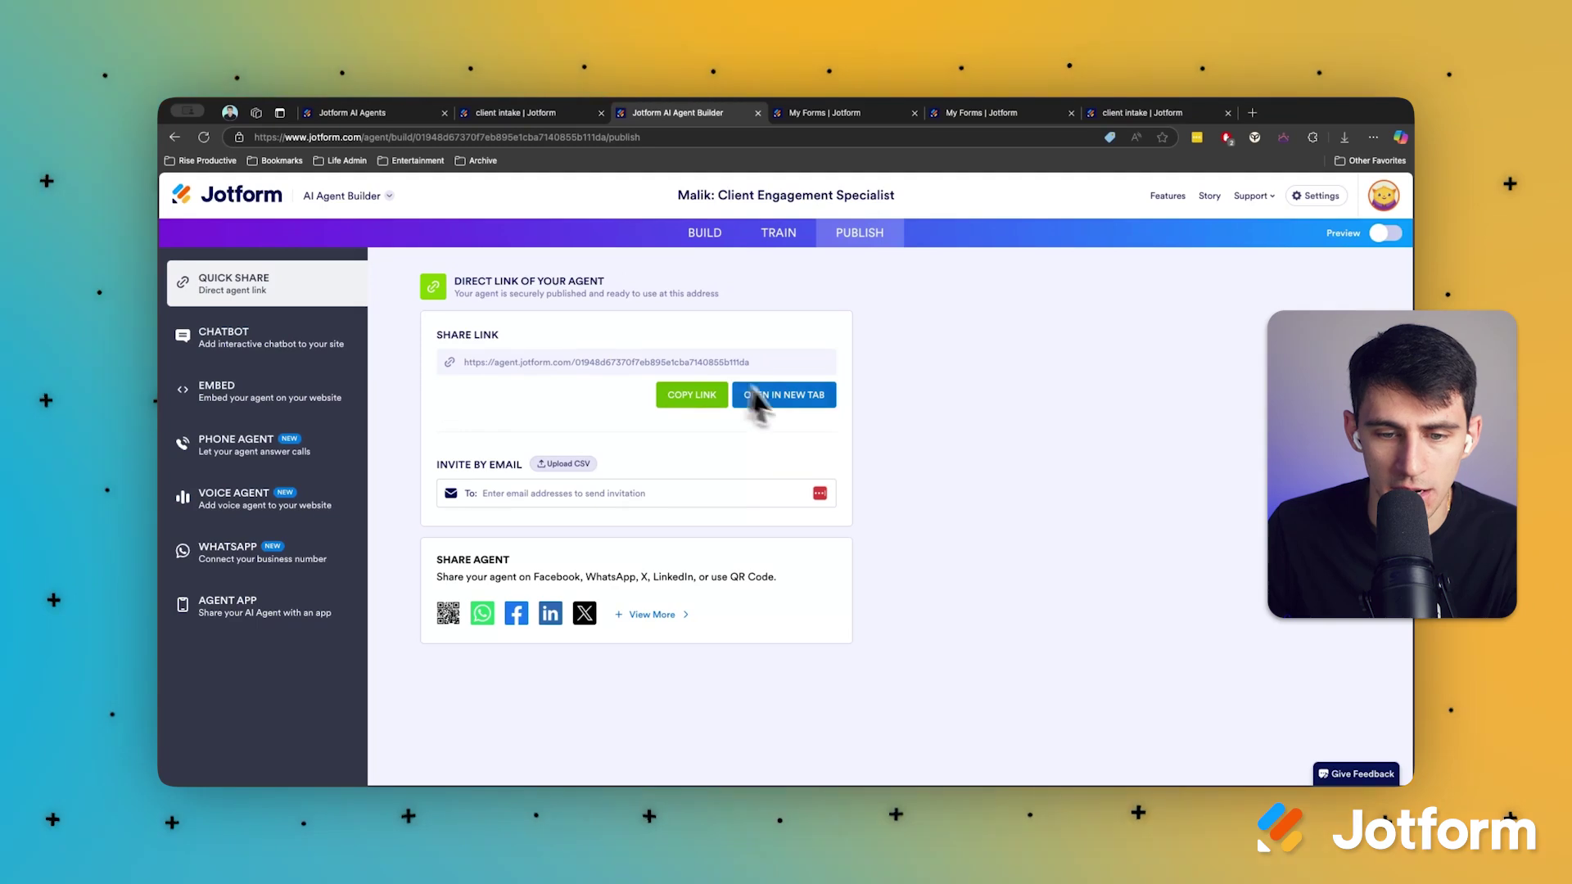
{"action": "left_click", "coordinate": [721, 396]}
{"action": "left_click", "coordinate": [747, 396]}
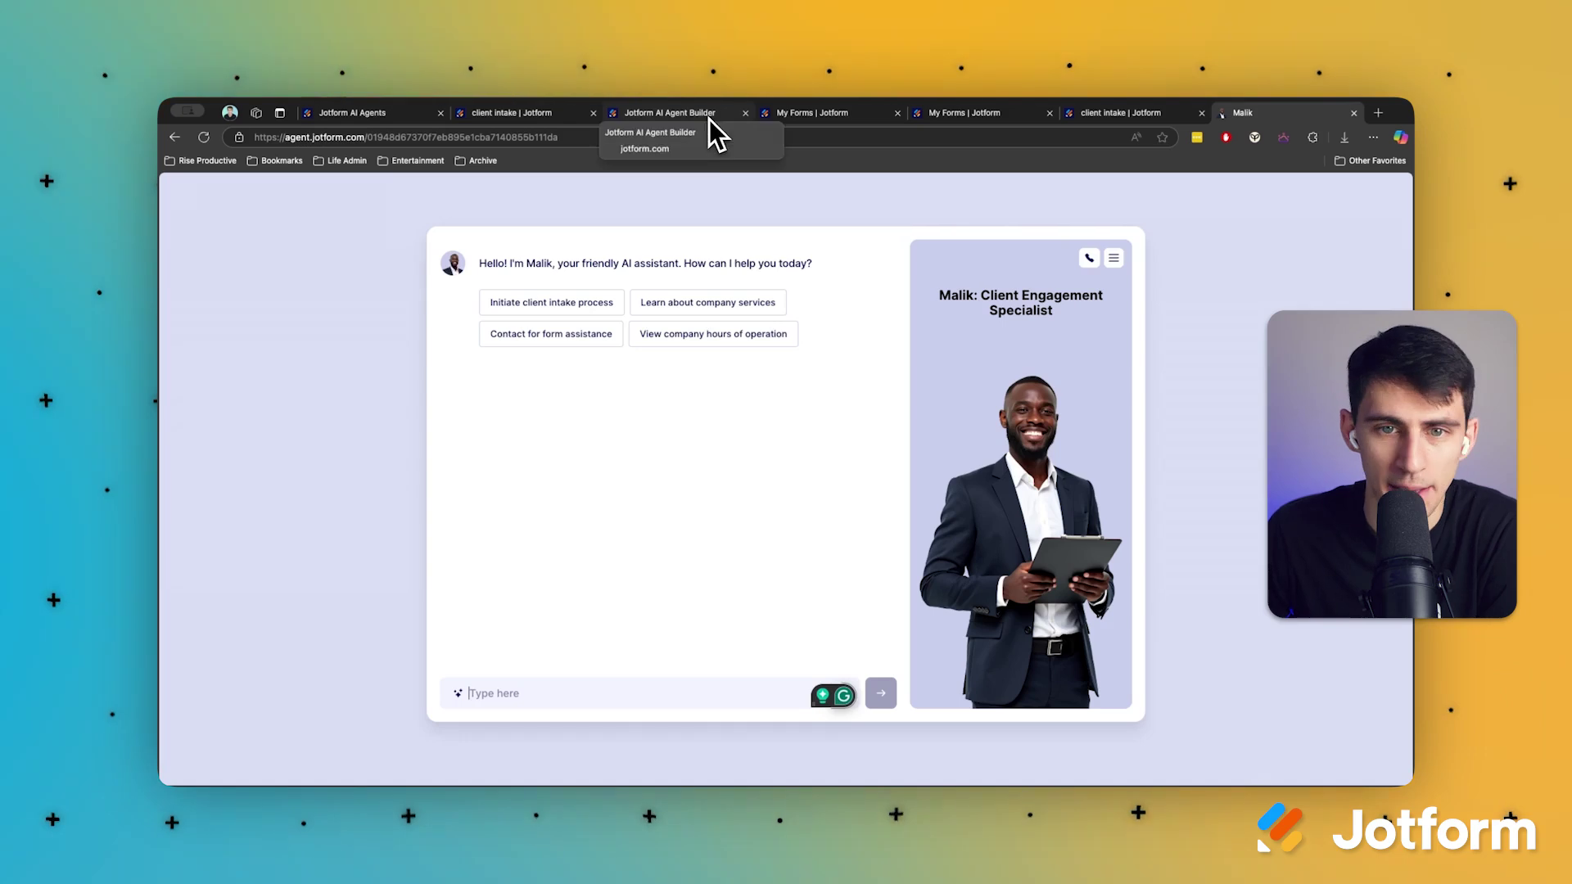
Step: Try the Chatbot popover on a sample website preview, then return to its builder settings
{"action": "left_click", "coordinate": [714, 116]}
{"action": "left_click", "coordinate": [316, 304]}
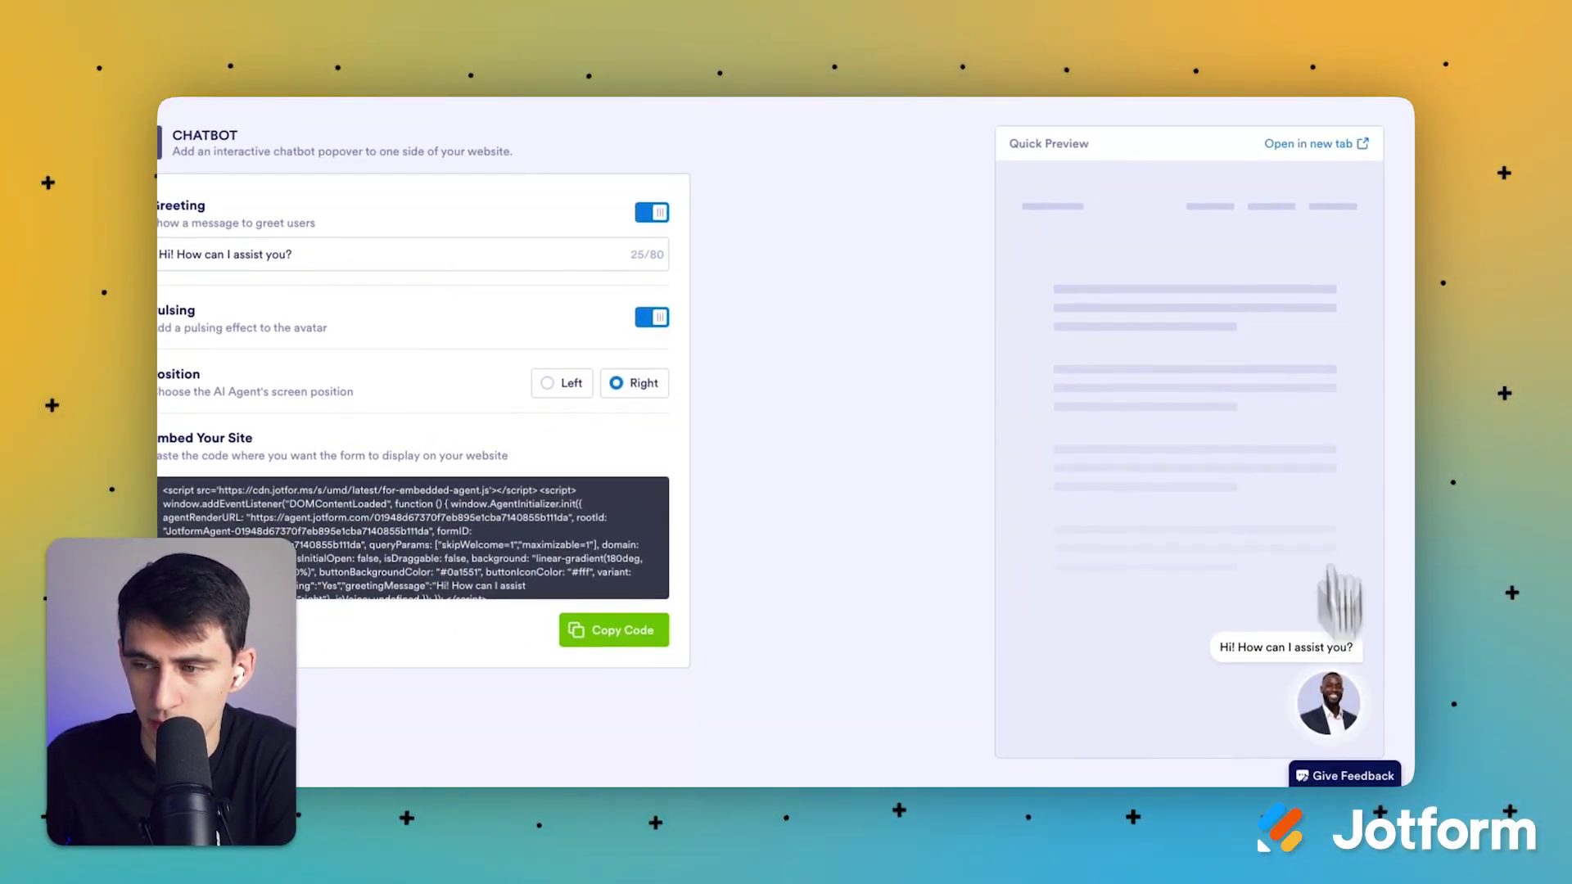
{"action": "left_click", "coordinate": [1351, 145]}
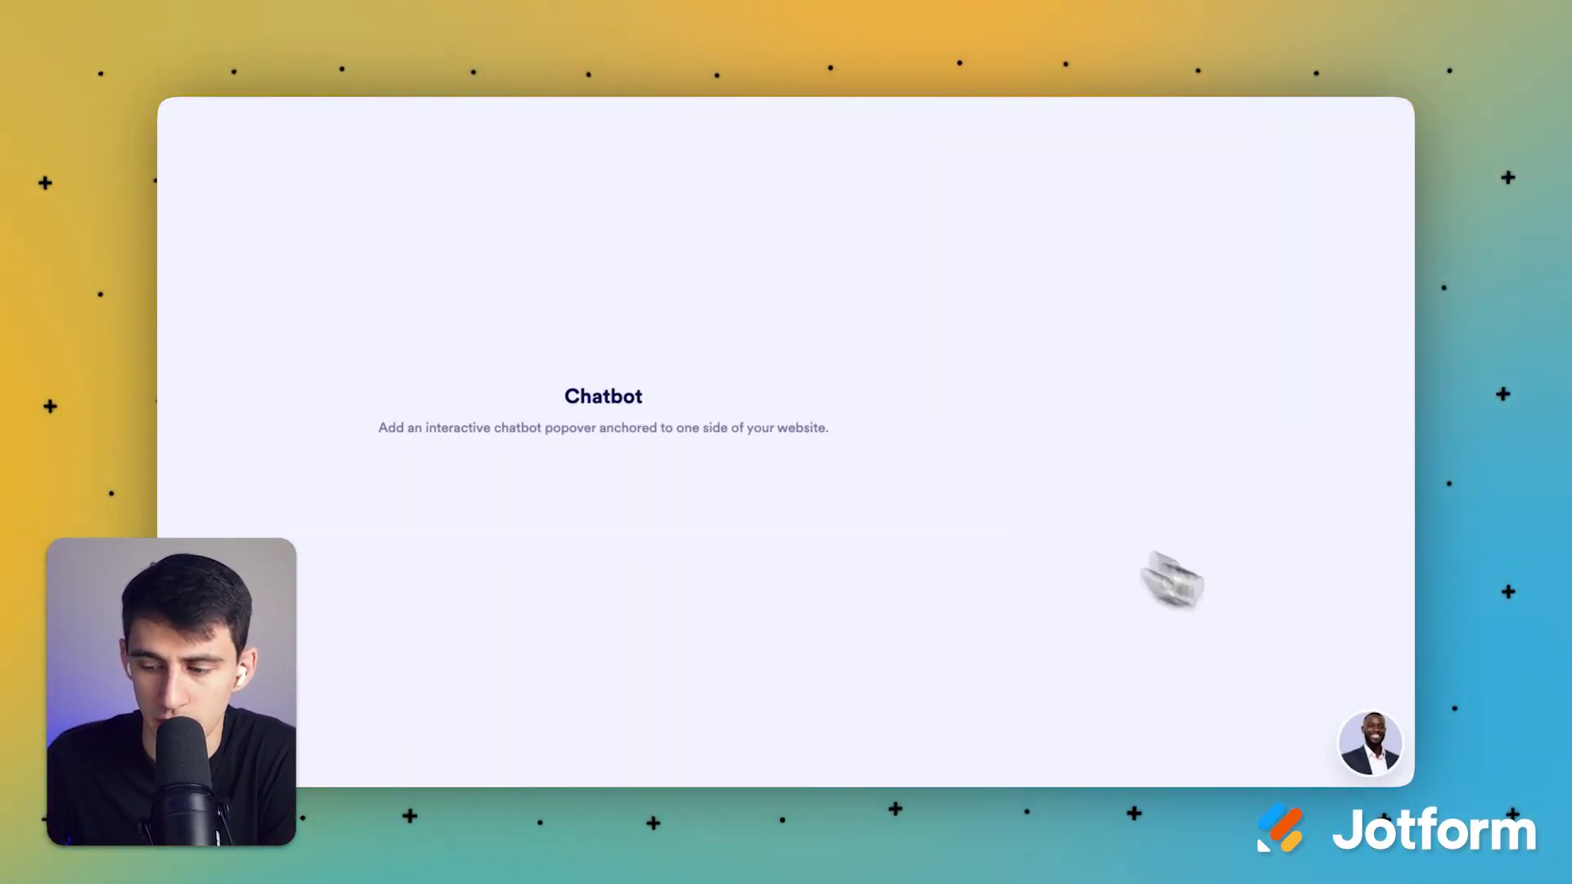
{"action": "left_click", "coordinate": [1364, 741]}
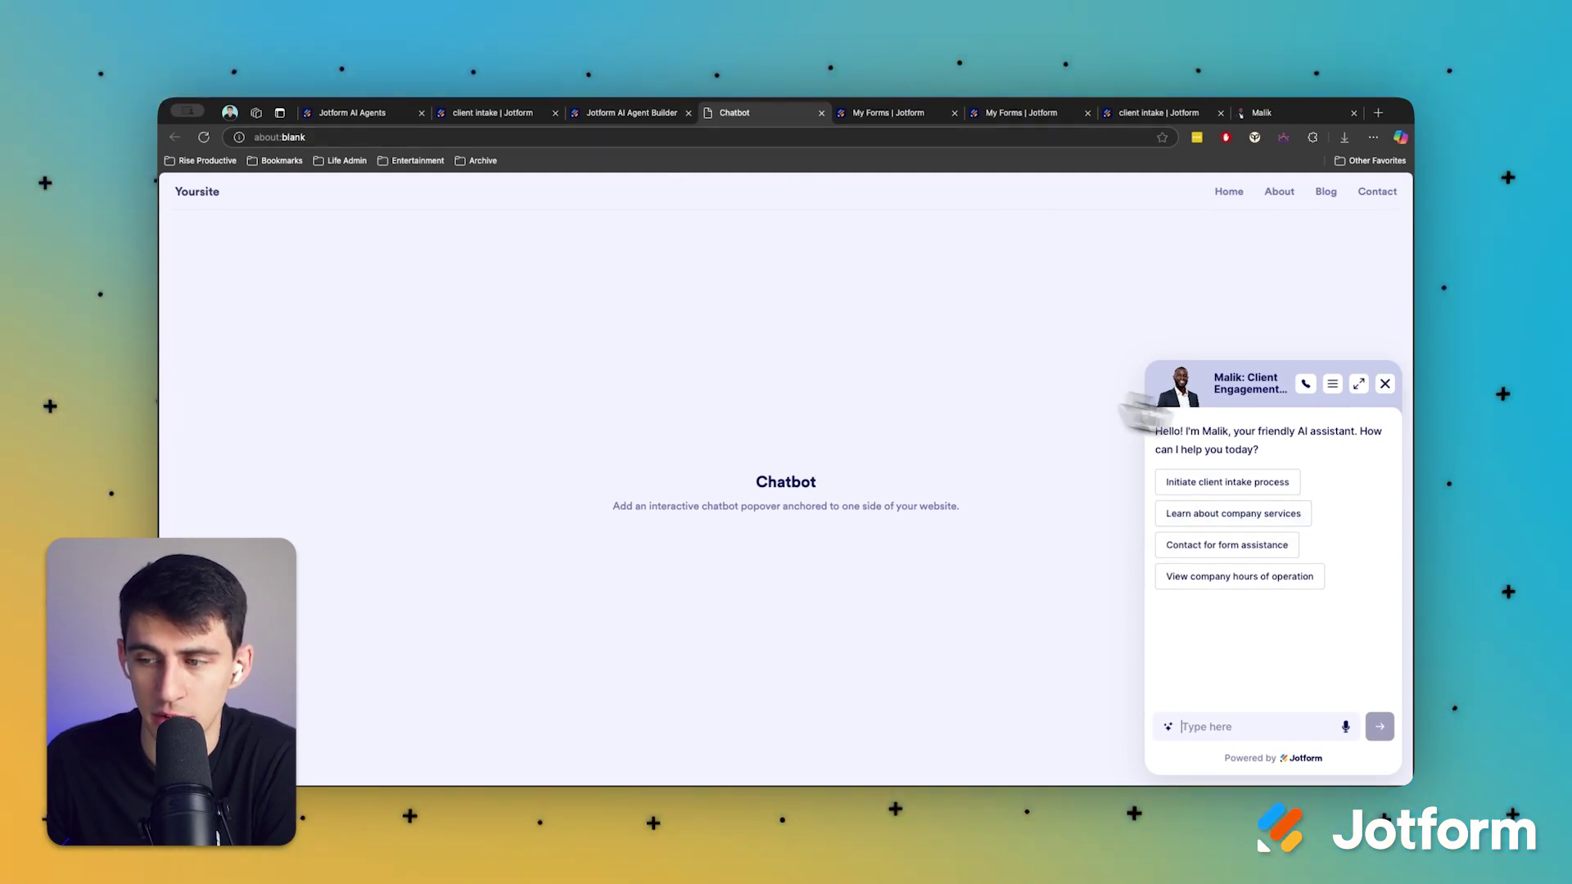
{"action": "left_click", "coordinate": [1384, 384]}
{"action": "left_click", "coordinate": [651, 116]}
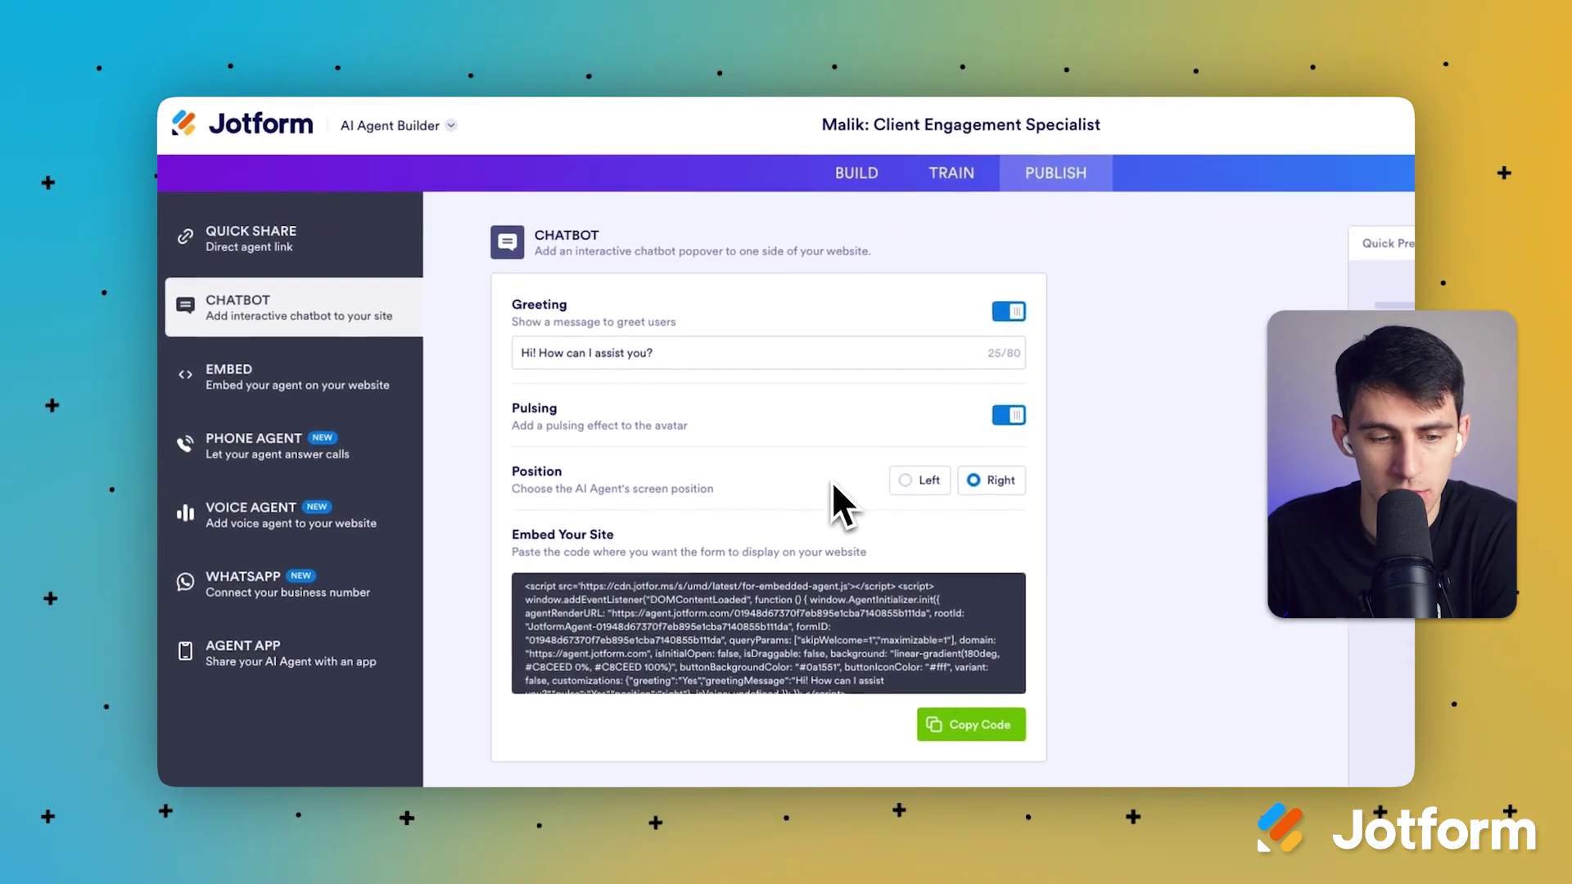
Step: Compare the Page, Chatbot, Lightbox, Popup and Wordpress embed styles, then show Phone Agent options
{"action": "left_click", "coordinate": [347, 369]}
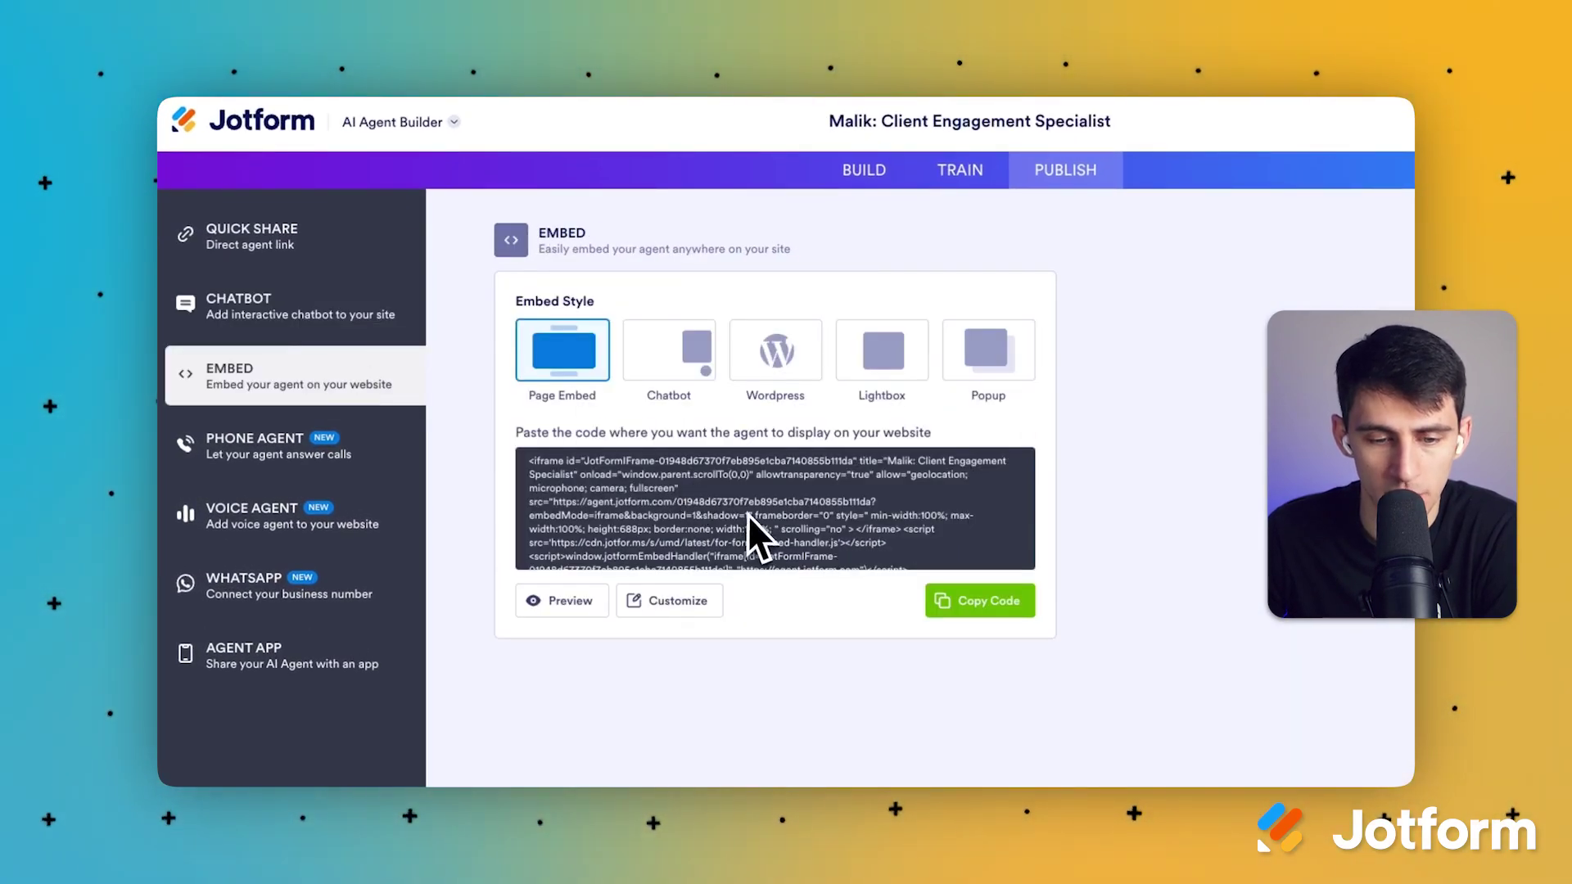
{"action": "left_click", "coordinate": [700, 483]}
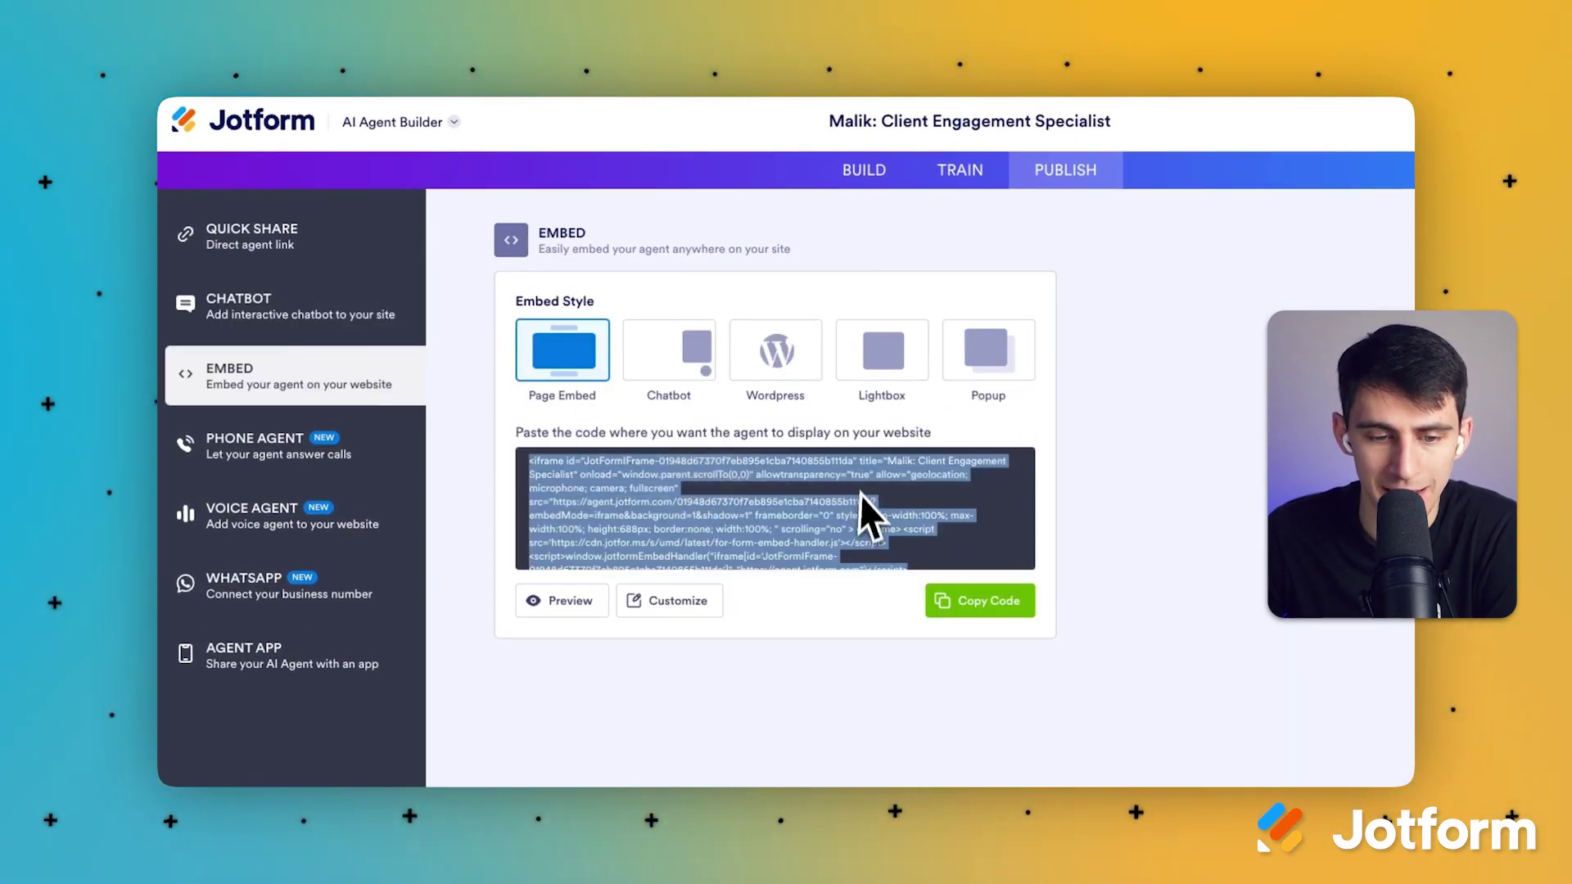
{"action": "left_click", "coordinate": [705, 367]}
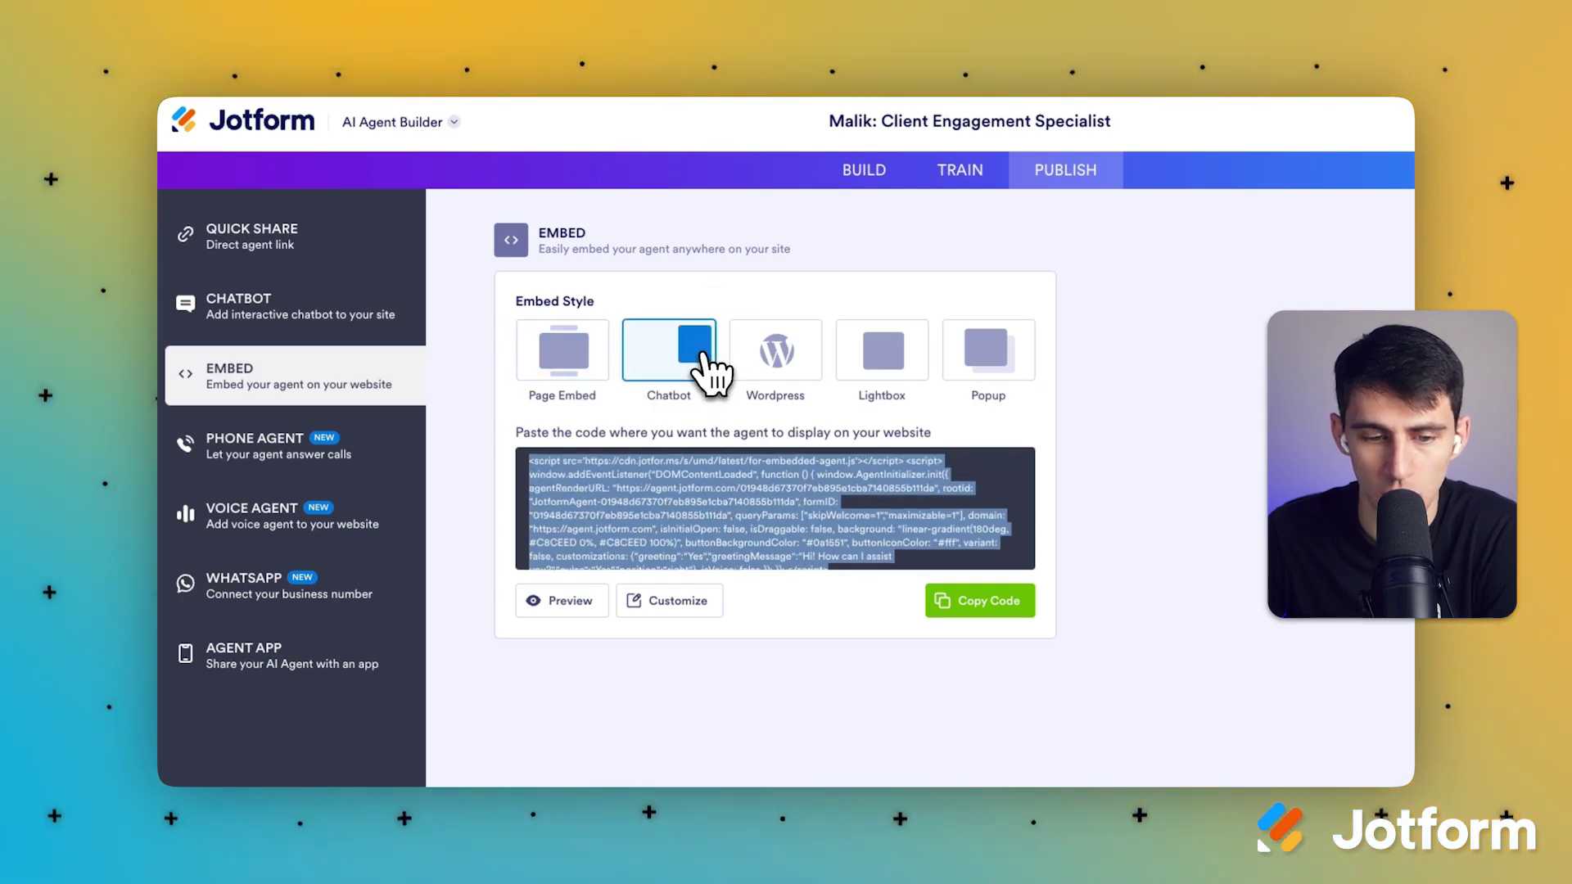
{"action": "left_click", "coordinate": [882, 352]}
{"action": "left_click", "coordinate": [978, 353]}
{"action": "left_click", "coordinate": [882, 356]}
{"action": "left_click", "coordinate": [775, 352]}
{"action": "left_click", "coordinate": [608, 362]}
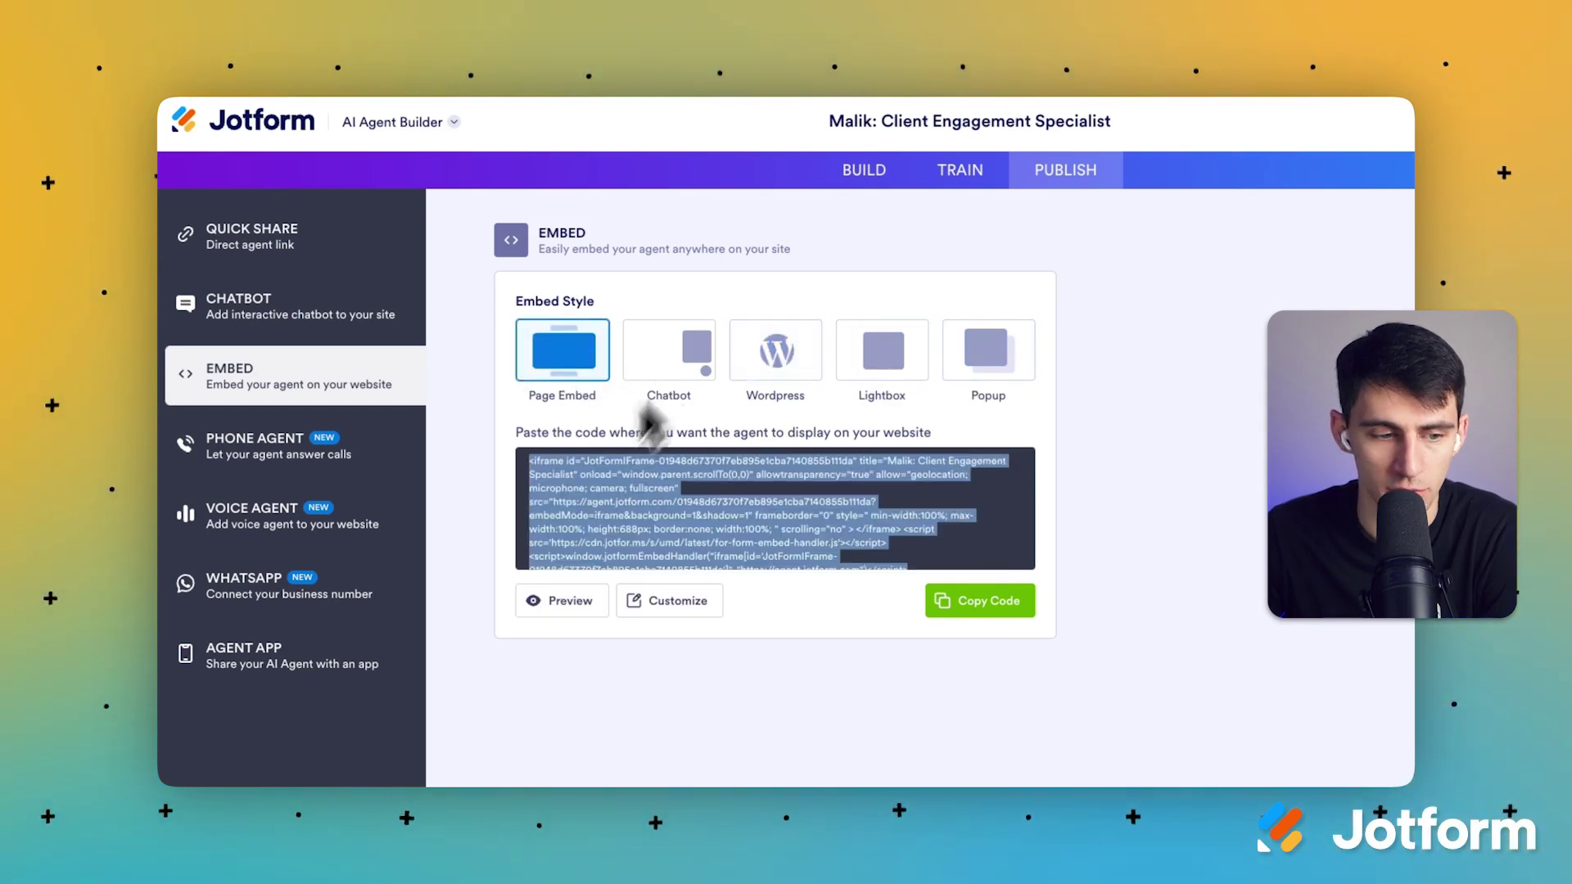
{"action": "left_click", "coordinate": [356, 465]}
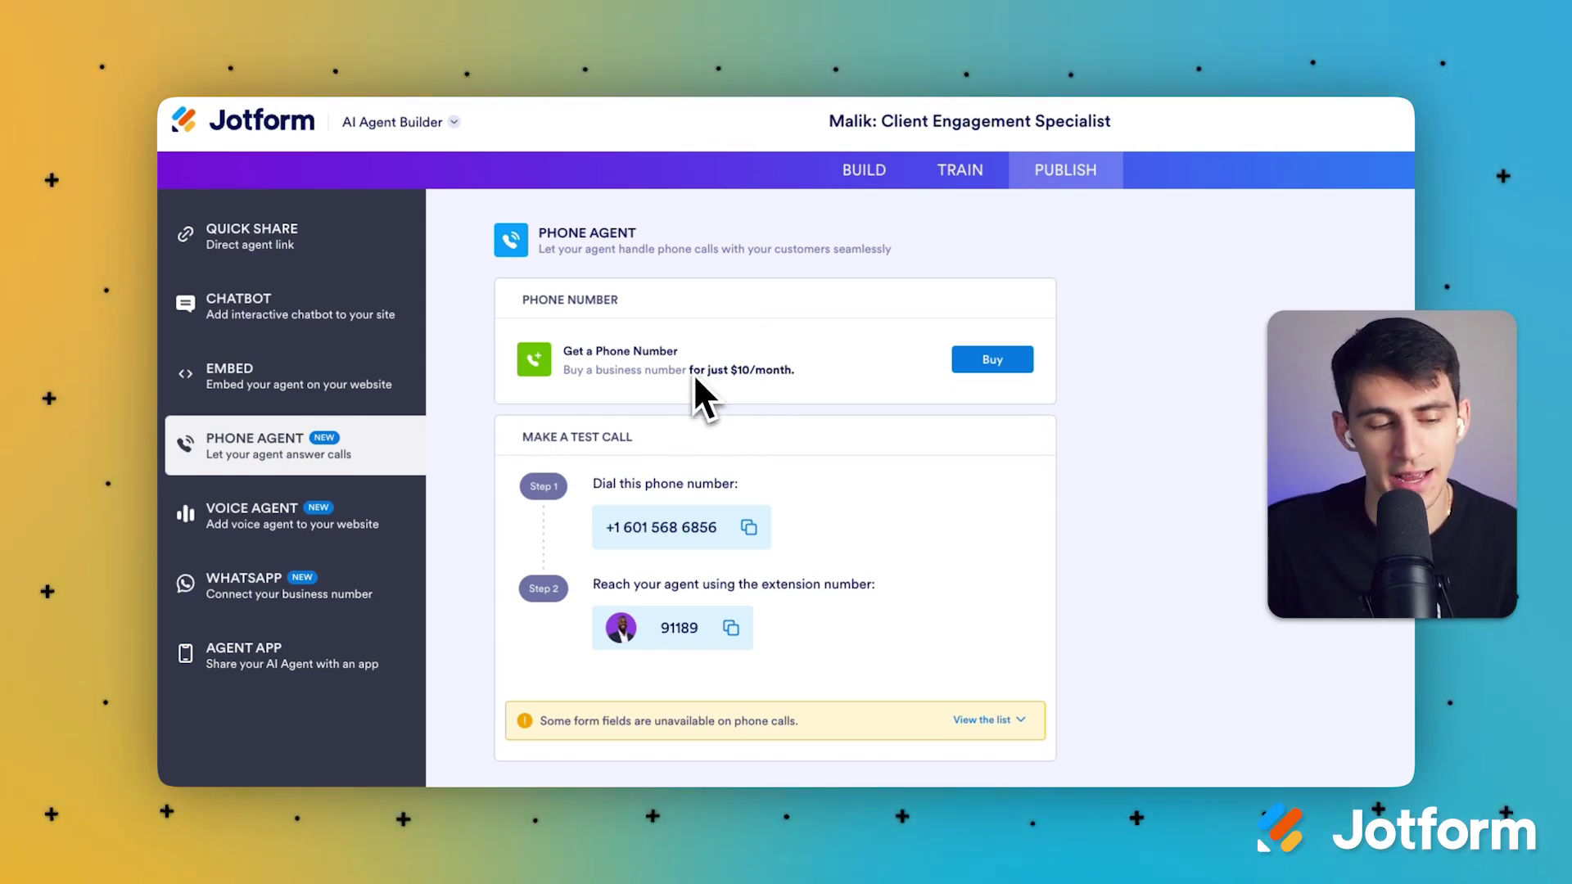
Step: Review the Voice Agent publishing page, then switch to the WhatsApp Business connection page
{"action": "left_click", "coordinate": [414, 515]}
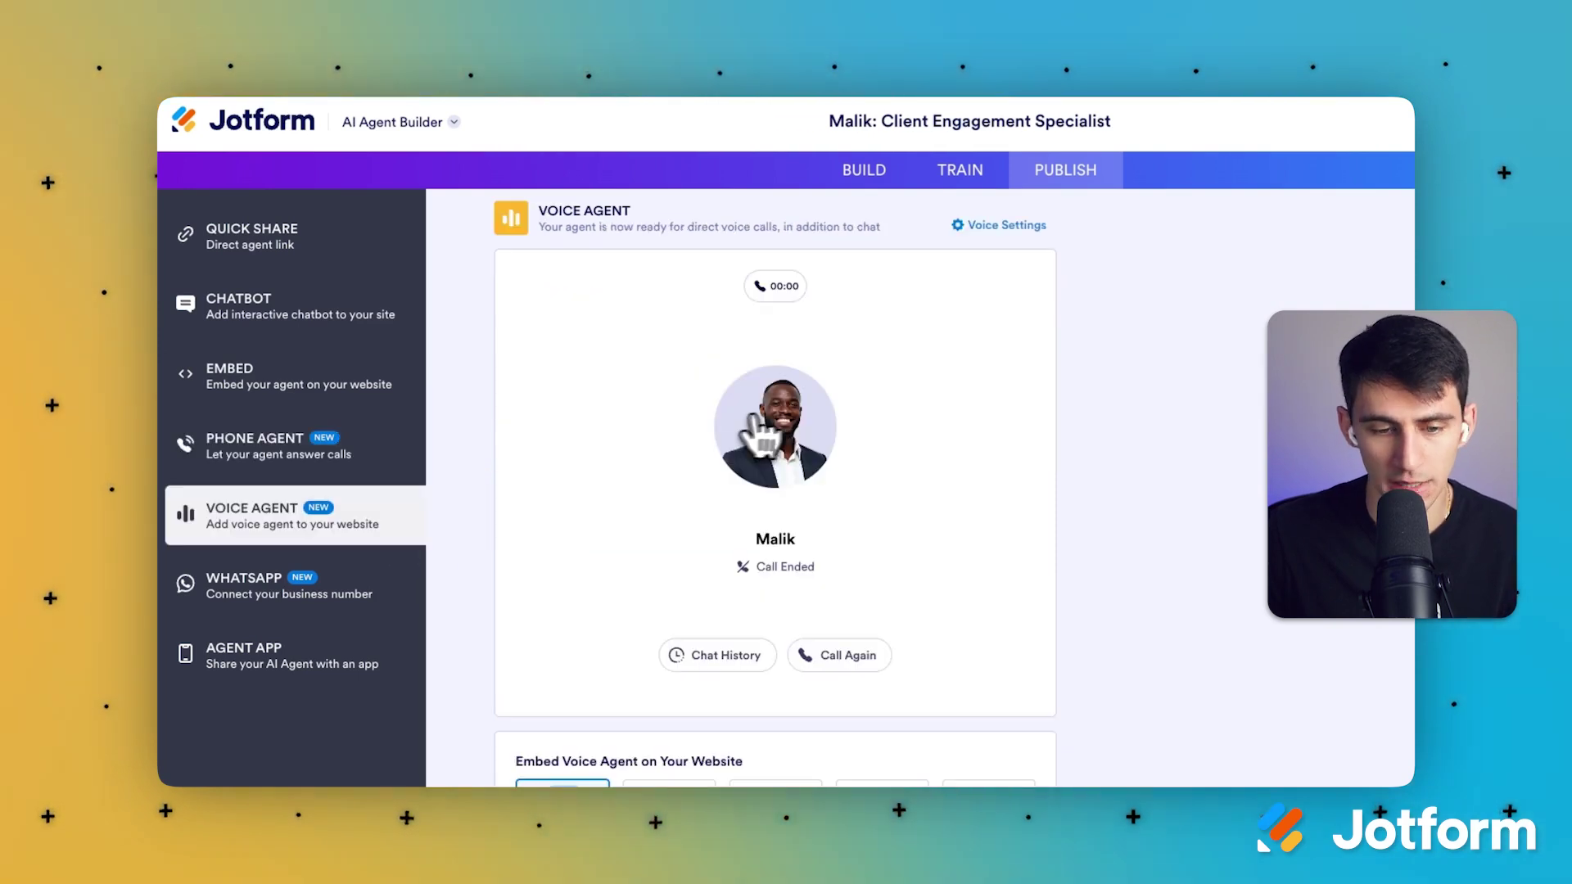
{"action": "scroll", "coordinate": [819, 459], "scroll_direction": "up", "scroll_amount": 1}
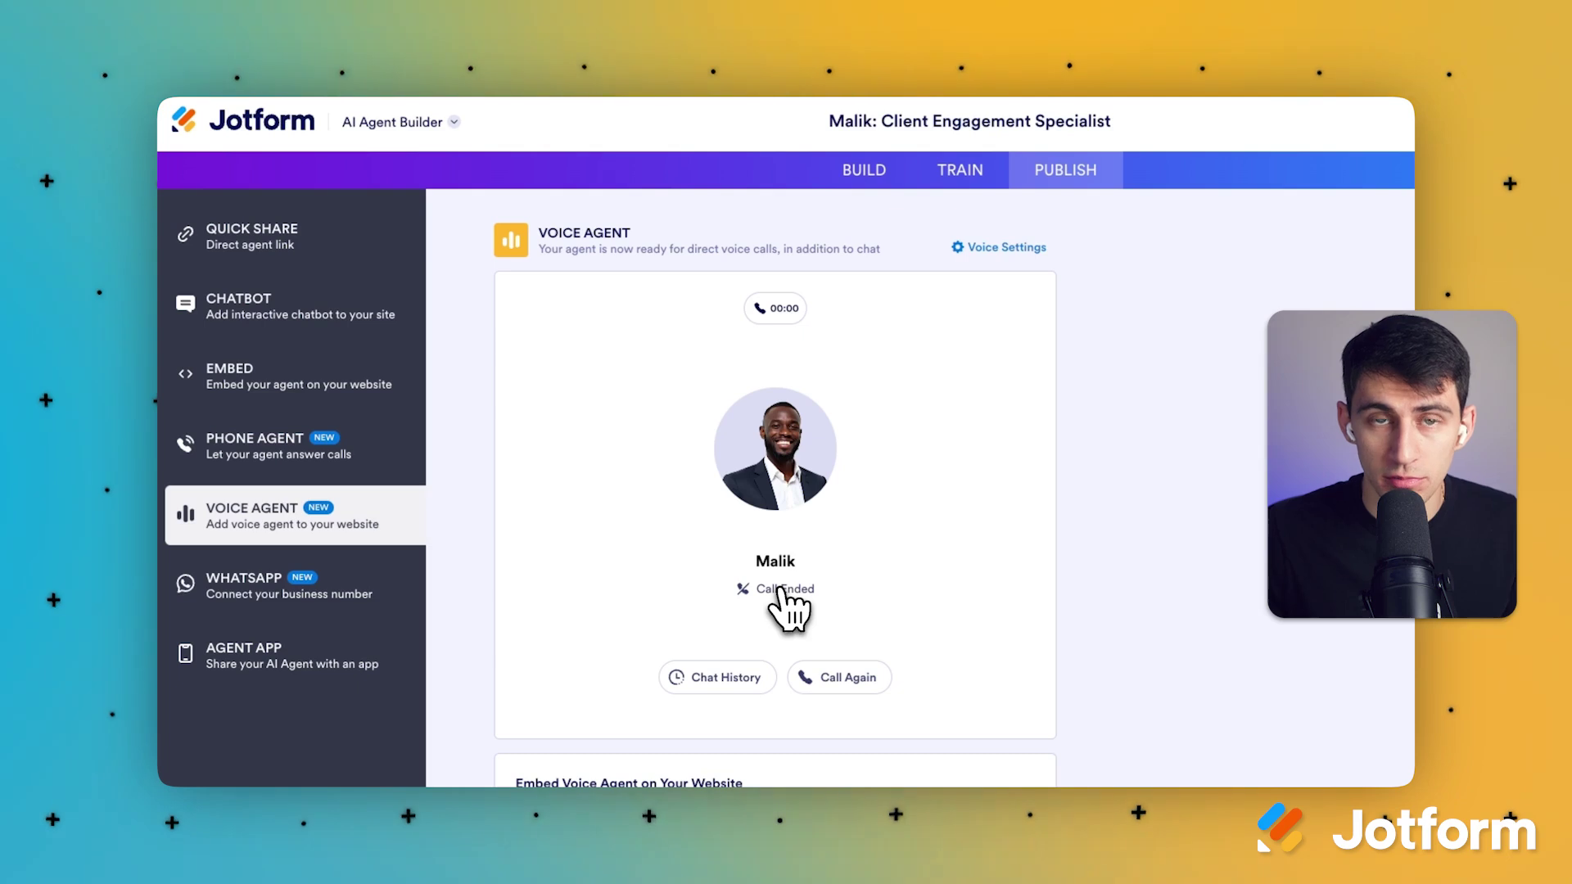
{"action": "left_click", "coordinate": [309, 585]}
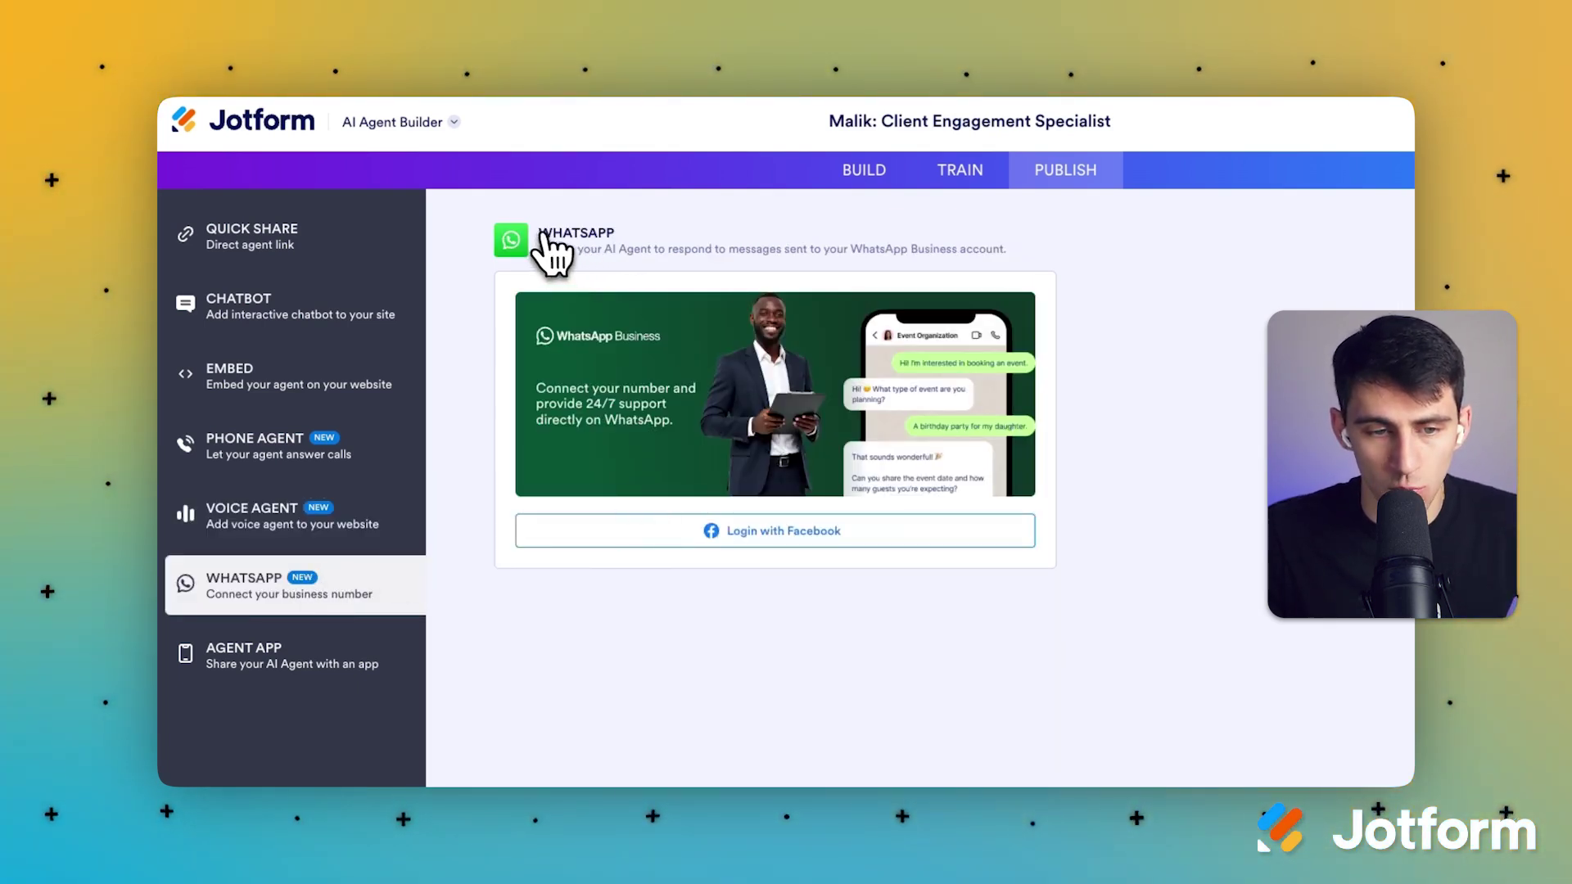
Step: Review the Agent App share link and settings, and check the phone preview's device choices
{"action": "left_click", "coordinate": [306, 665]}
{"action": "scroll", "coordinate": [982, 484], "scroll_direction": "down", "scroll_amount": 1}
{"action": "scroll", "coordinate": [950, 483], "scroll_direction": "up", "scroll_amount": 1}
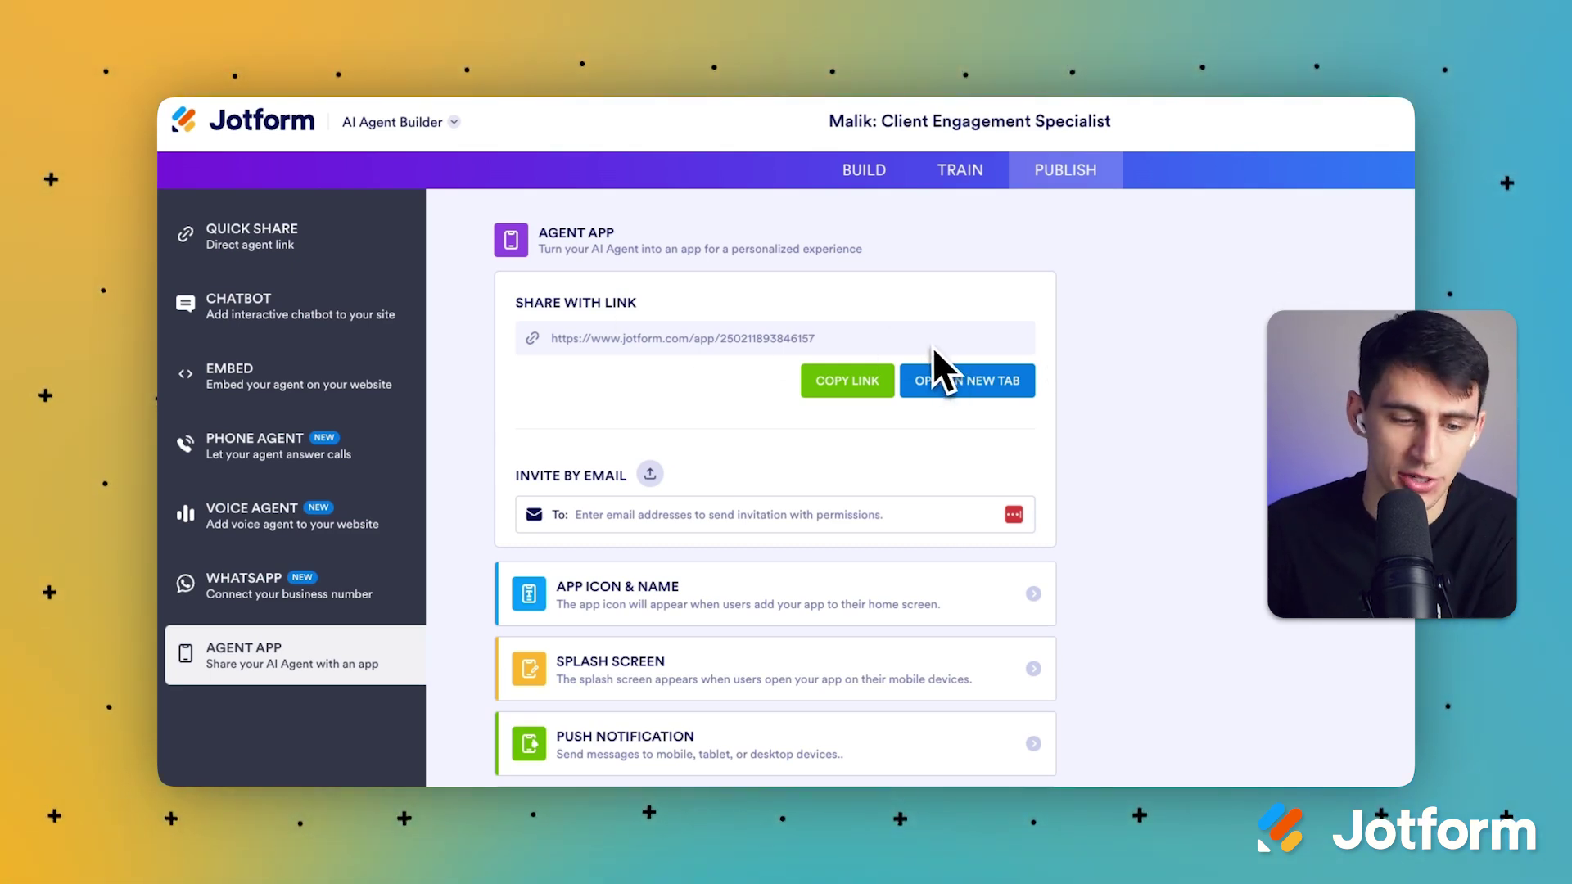
{"action": "scroll", "coordinate": [936, 362], "scroll_direction": "down", "scroll_amount": 1}
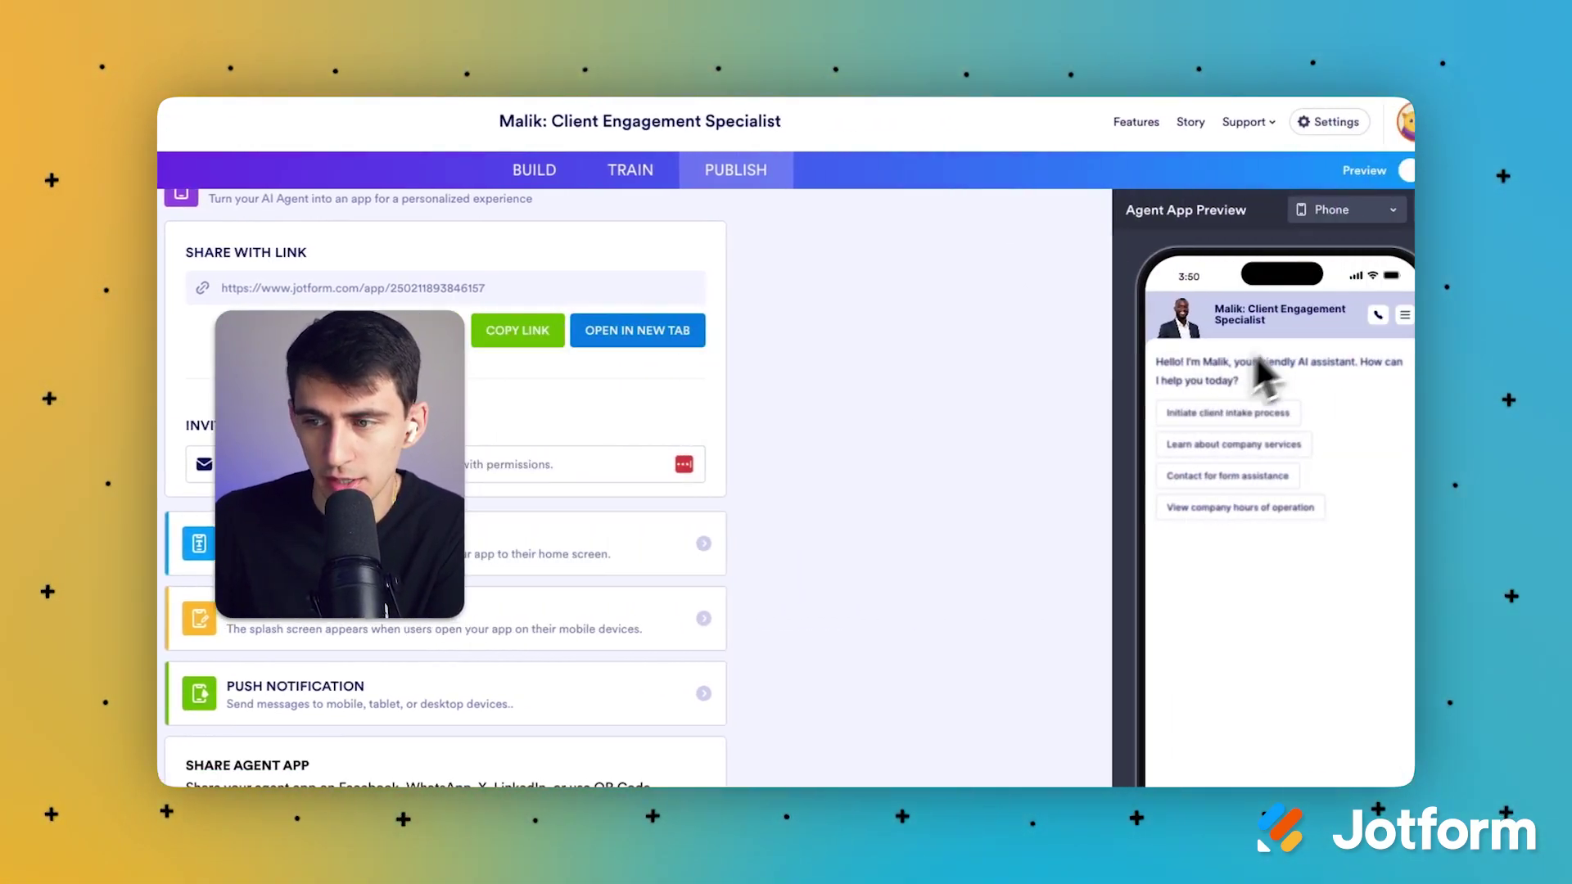
{"action": "left_click", "coordinate": [1309, 210]}
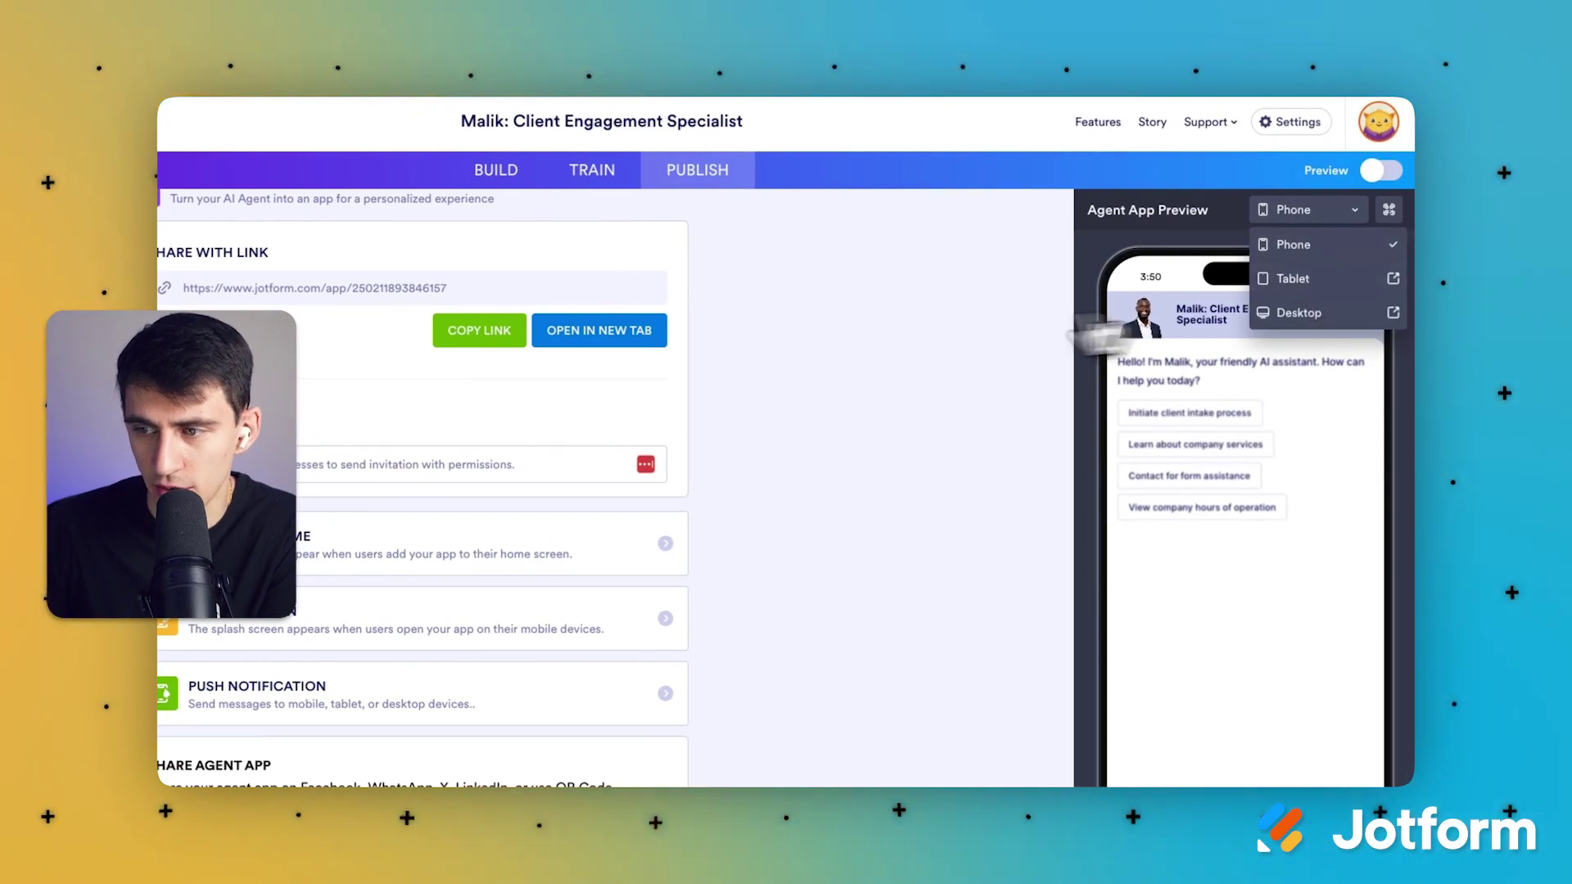
{"action": "left_click", "coordinate": [1007, 350]}
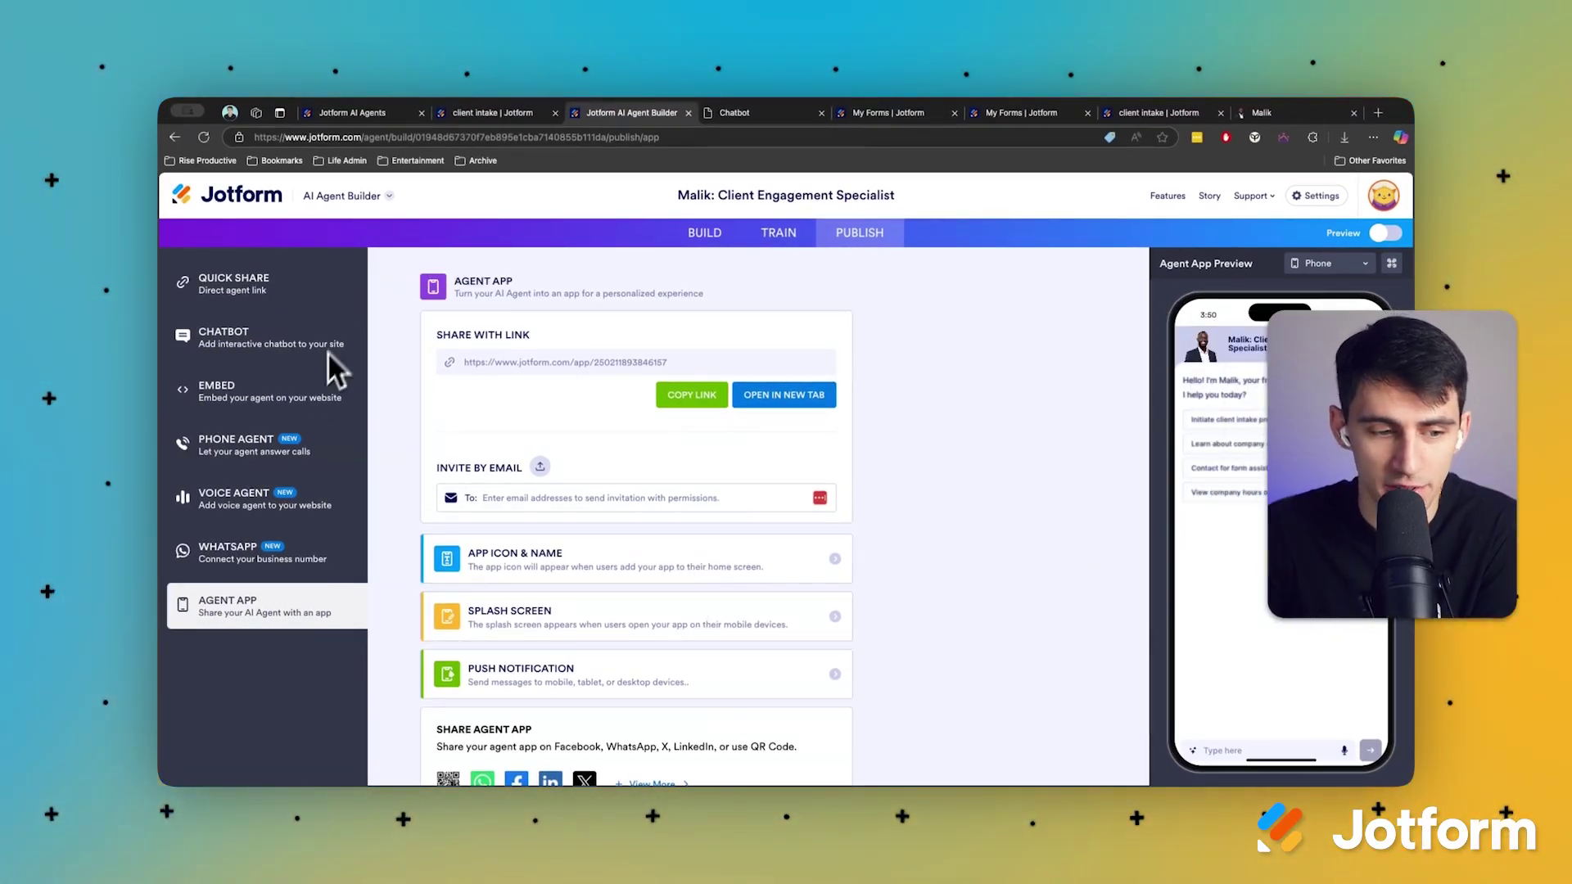
Step: From Train > Forms, edit the Client Intake form and select its New Client header
{"action": "left_click", "coordinate": [779, 235]}
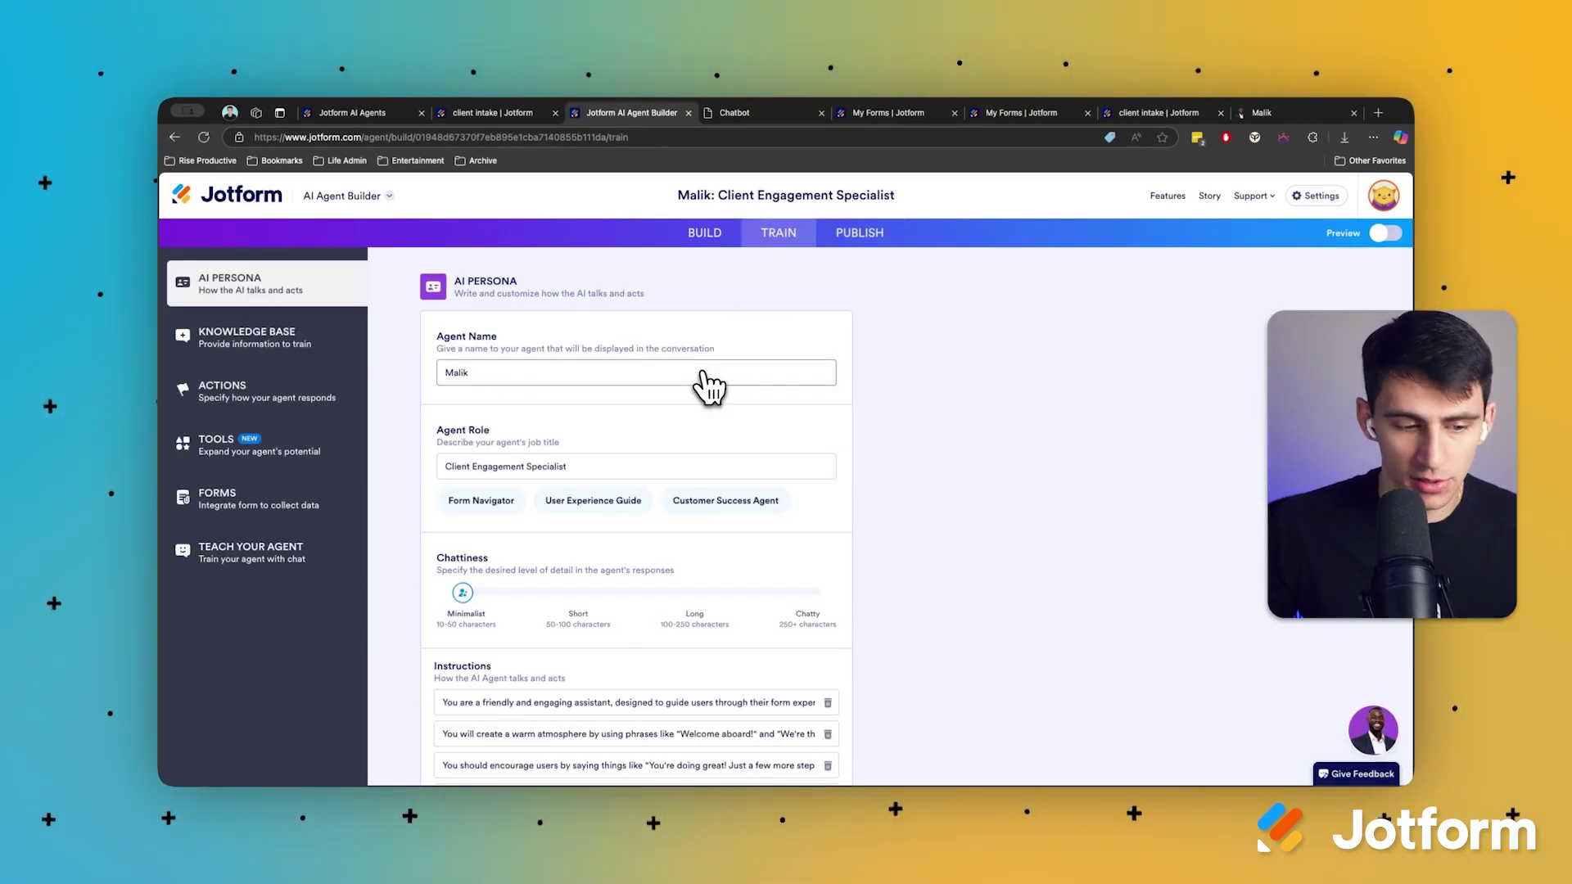
{"action": "left_click", "coordinate": [294, 518]}
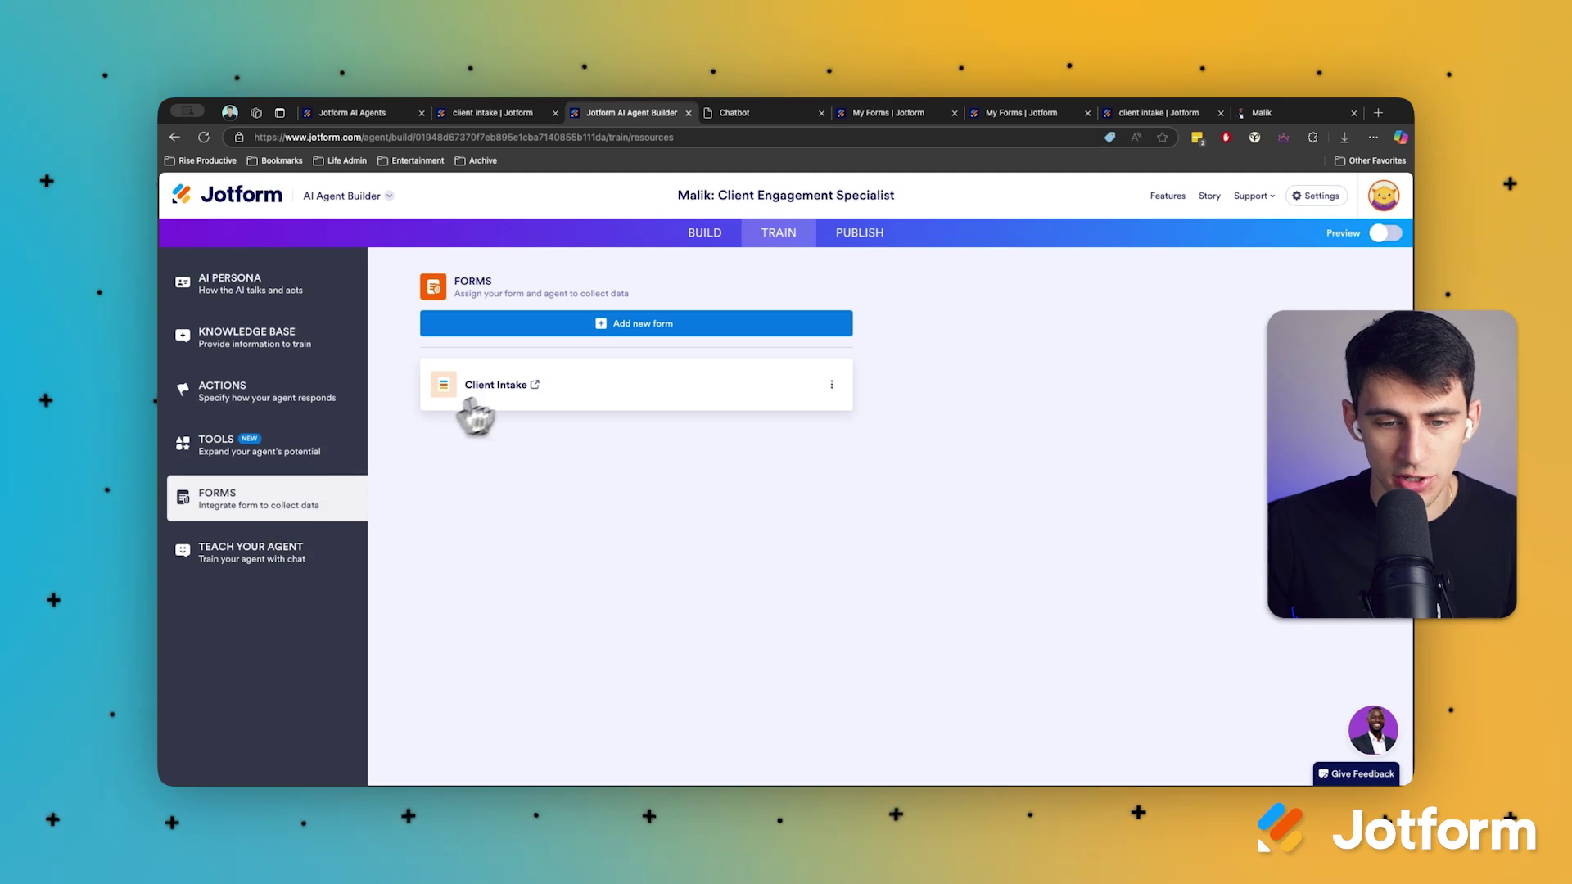
{"action": "left_click", "coordinate": [834, 385]}
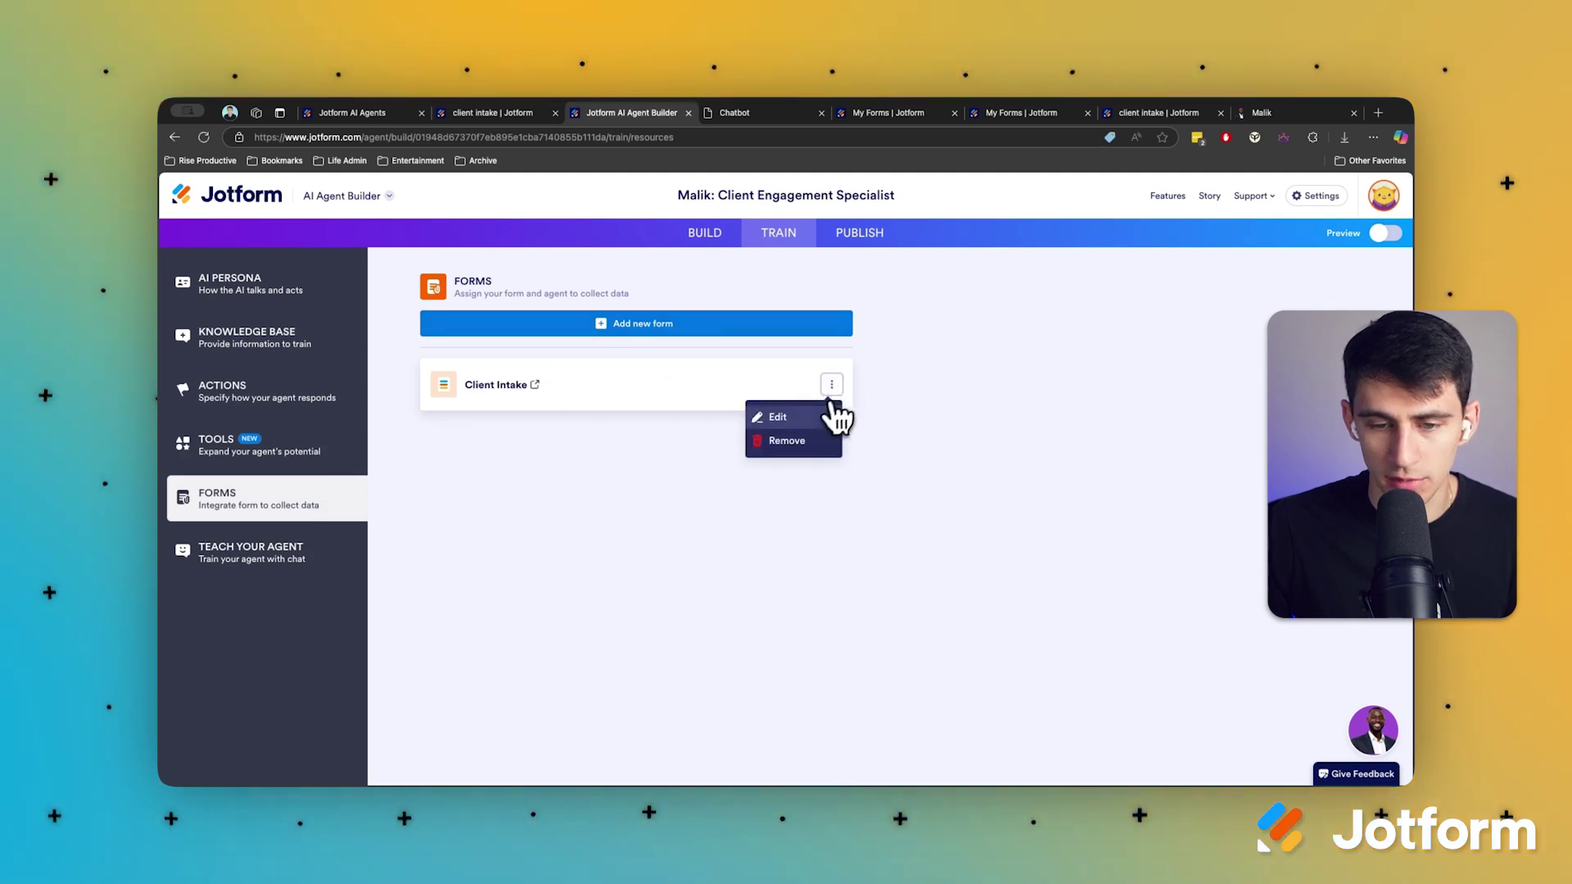
{"action": "left_click", "coordinate": [809, 414]}
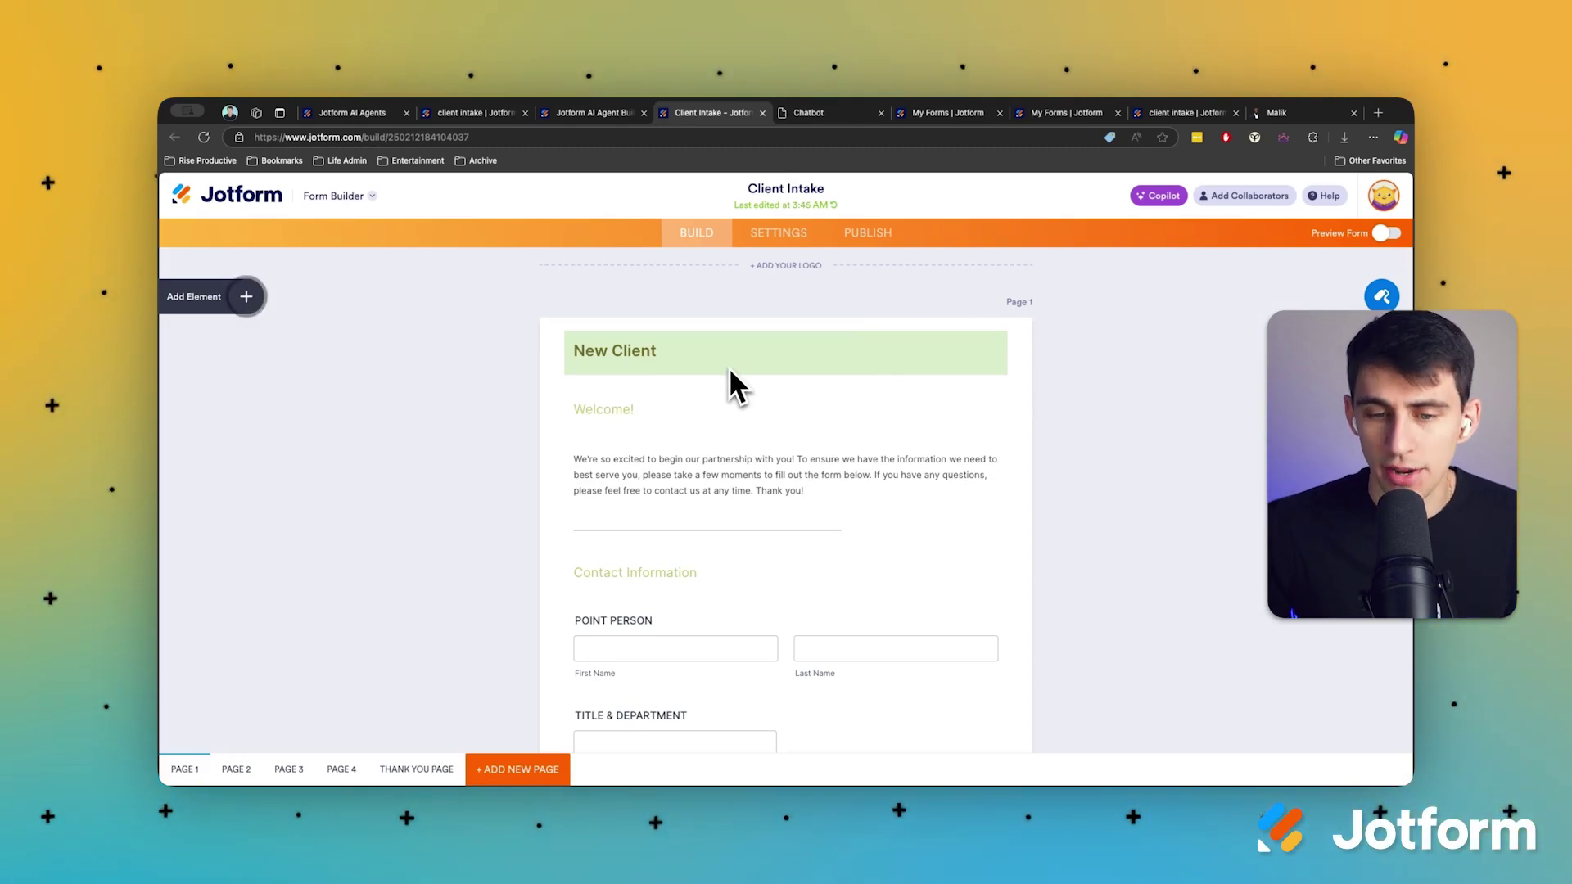
{"action": "left_click", "coordinate": [629, 359]}
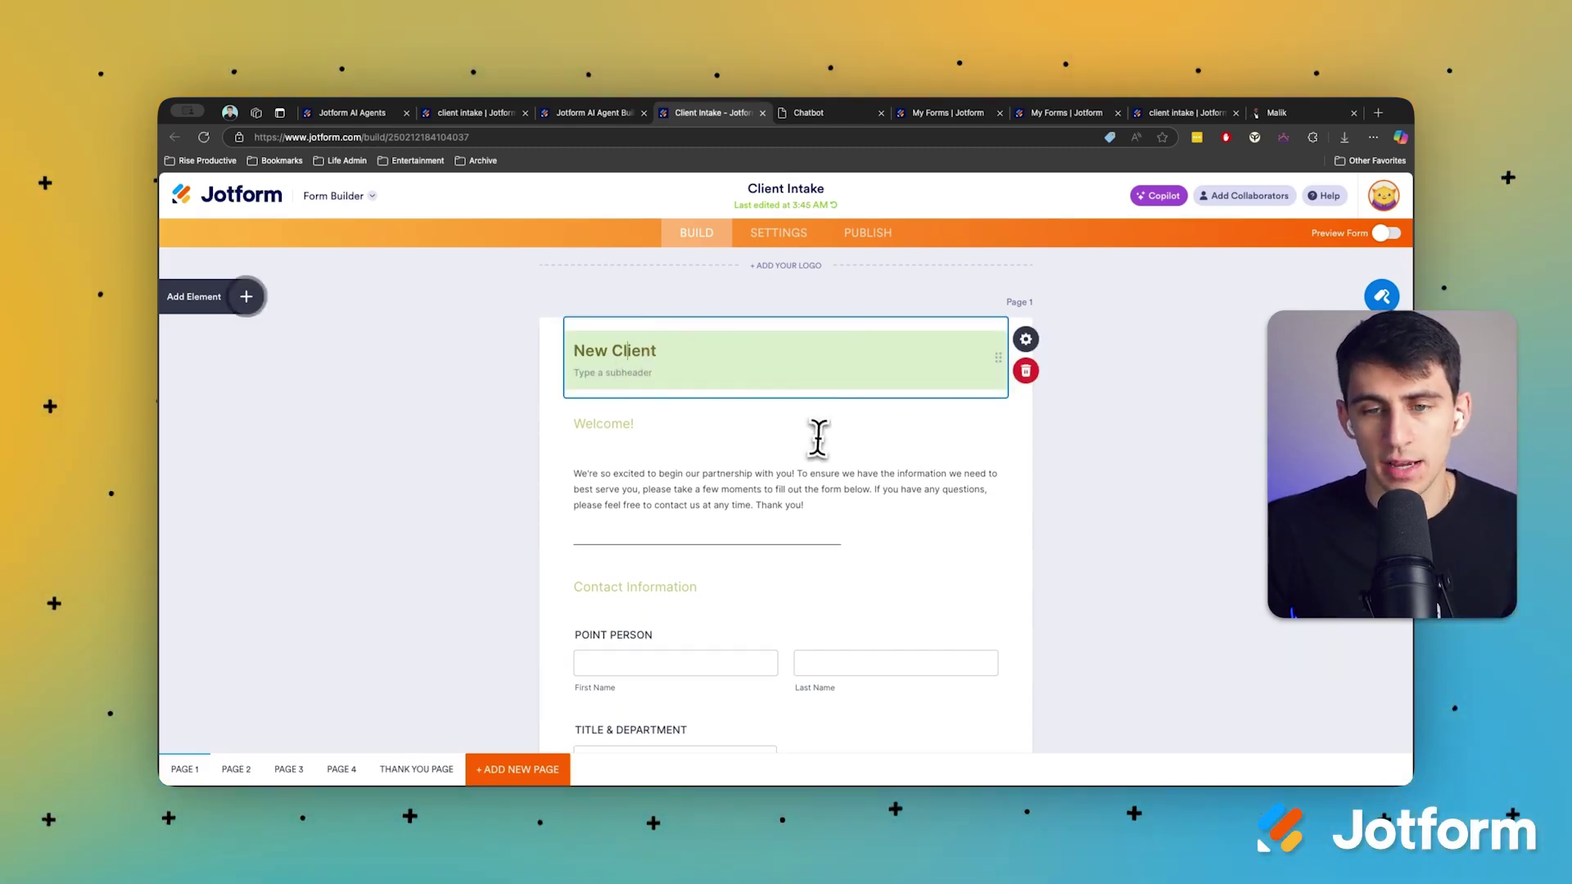
{"action": "scroll", "coordinate": [816, 436], "scroll_direction": "down", "scroll_amount": 3}
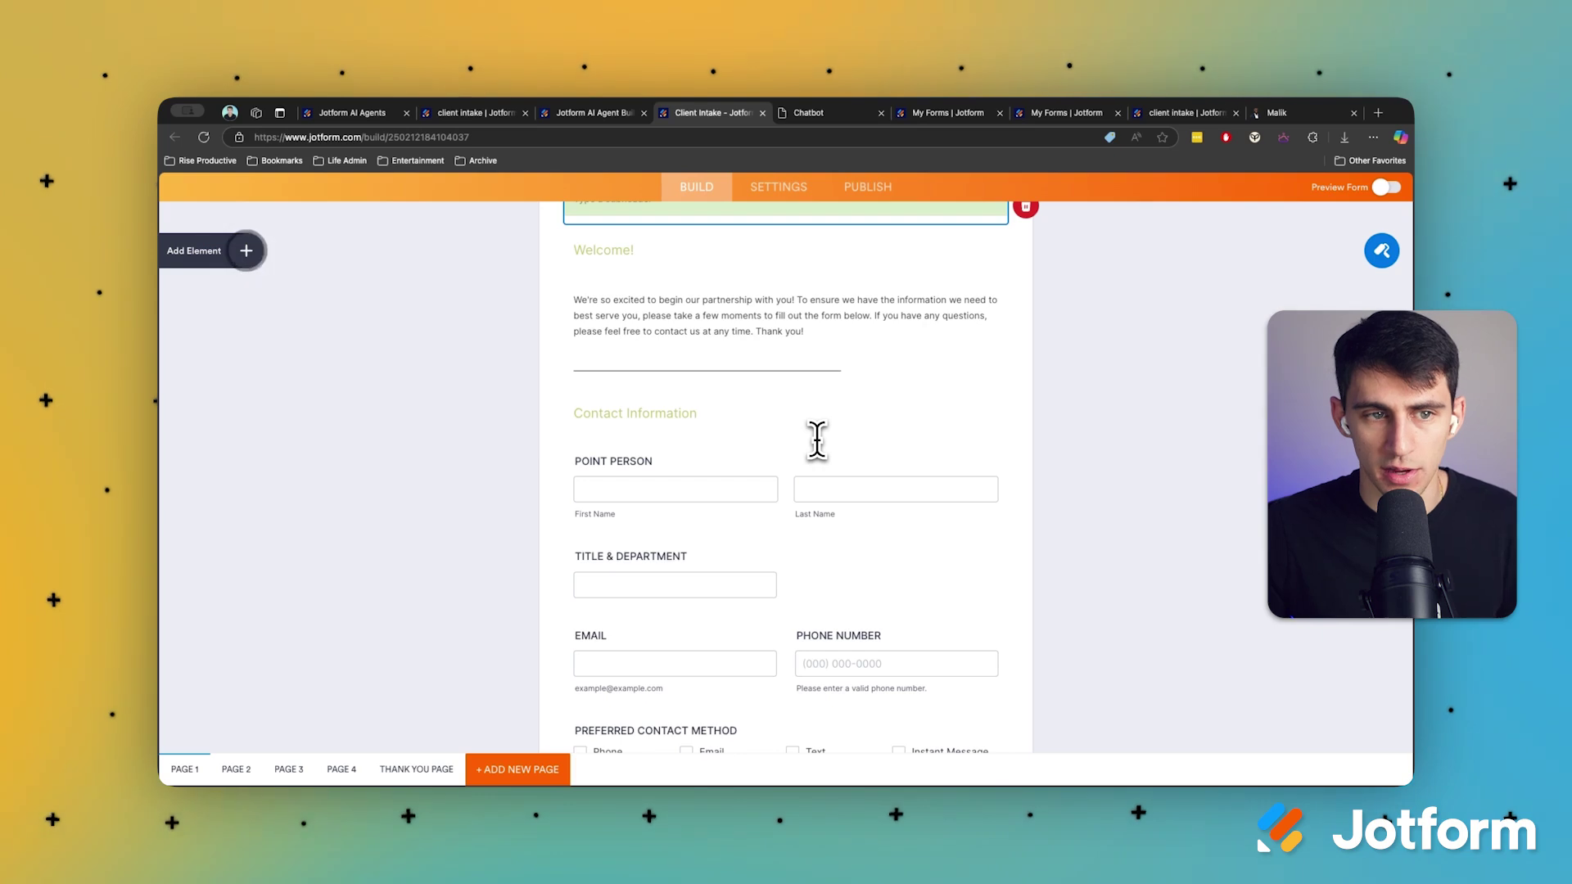